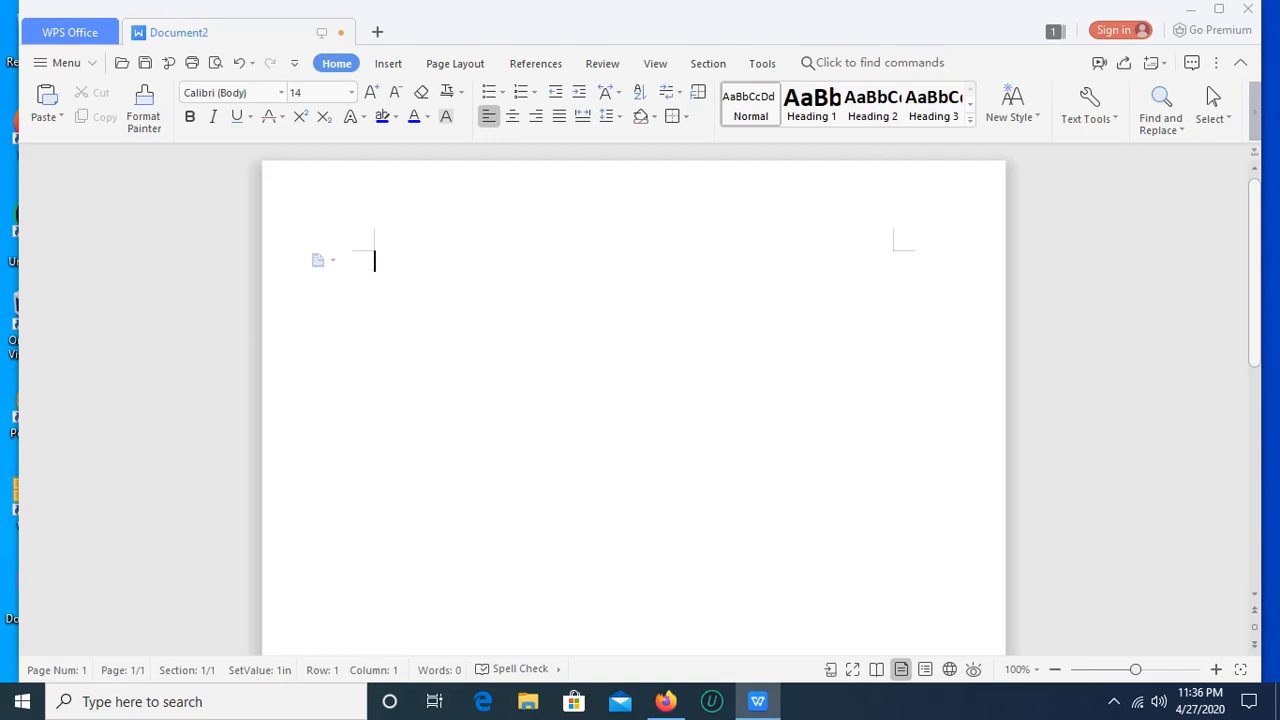
Step: Write the heading "Todays Agenda is" followed by the numbered item "Installing C compiler", and start a second item
type("Todays Agenda ")
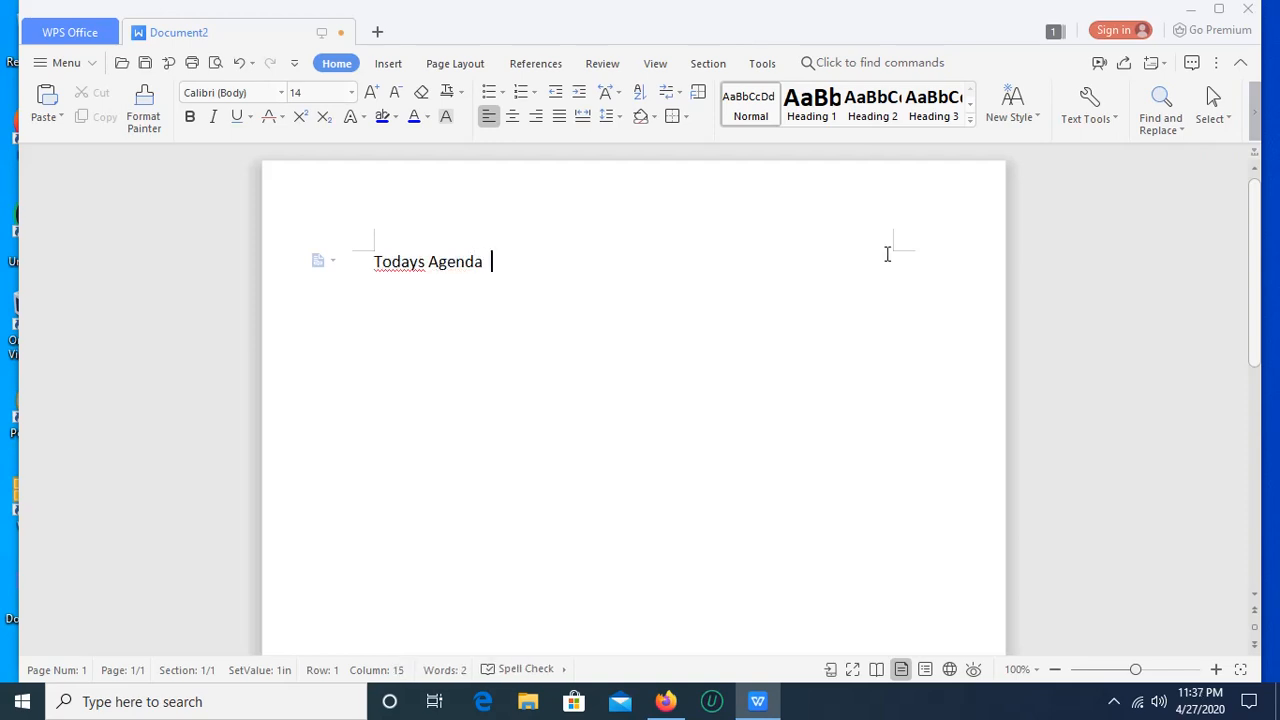
type("is")
key("Return")
type("1")
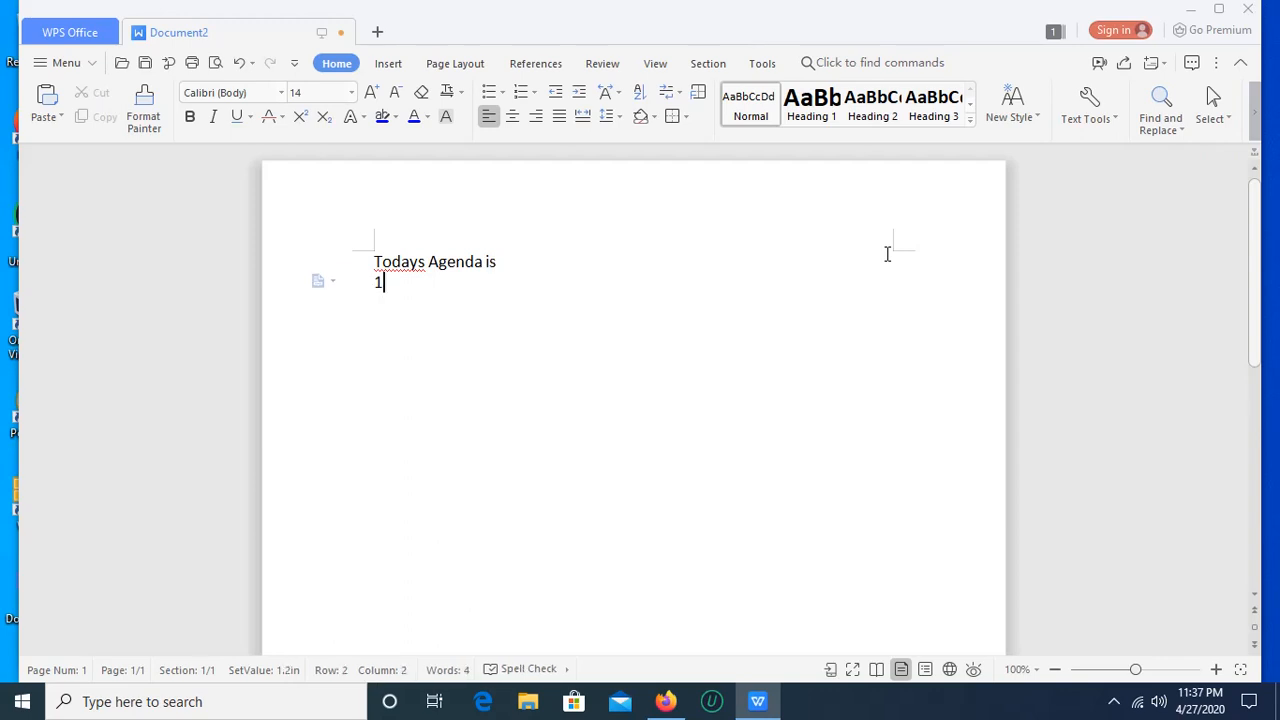
type(". Ins")
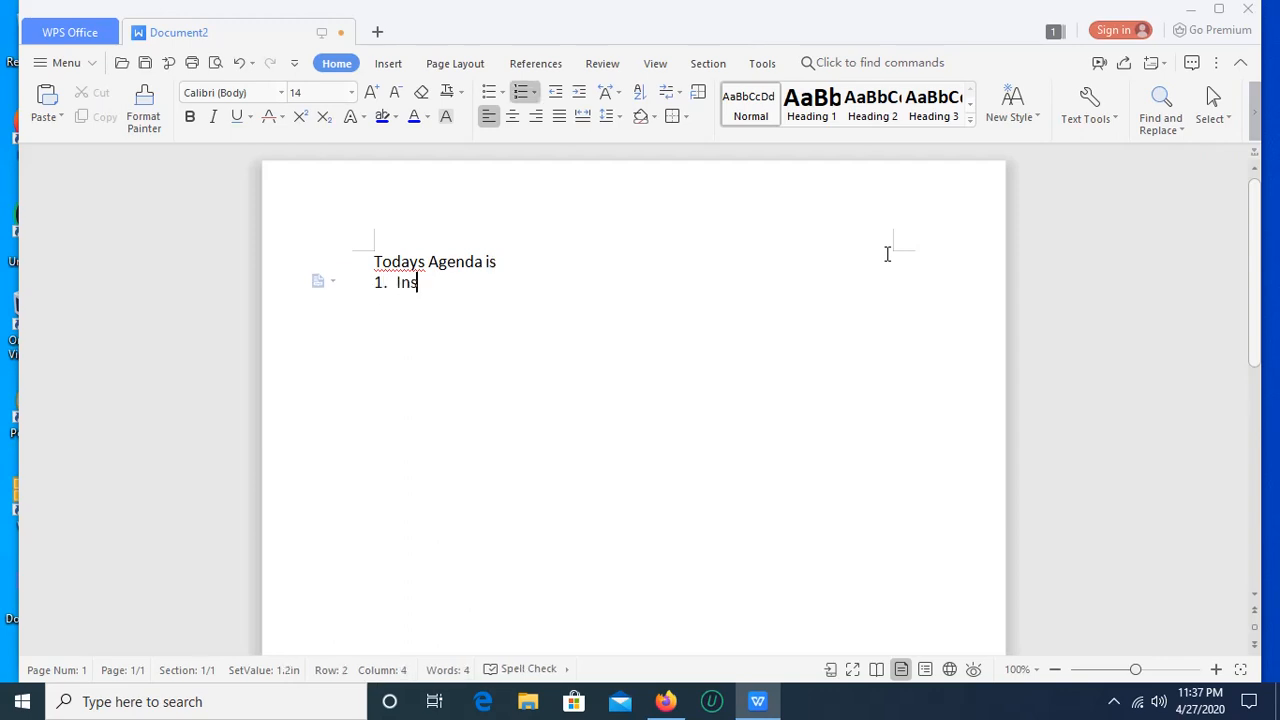
type("talling ")
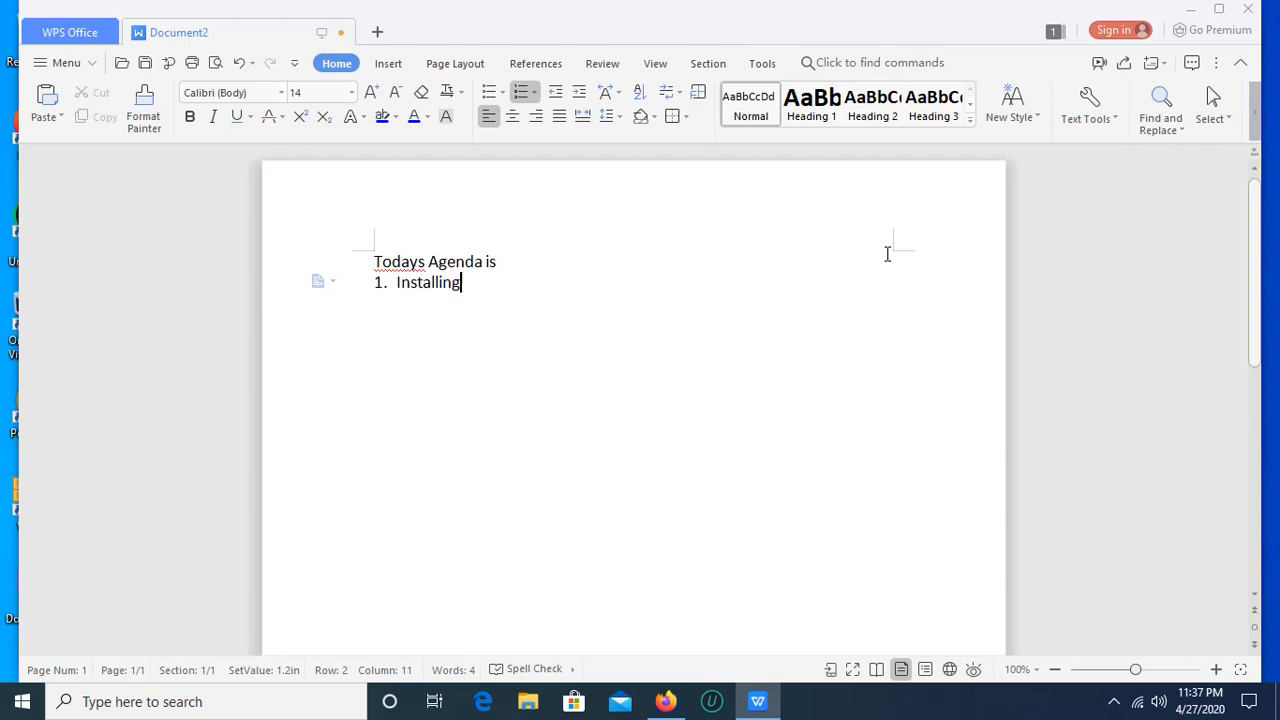
type("C compiler")
key("Return")
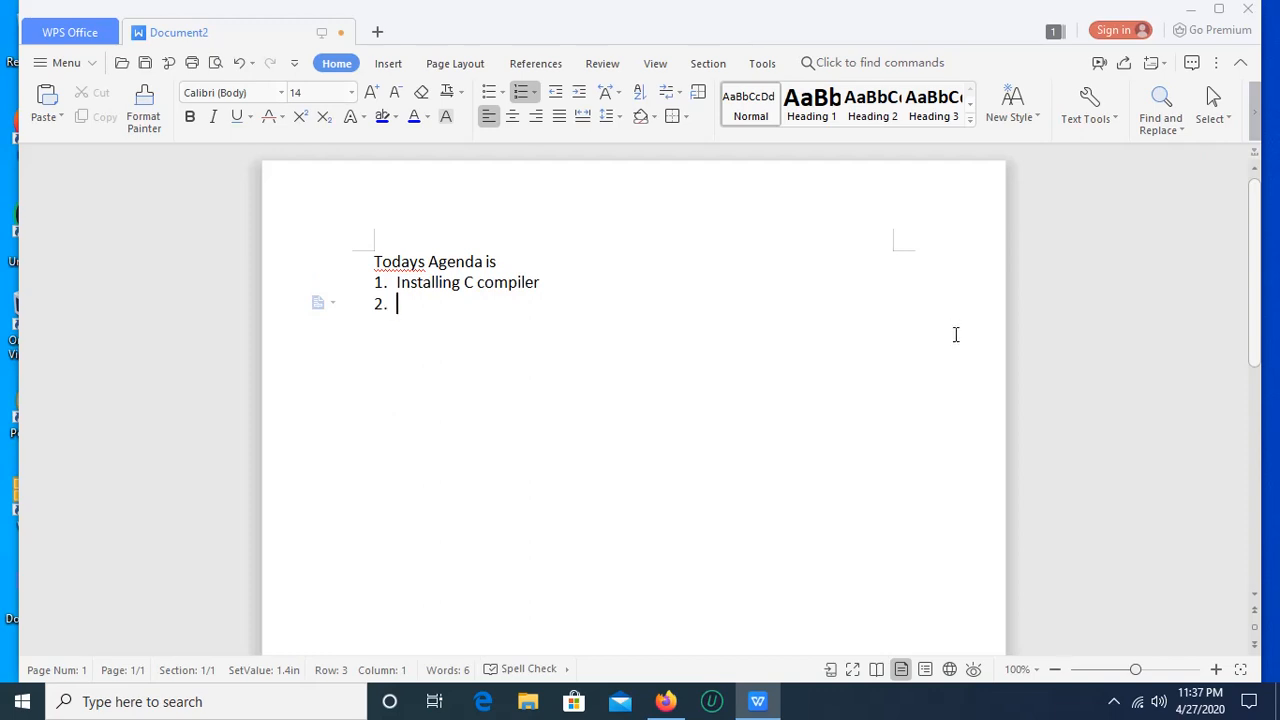
Step: Switch to Firefox, search Google for "cygwin download" and open the Cygwin Installation page
left_click(667, 702)
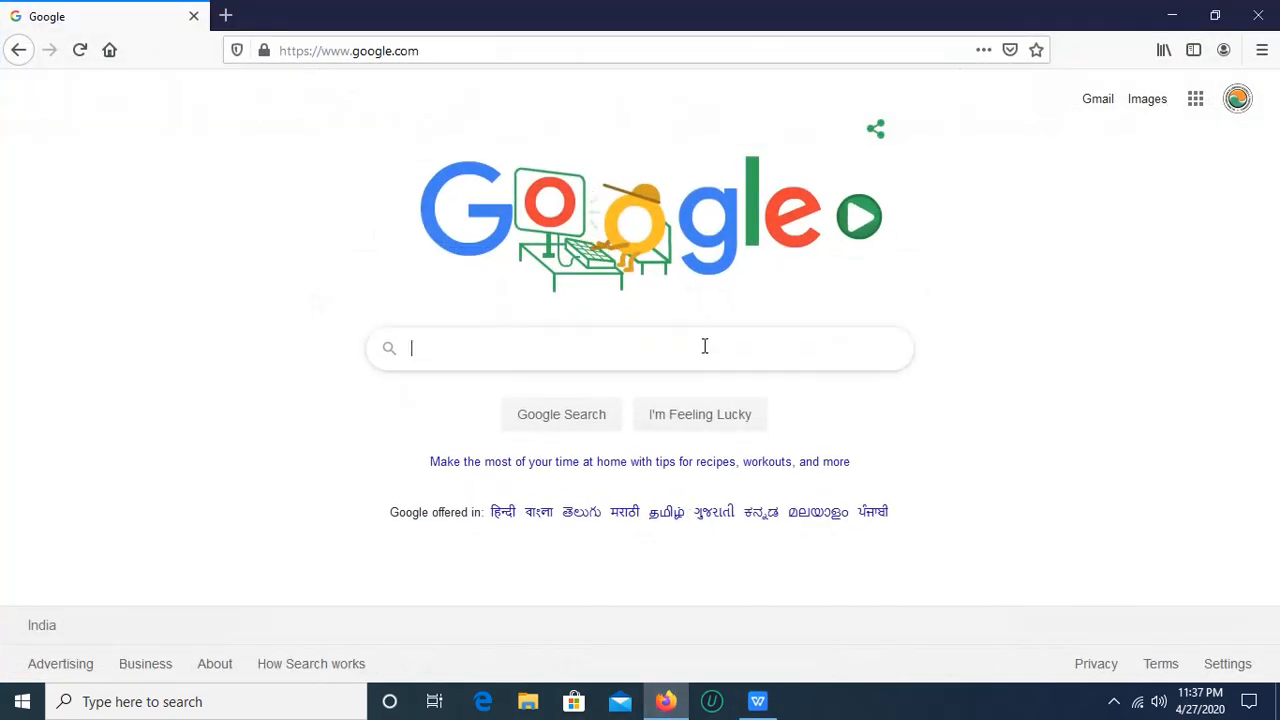
left_click(704, 346)
type("cygw")
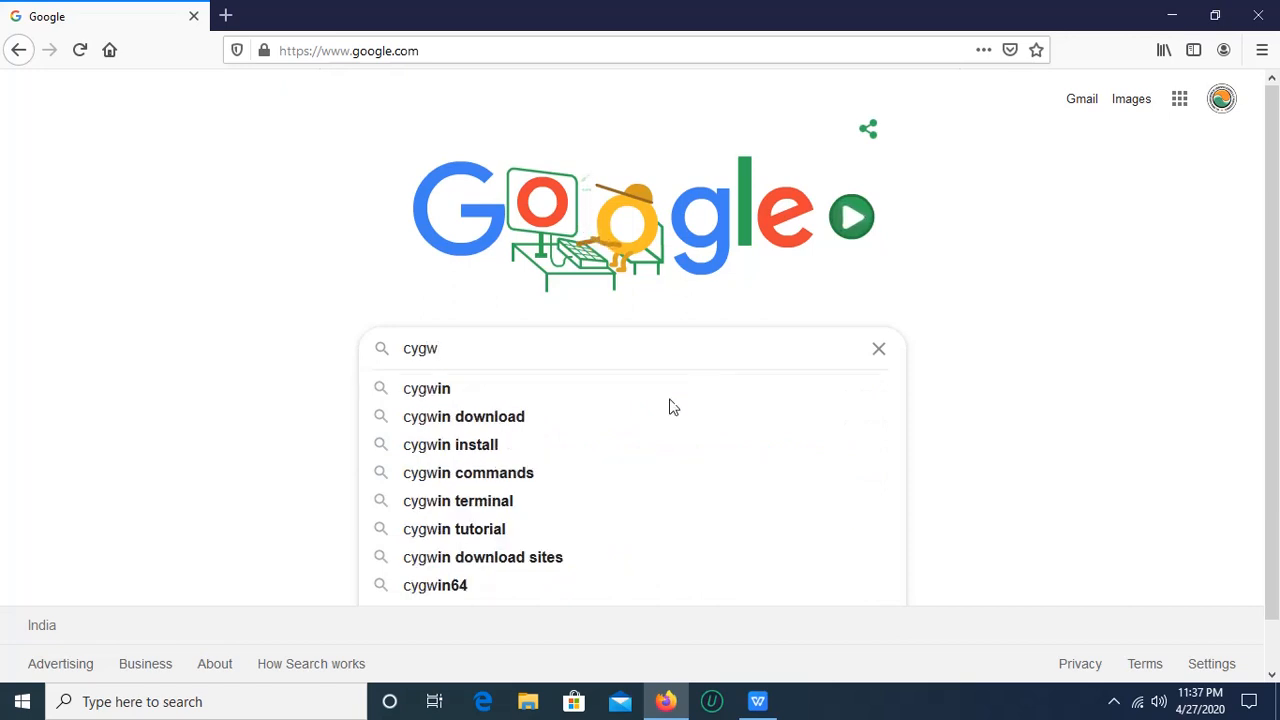
left_click(560, 423)
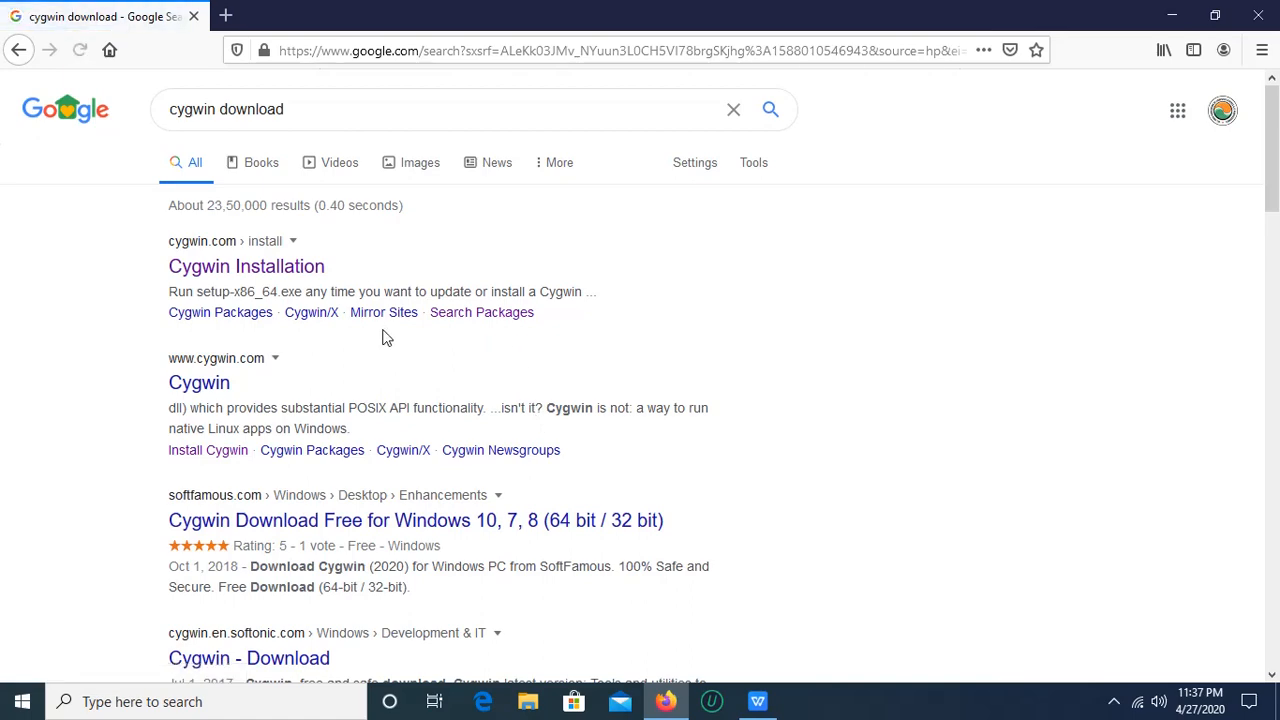
left_click(309, 272)
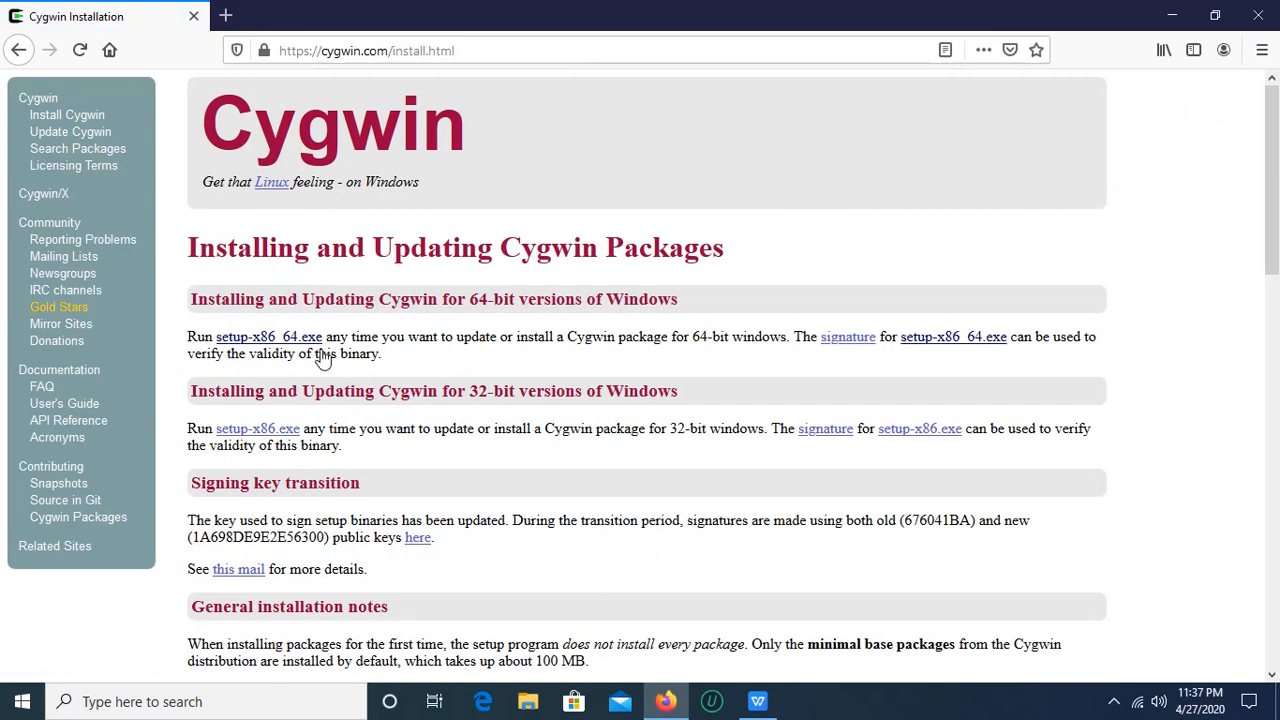
Step: Download the 64-bit installer setup-x86_64.exe, run it and bring the Cygwin Setup window to the front
left_click(244, 341)
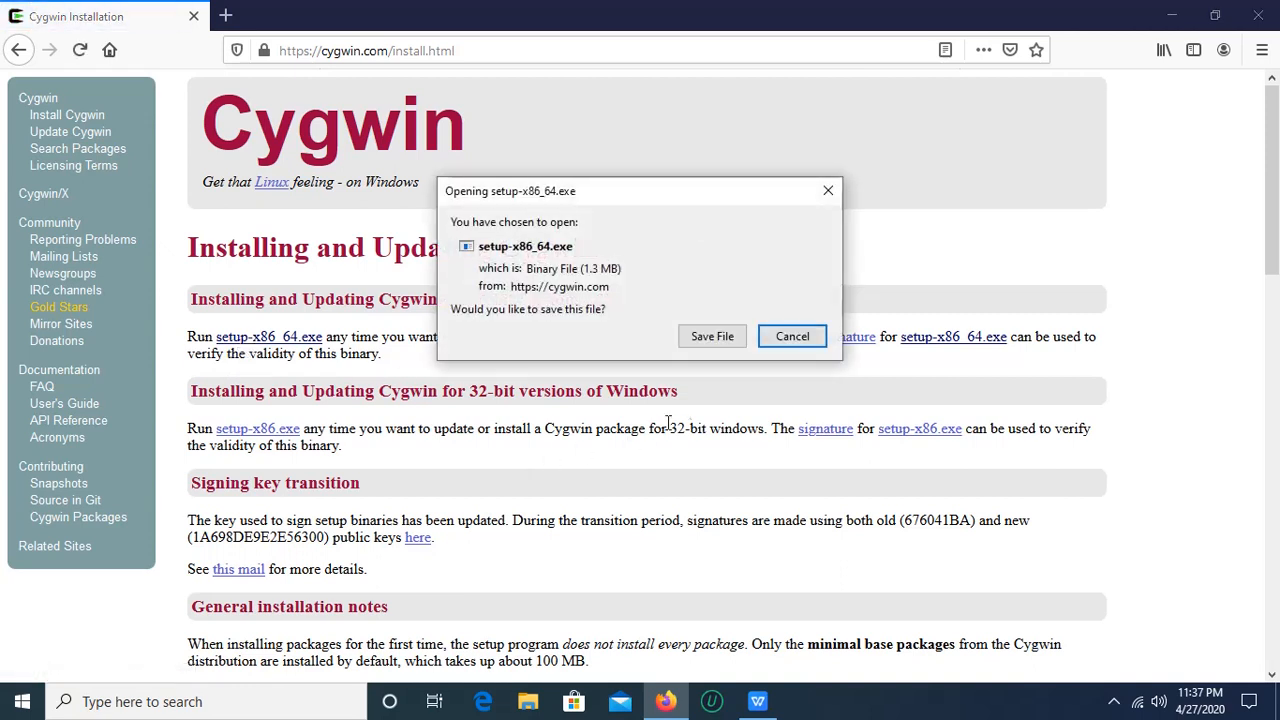
left_click(720, 335)
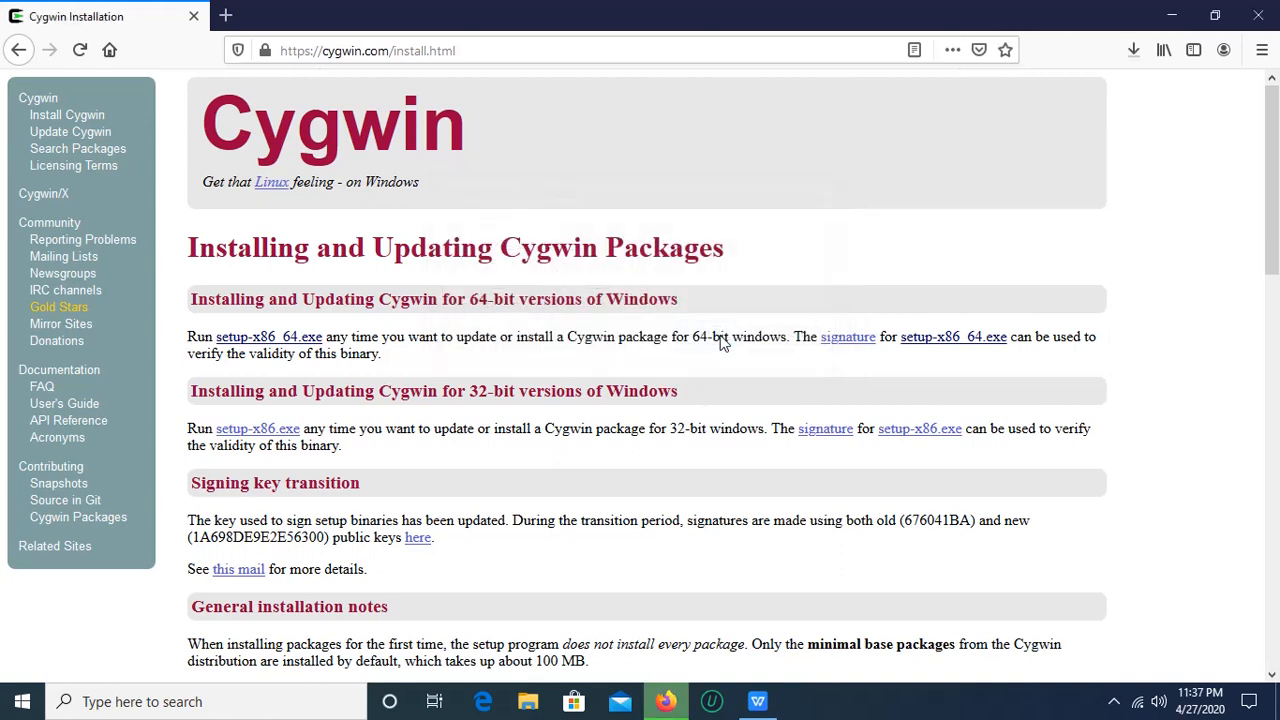
left_click(1134, 52)
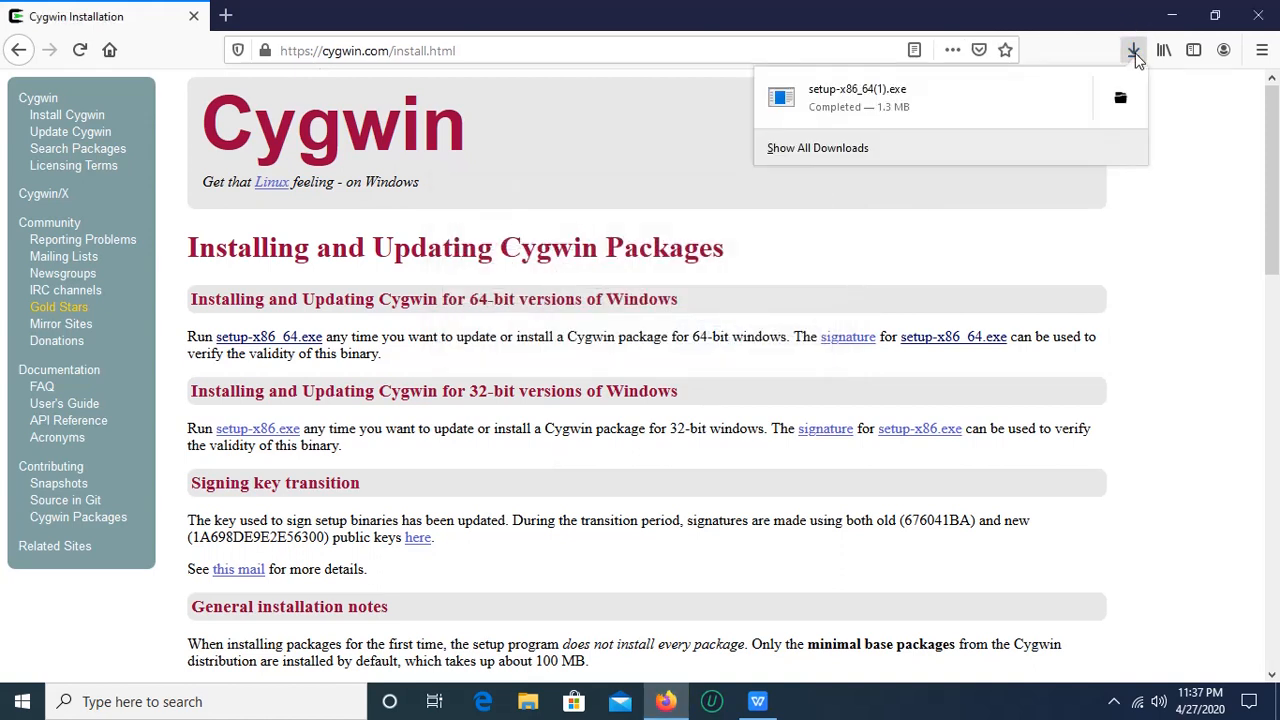
left_click(1024, 102)
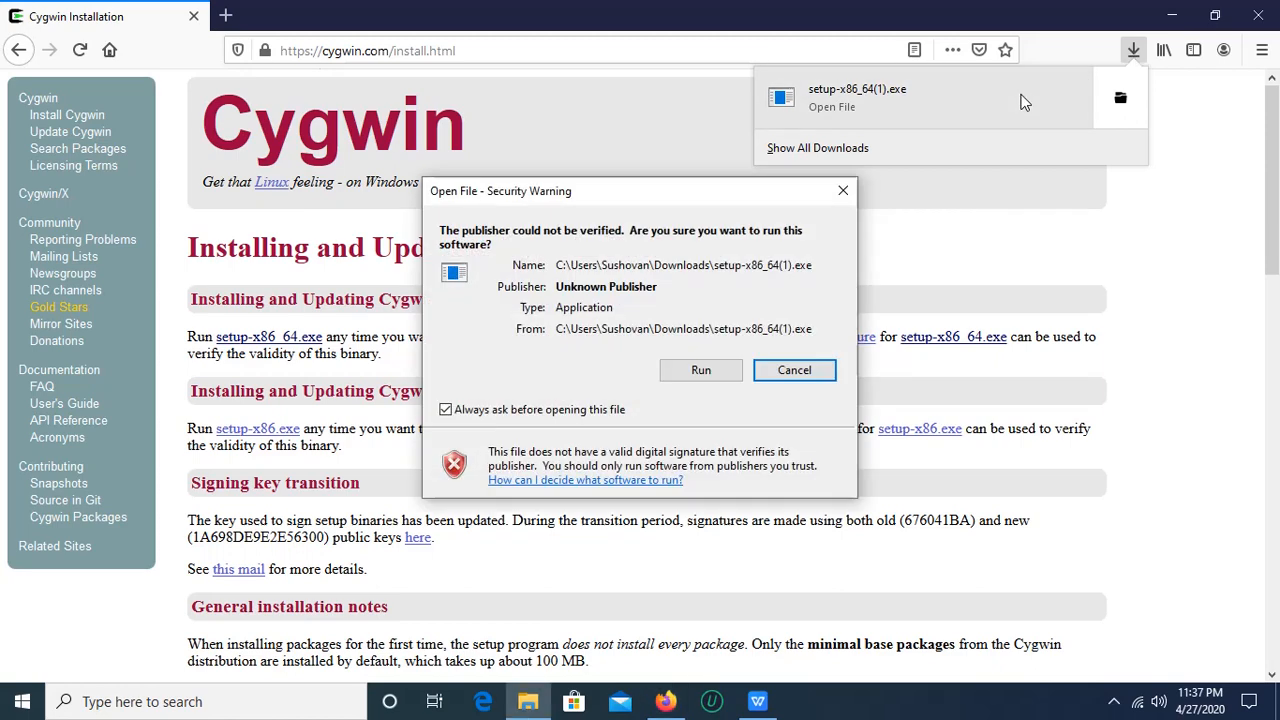
left_click(701, 370)
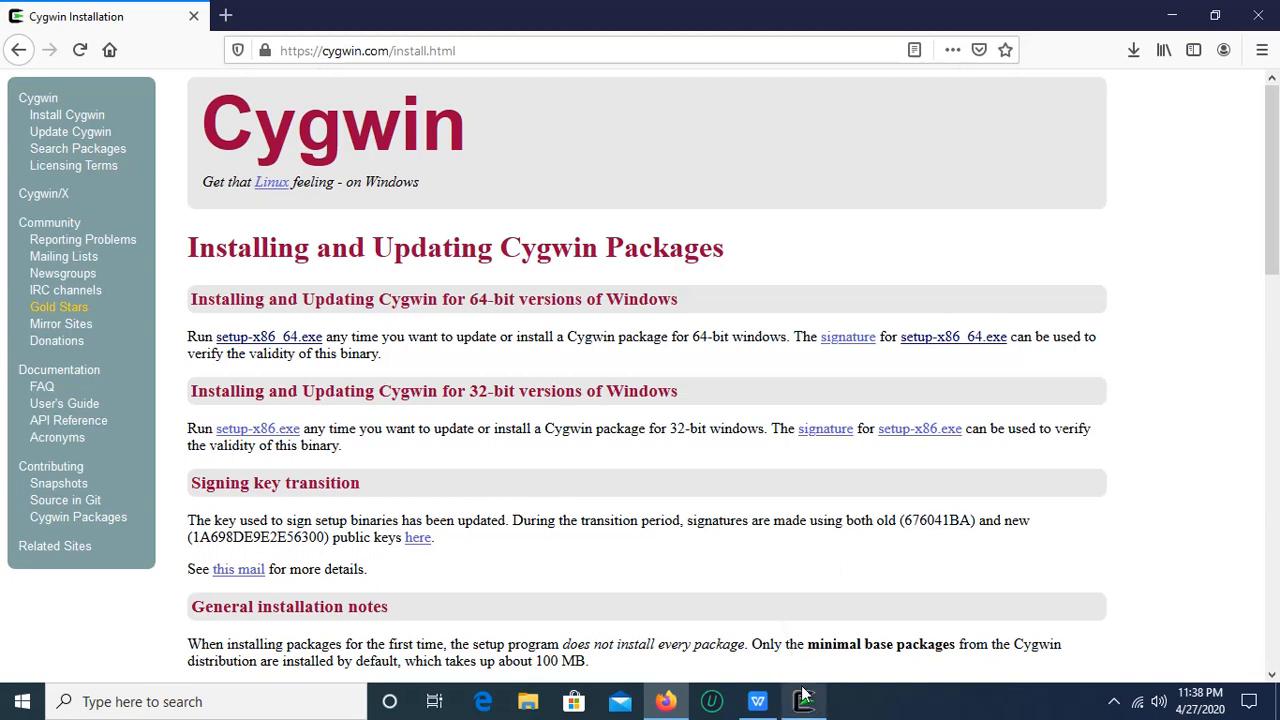
left_click(805, 700)
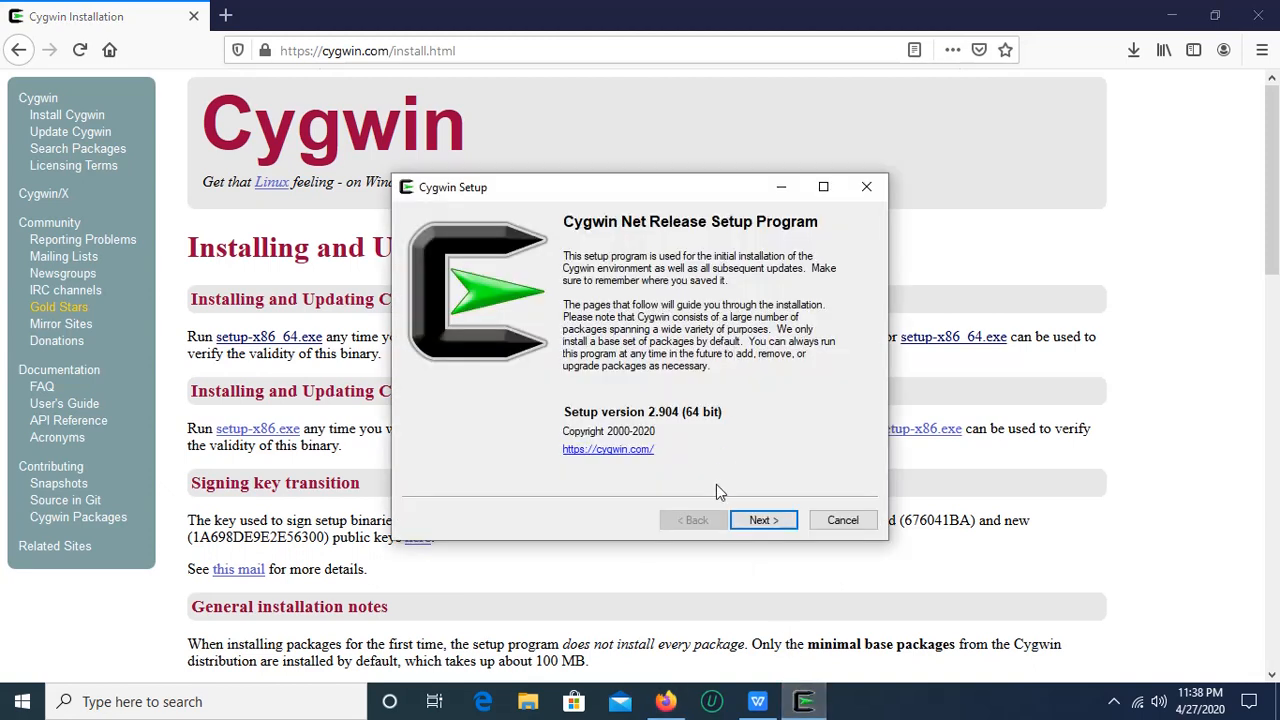
Step: Configure the setup to install from the Internet into C:\cygwin64 for all users
left_click(762, 522)
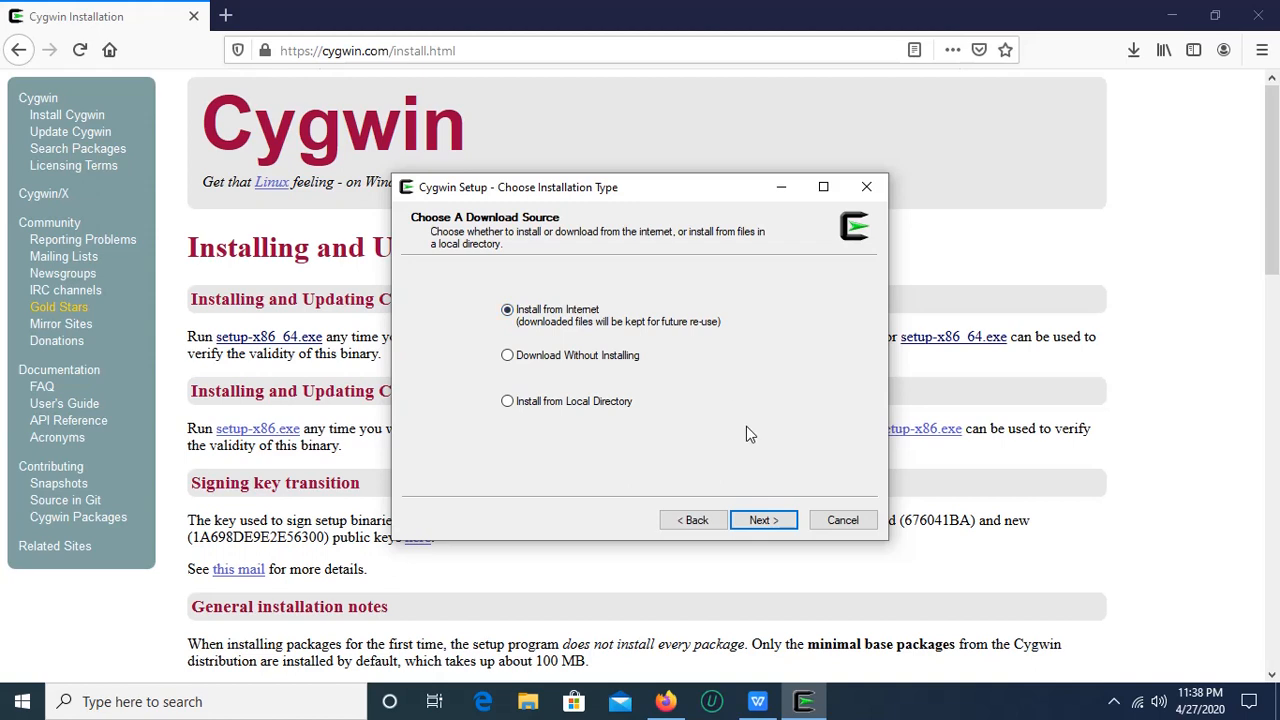
left_click(762, 521)
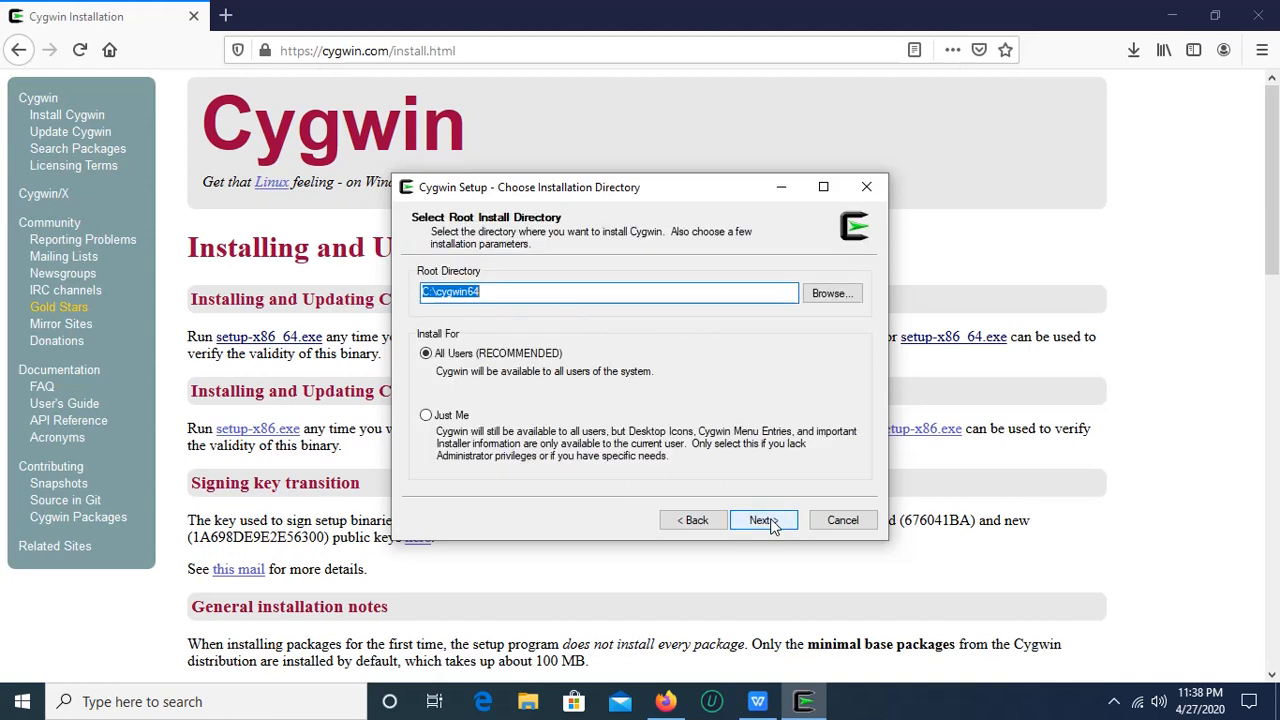
left_click(763, 521)
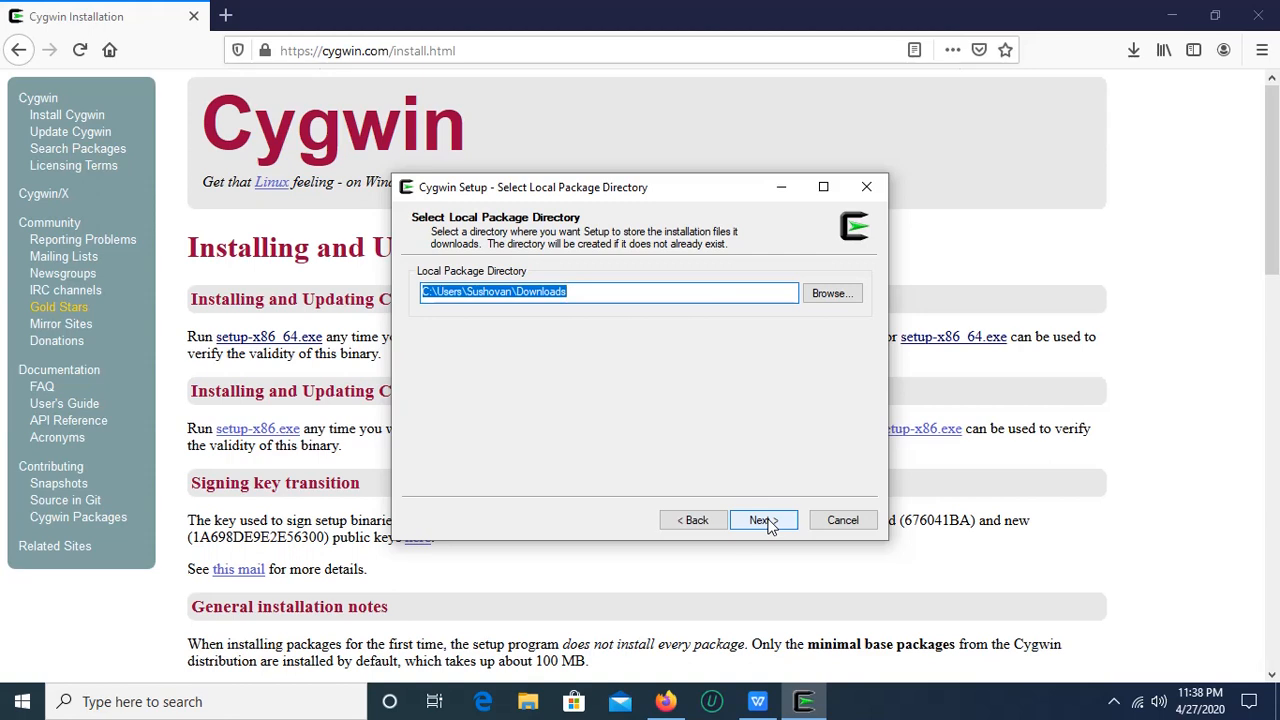
Step: Browse for the local package directory and accept the Downloads folder
left_click(833, 296)
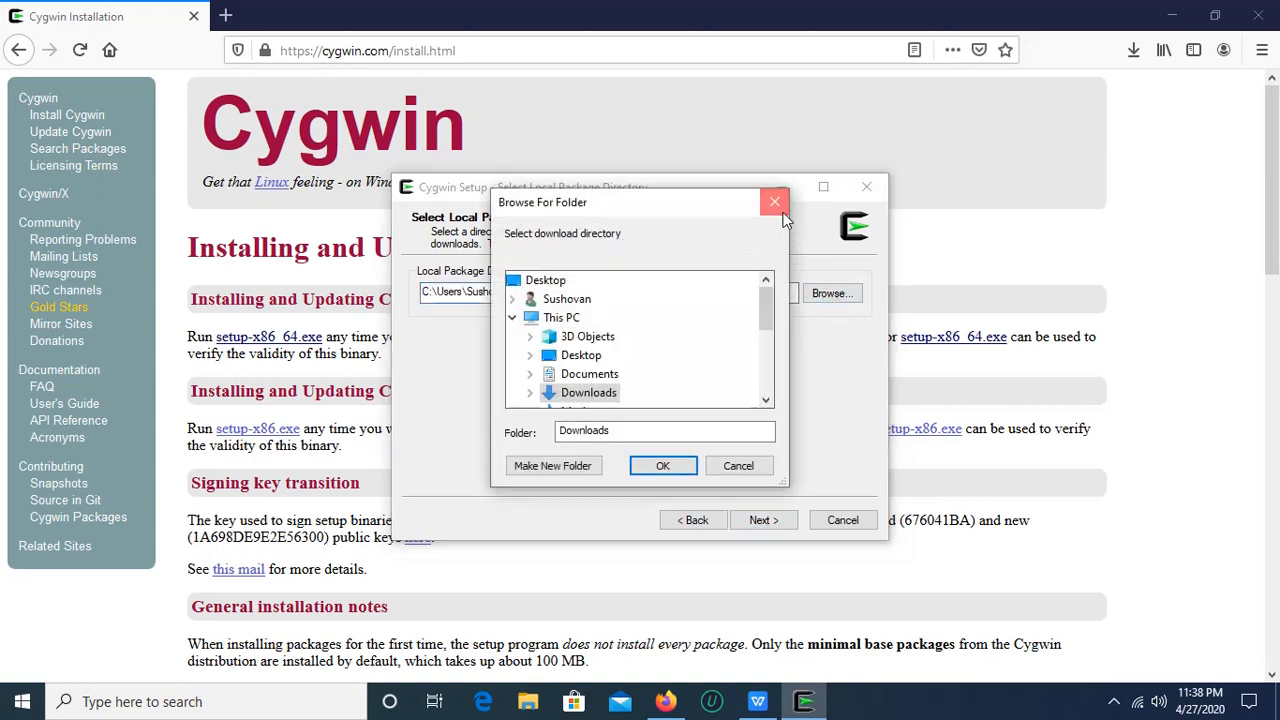
key("Return")
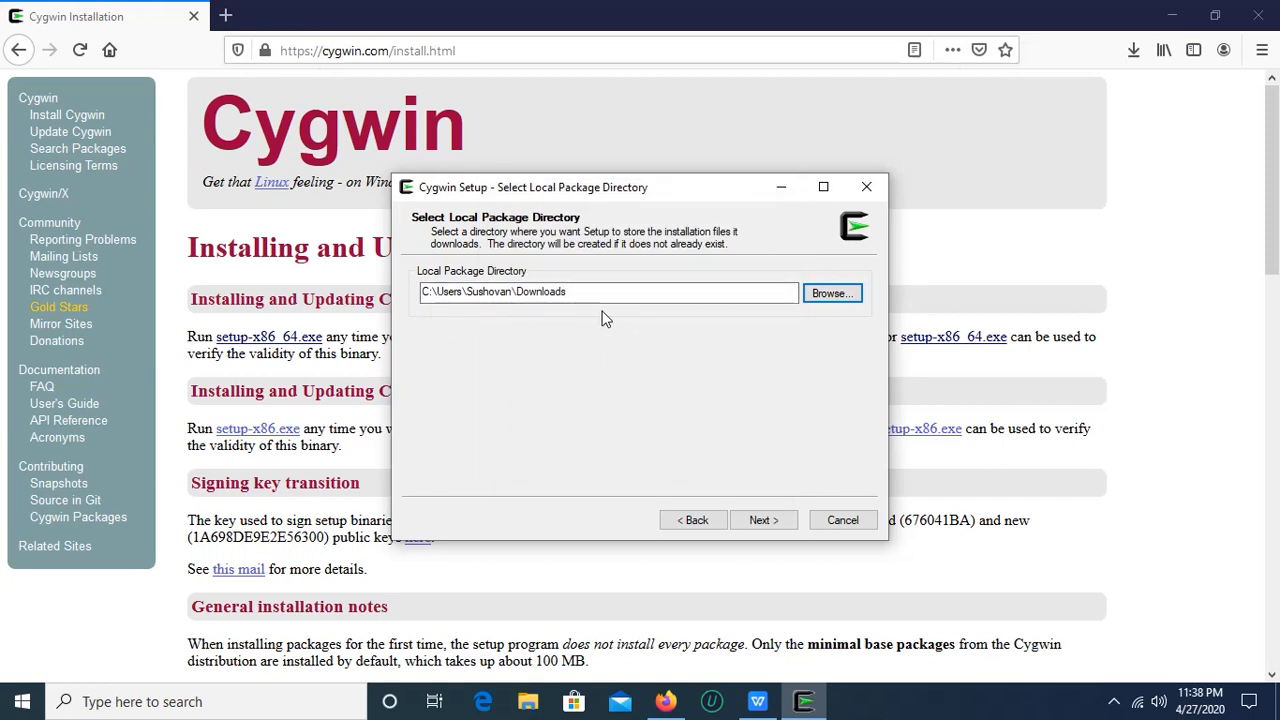
left_click(761, 521)
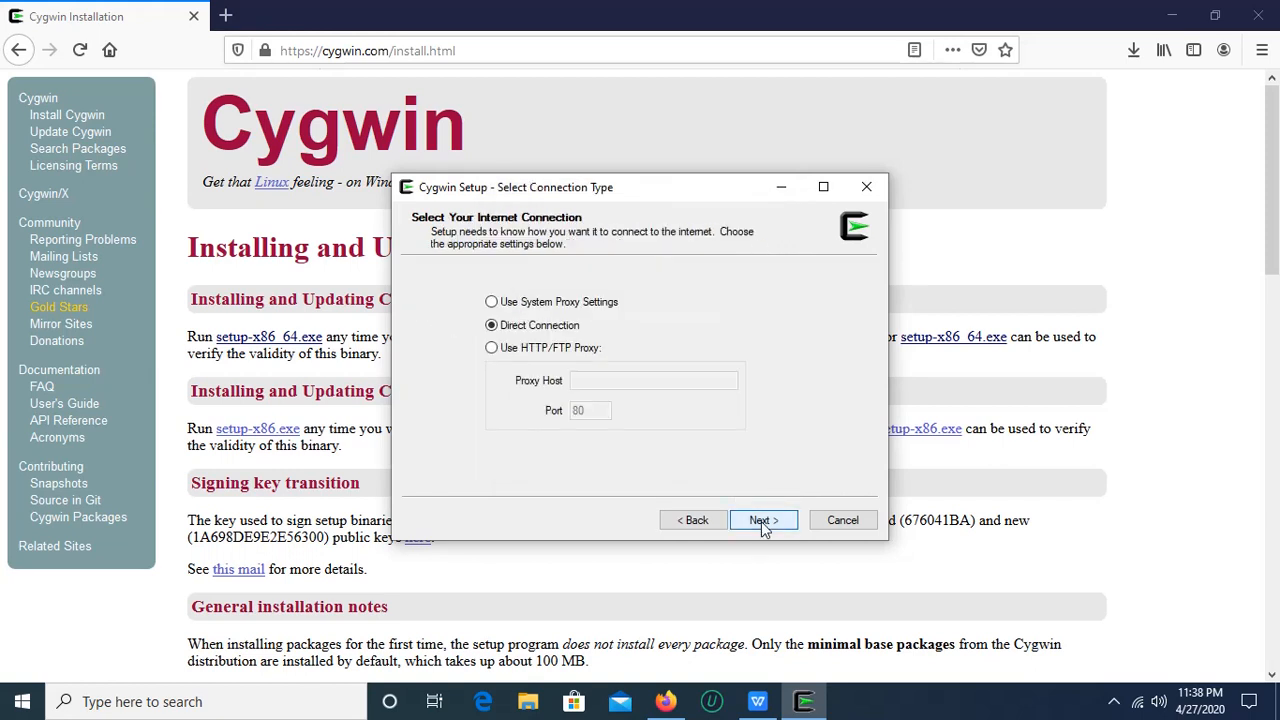
Step: Look at the proxy connection options, then choose Direct Connection and continue to the download sites
left_click(543, 309)
left_click(491, 350)
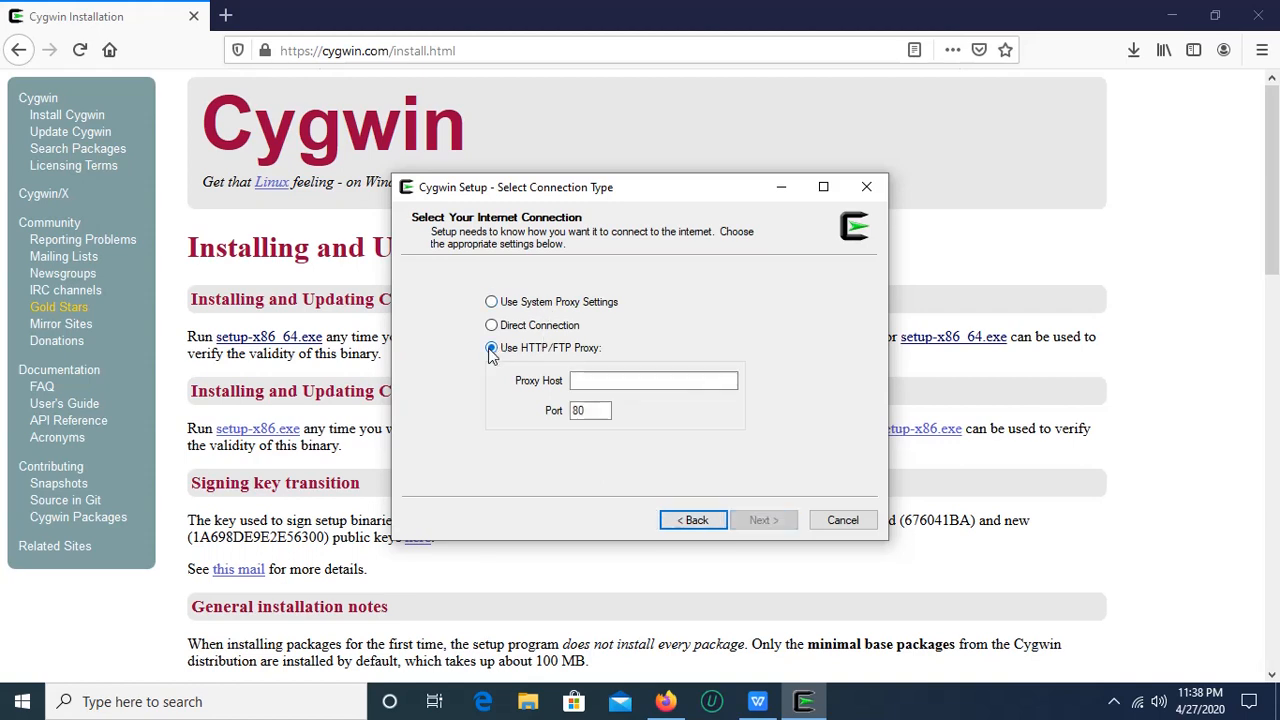
left_click(492, 327)
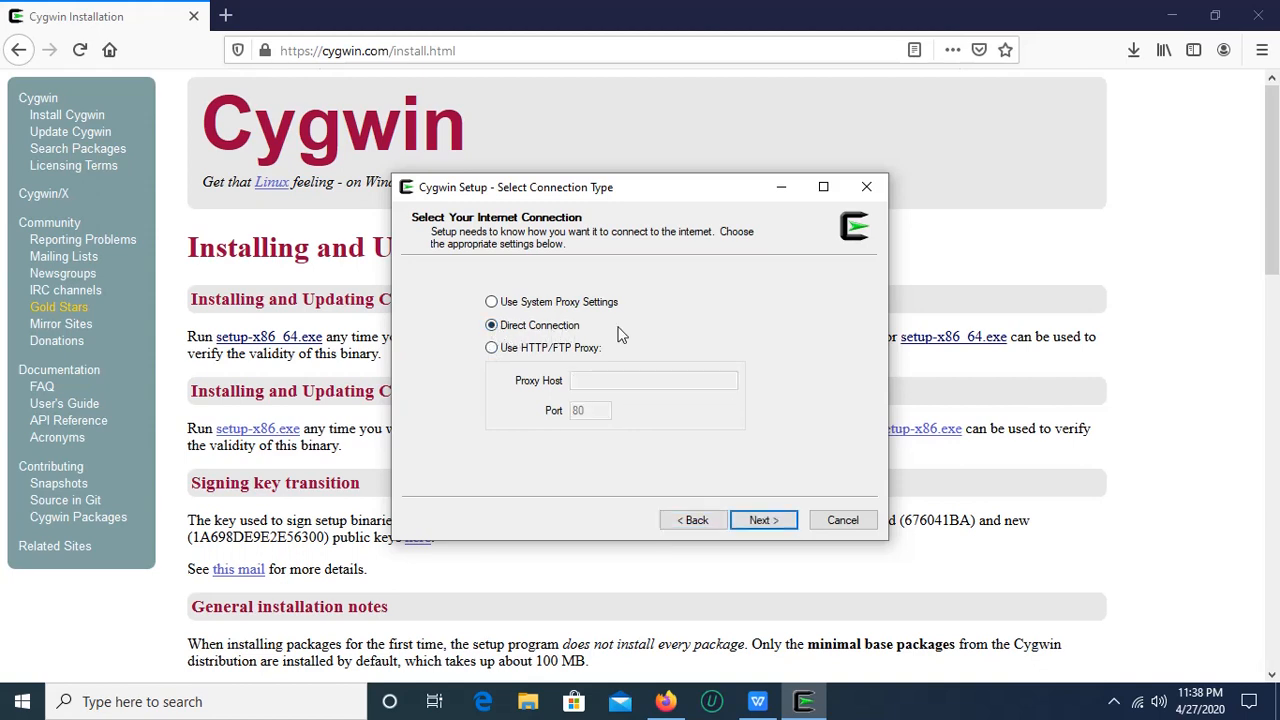
left_click(755, 518)
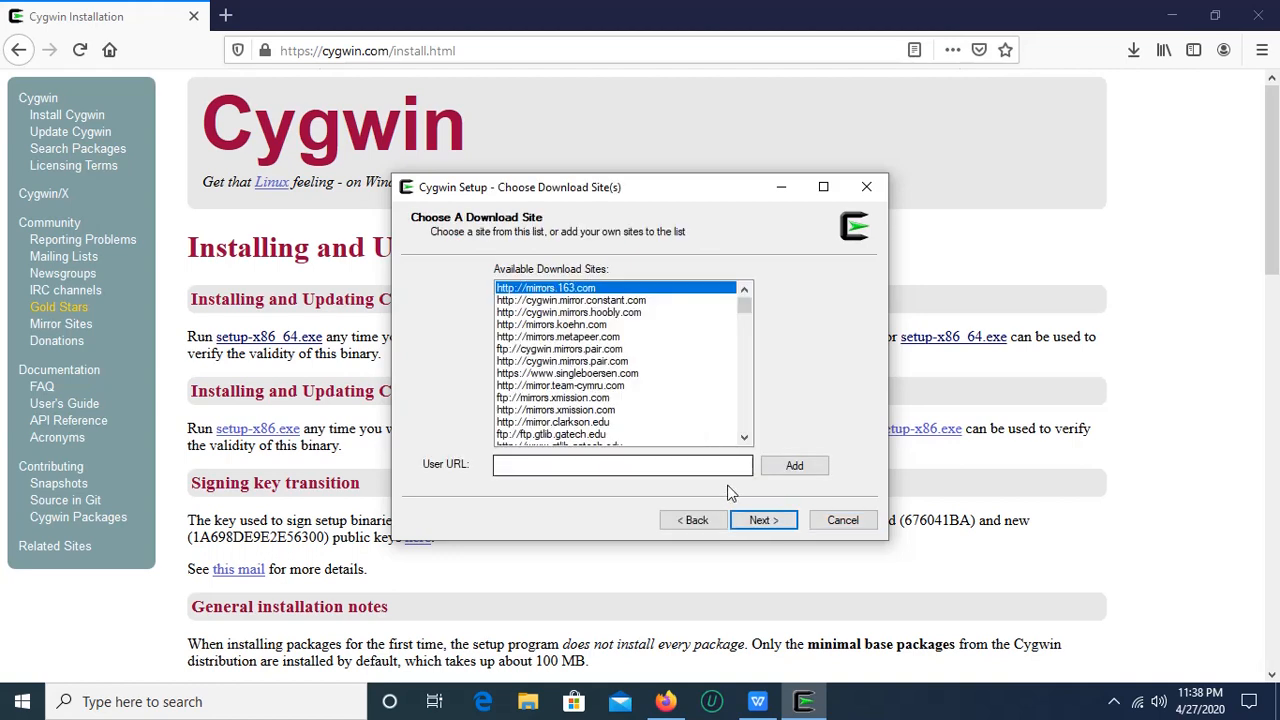
left_click(764, 521)
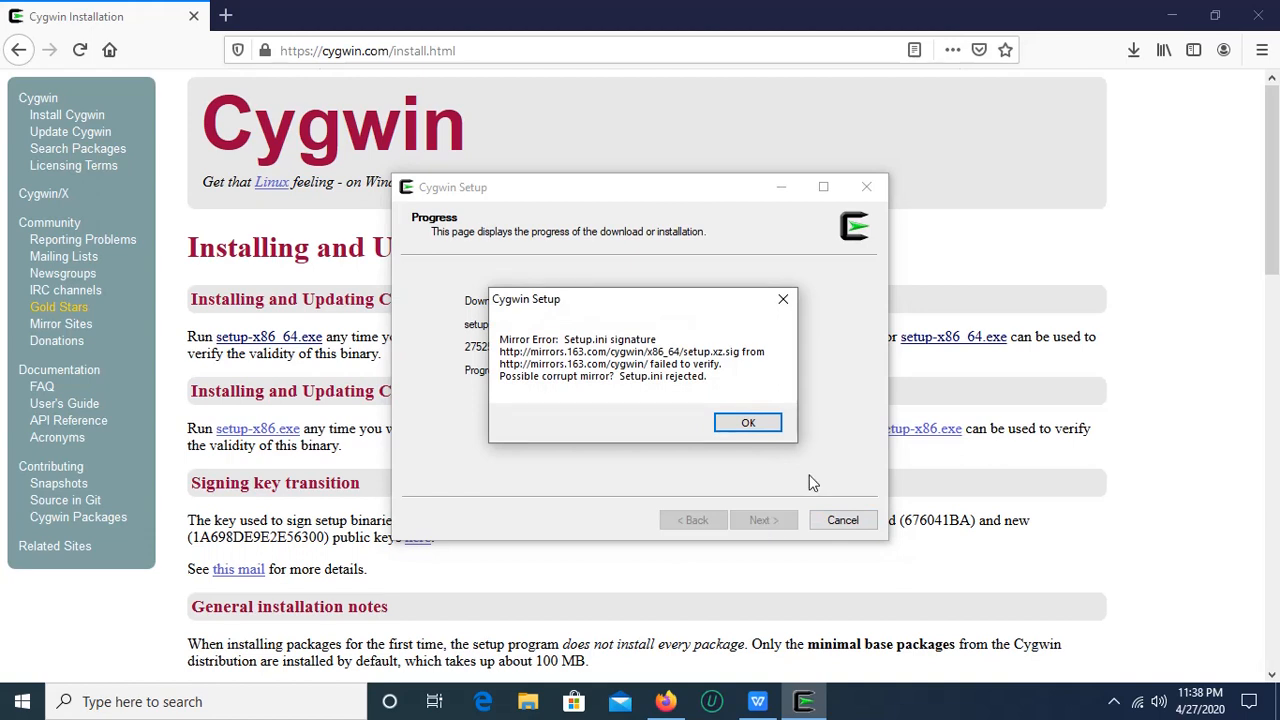
left_click(748, 424)
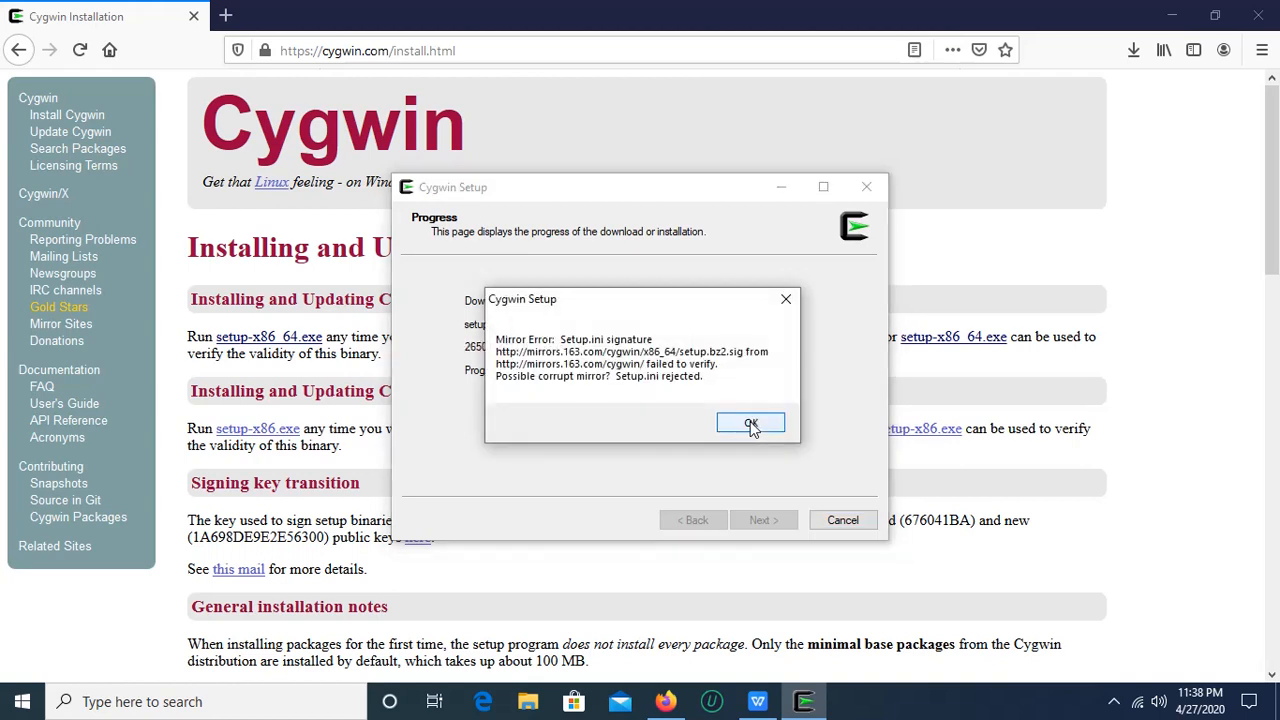
left_click(751, 424)
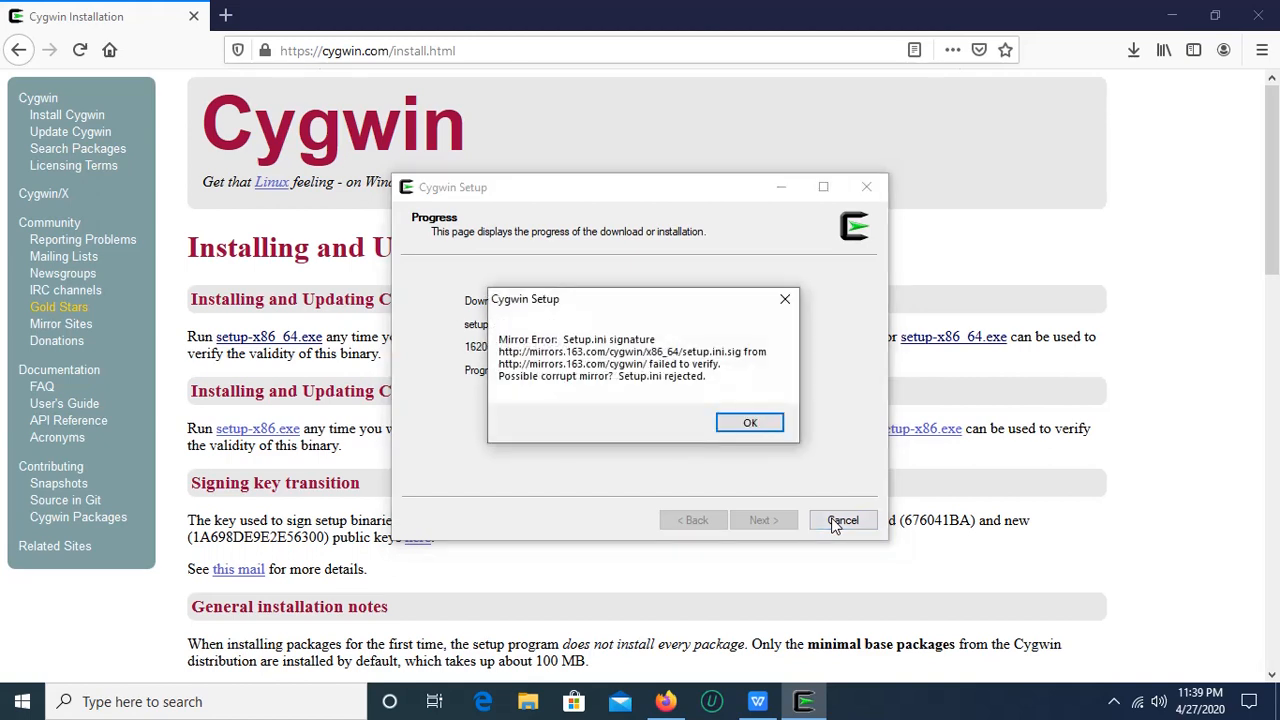
left_click(755, 422)
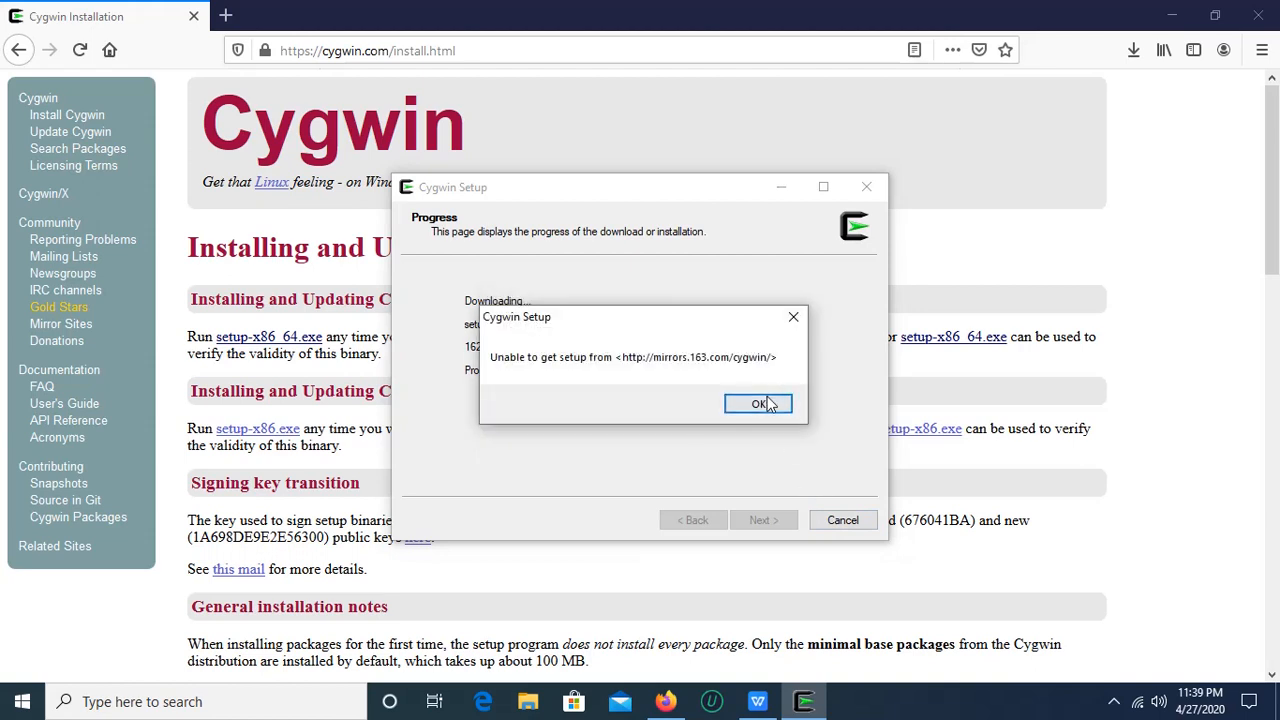
left_click(766, 403)
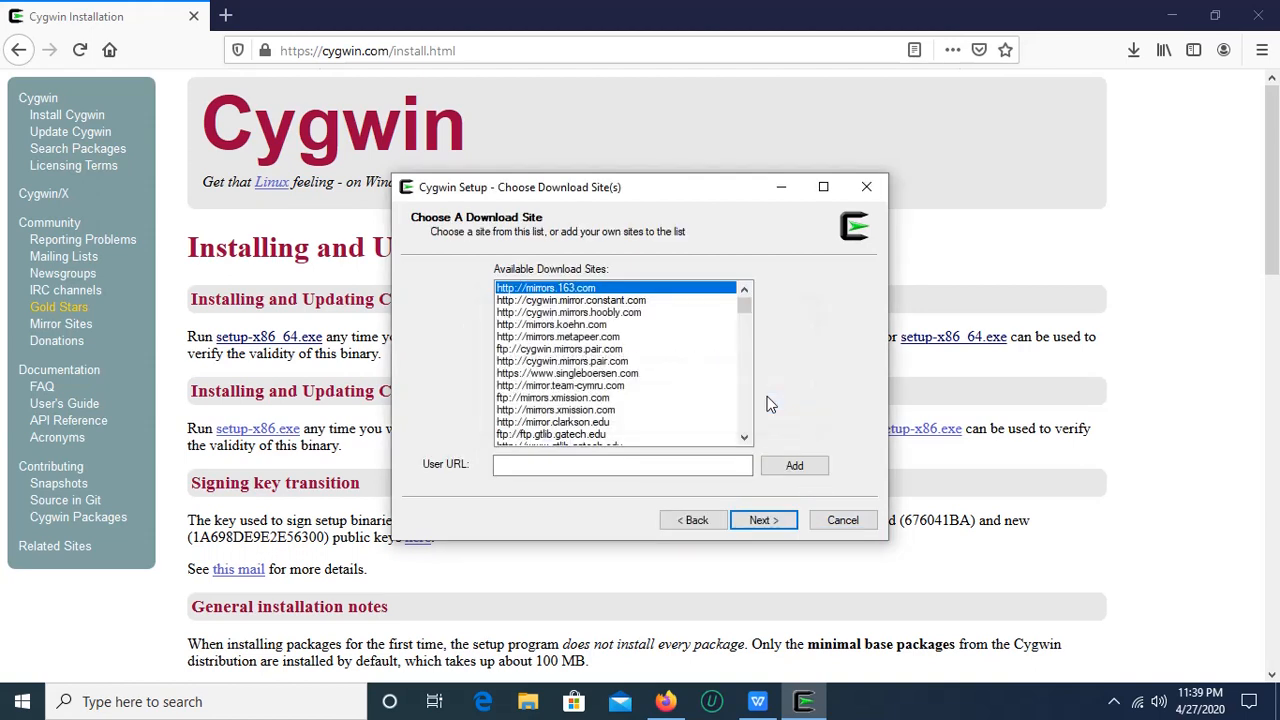
left_click(585, 301)
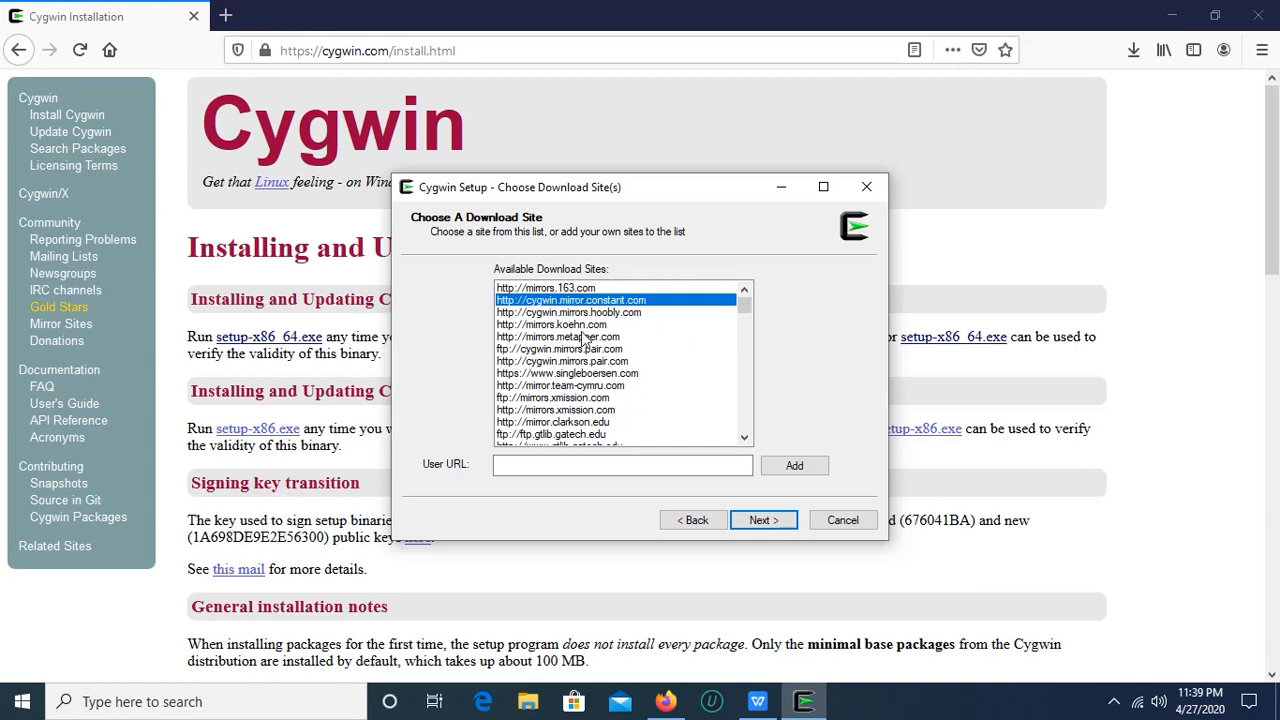
left_click(585, 313)
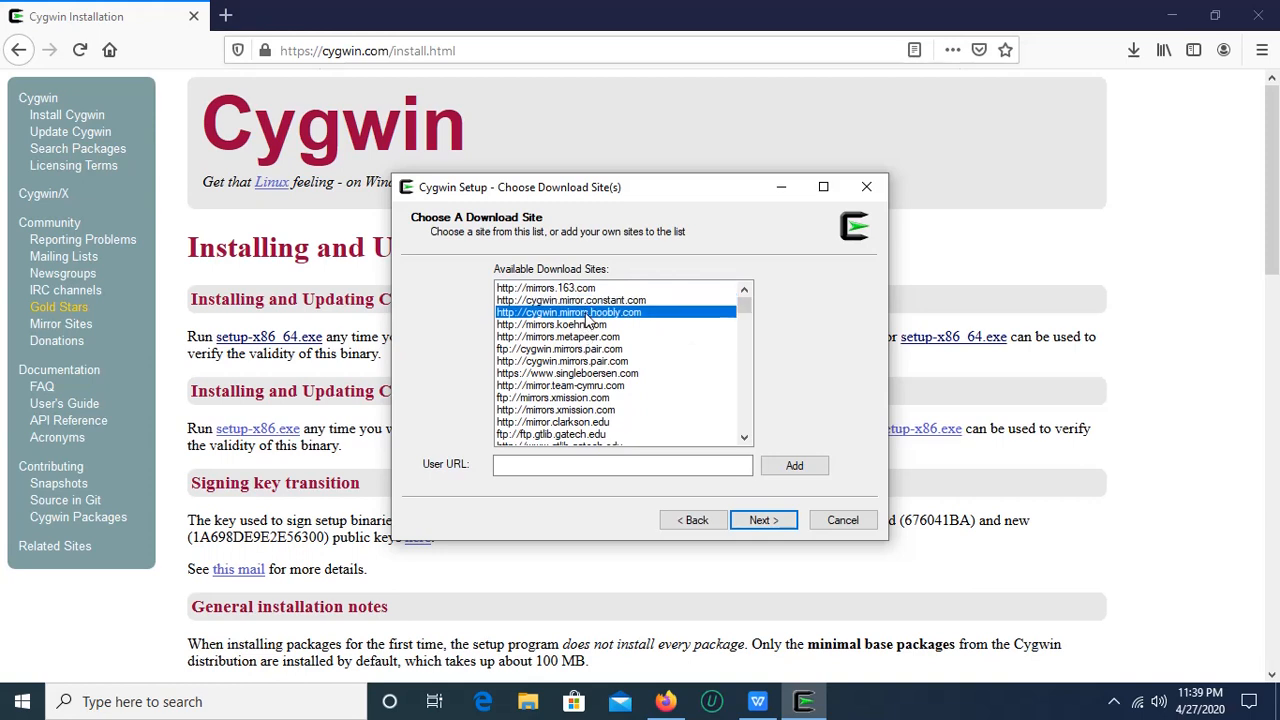
left_click(760, 521)
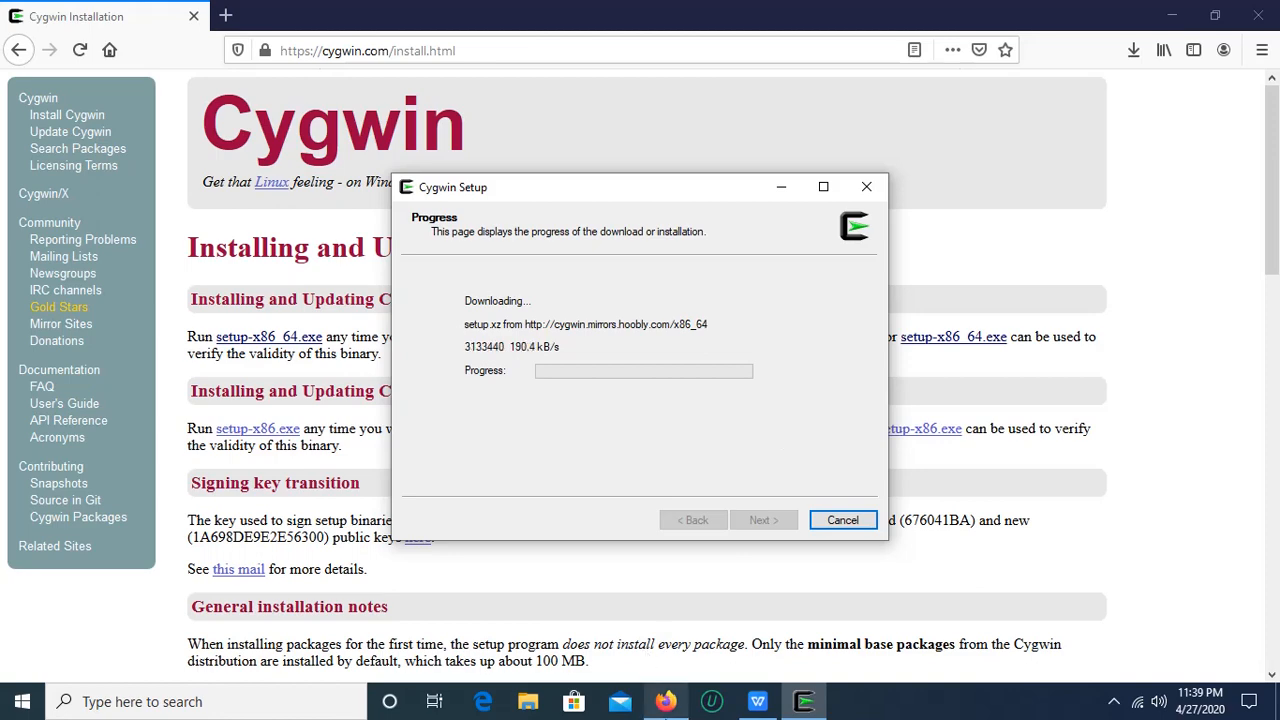
left_click(665, 702)
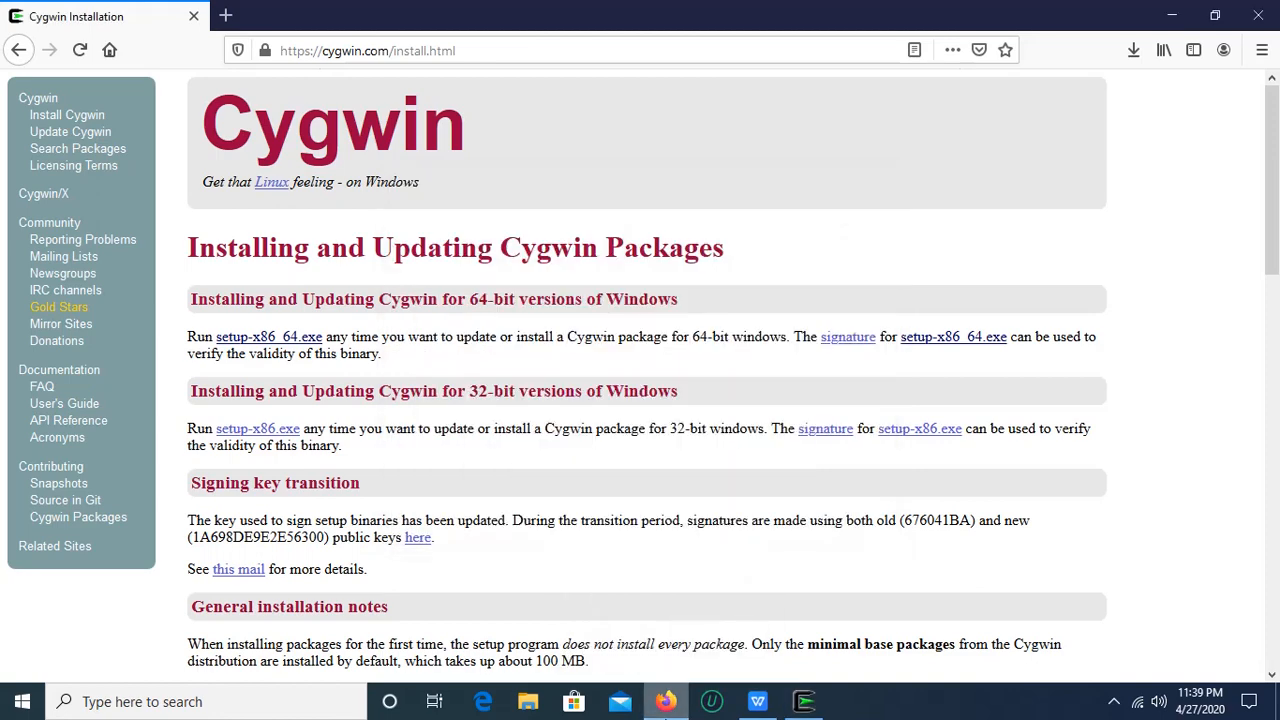
left_click(665, 702)
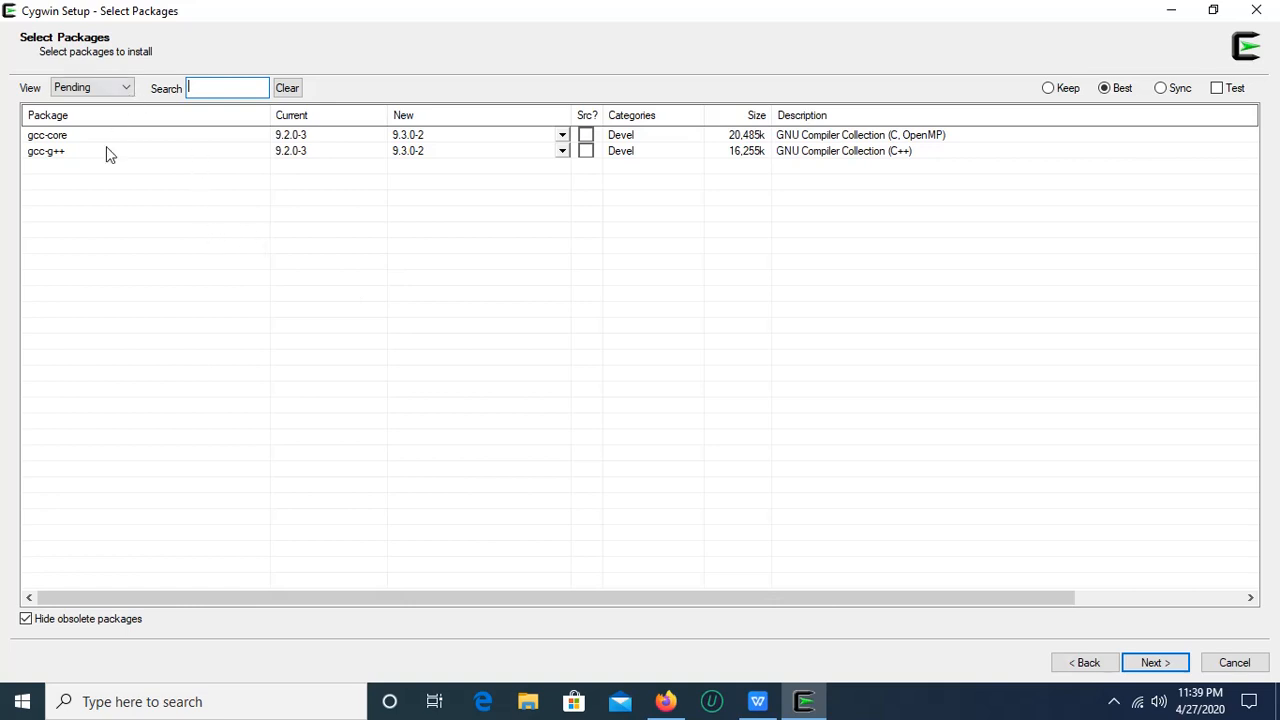
Step: Show the full package list and search it for gcc
left_click(126, 89)
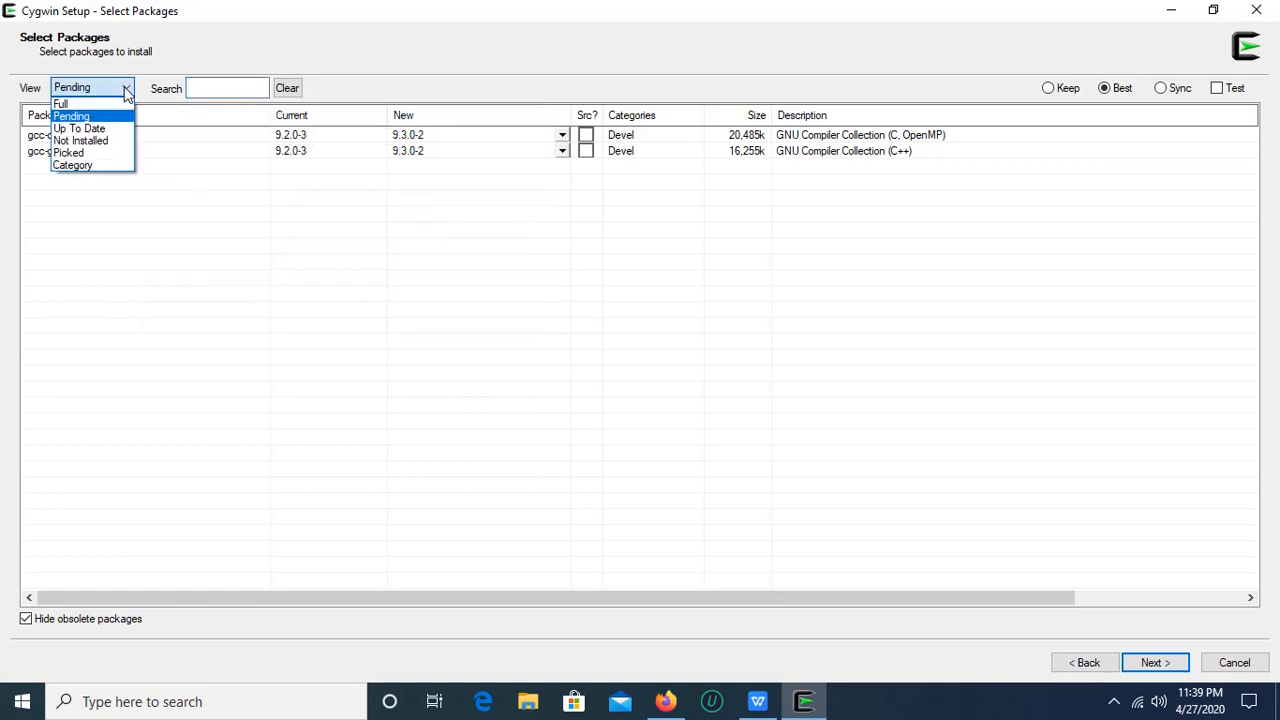
left_click(112, 105)
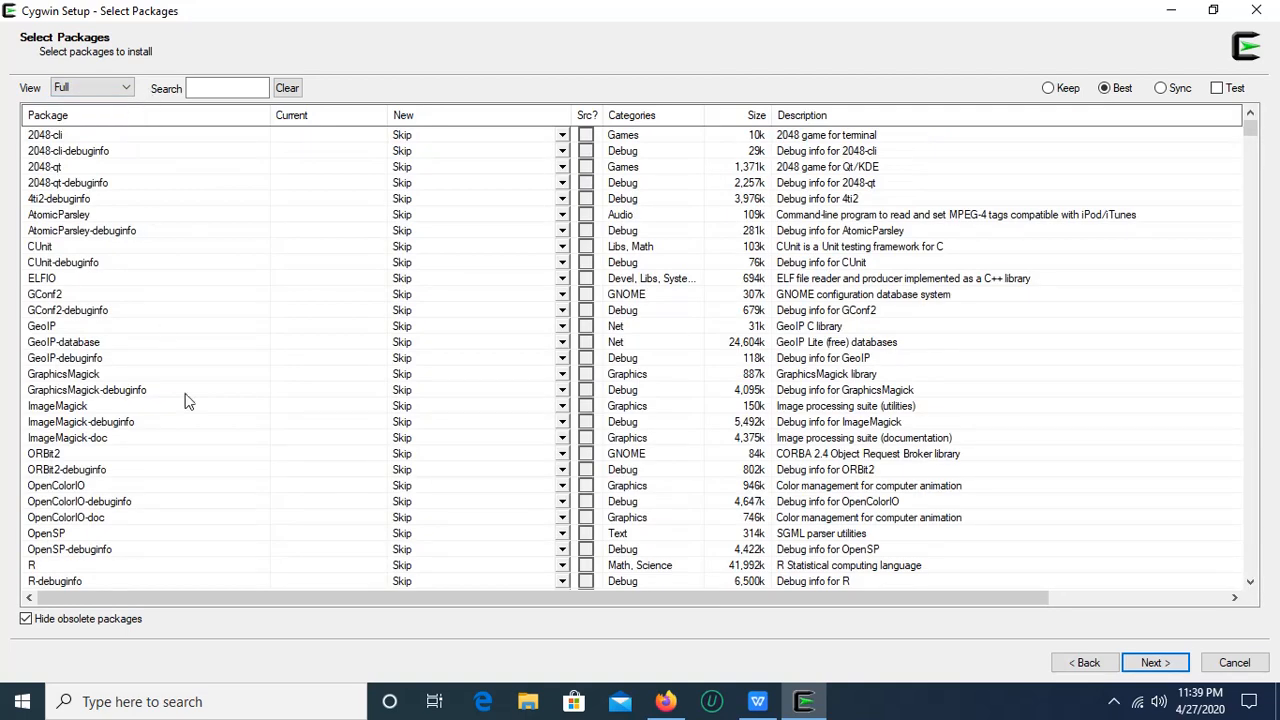
left_click(240, 90)
type("gcc")
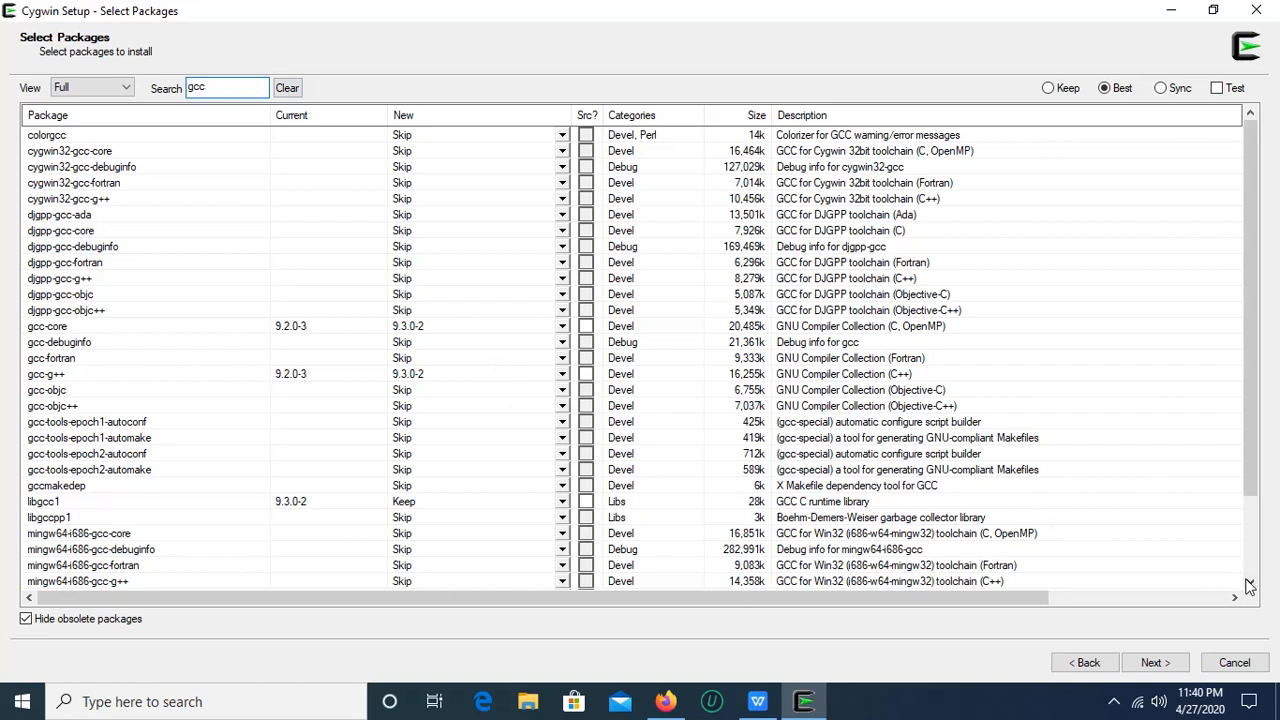
Step: Look through the gcc packages and select the cygwin32-gcc-core entry
scroll(1248, 587, "down", 1)
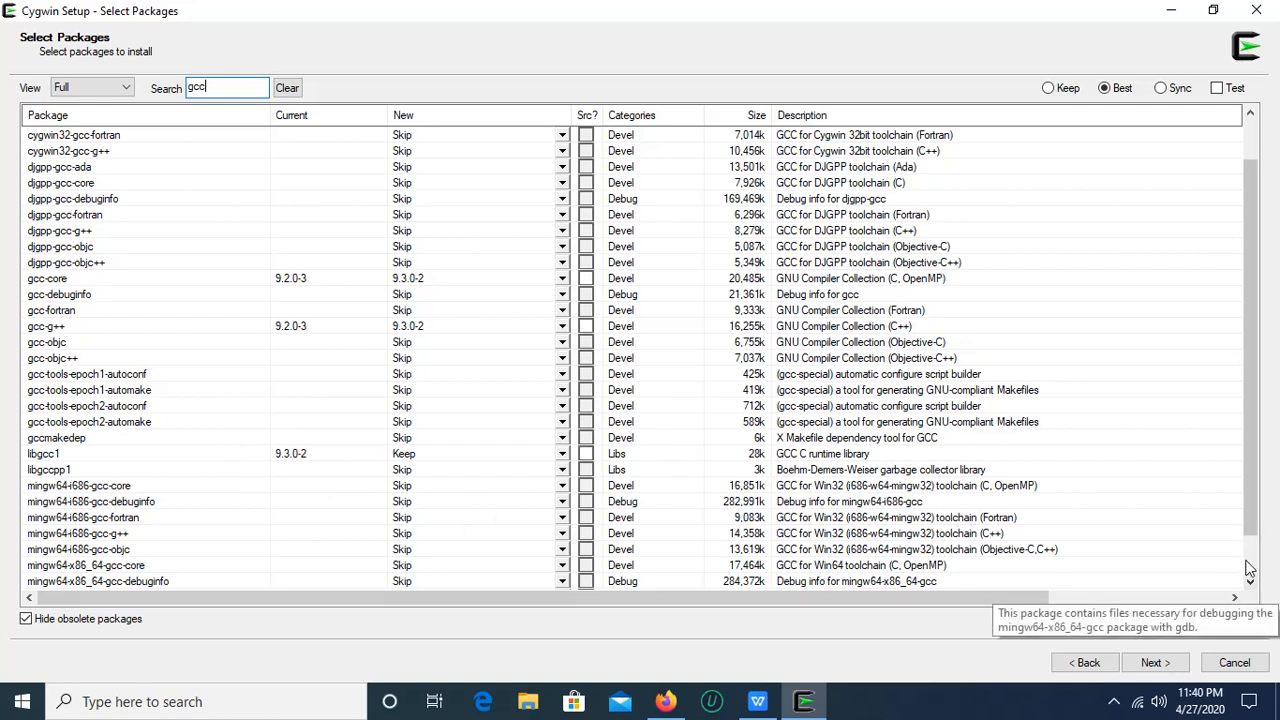
left_click(1249, 118)
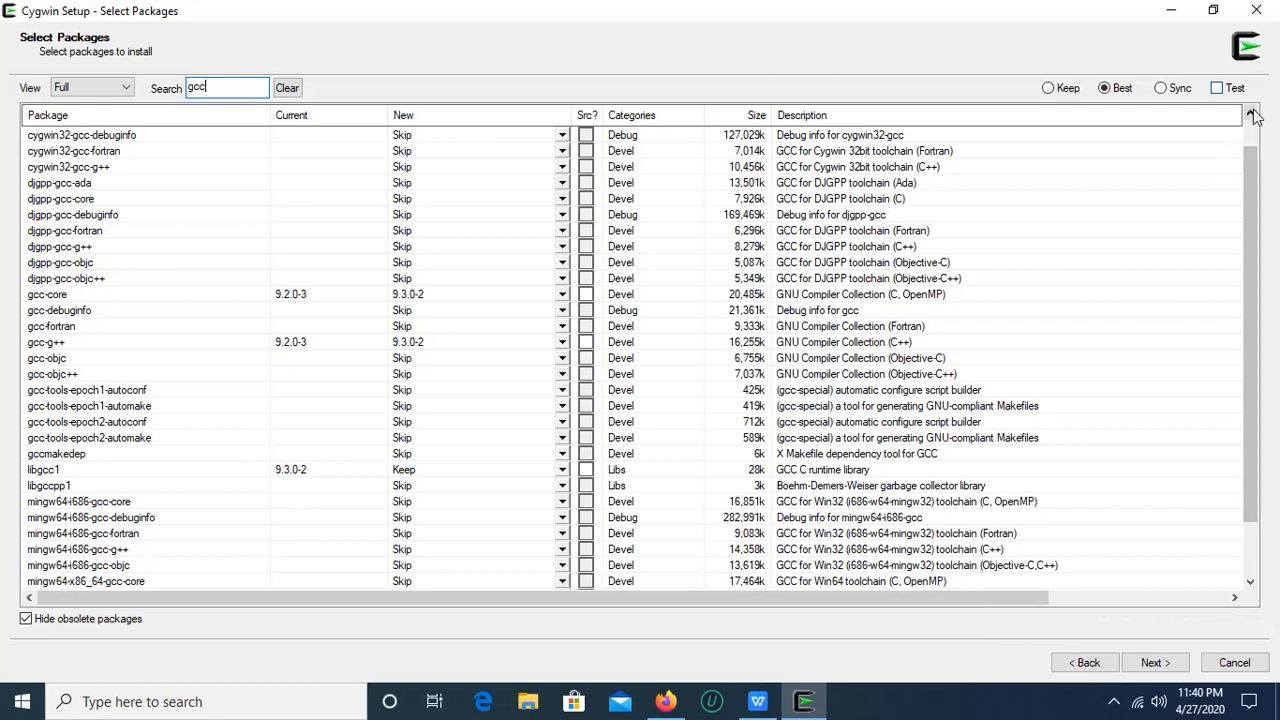
left_click(1251, 117)
left_click(1251, 117)
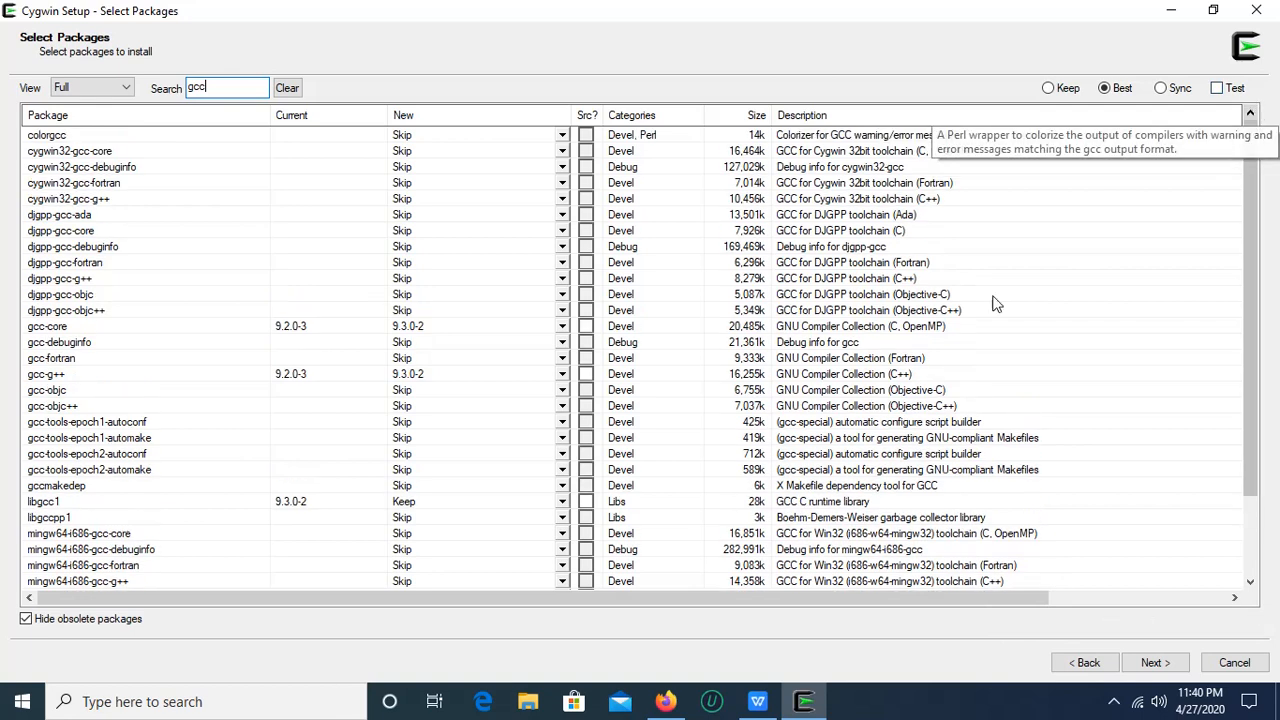
left_click(266, 200)
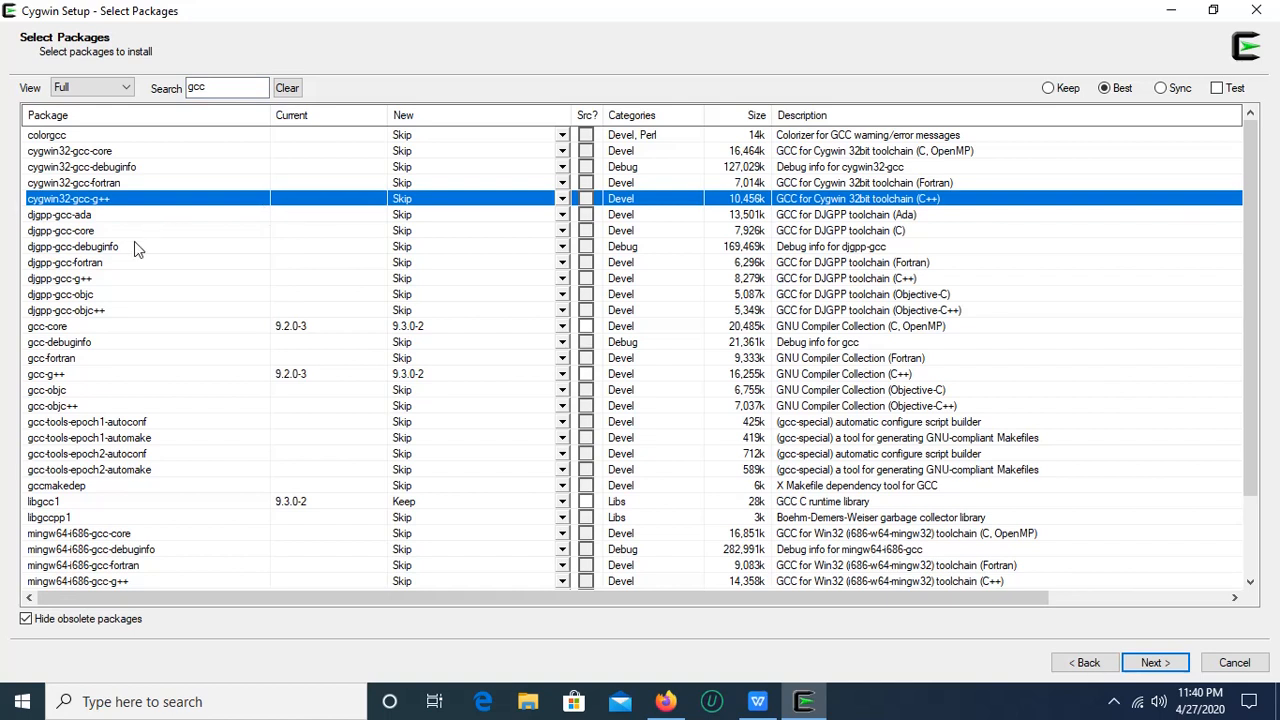
left_click(106, 311)
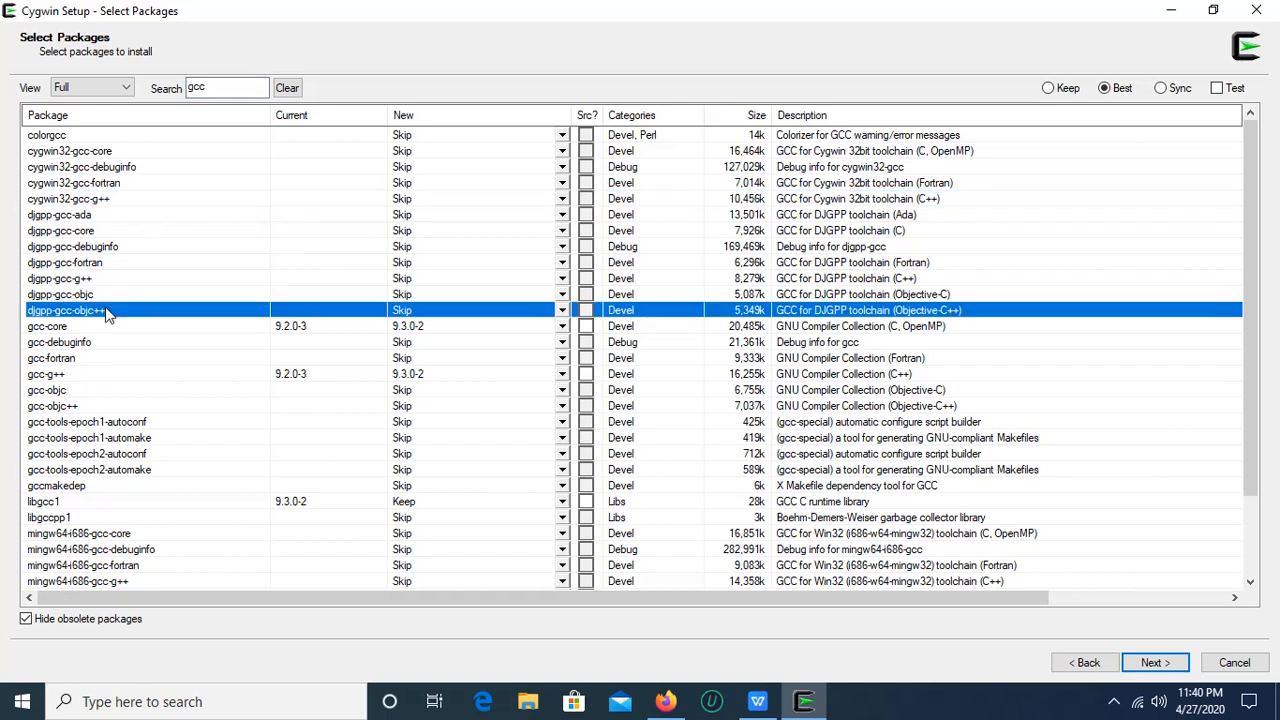
left_click(87, 392)
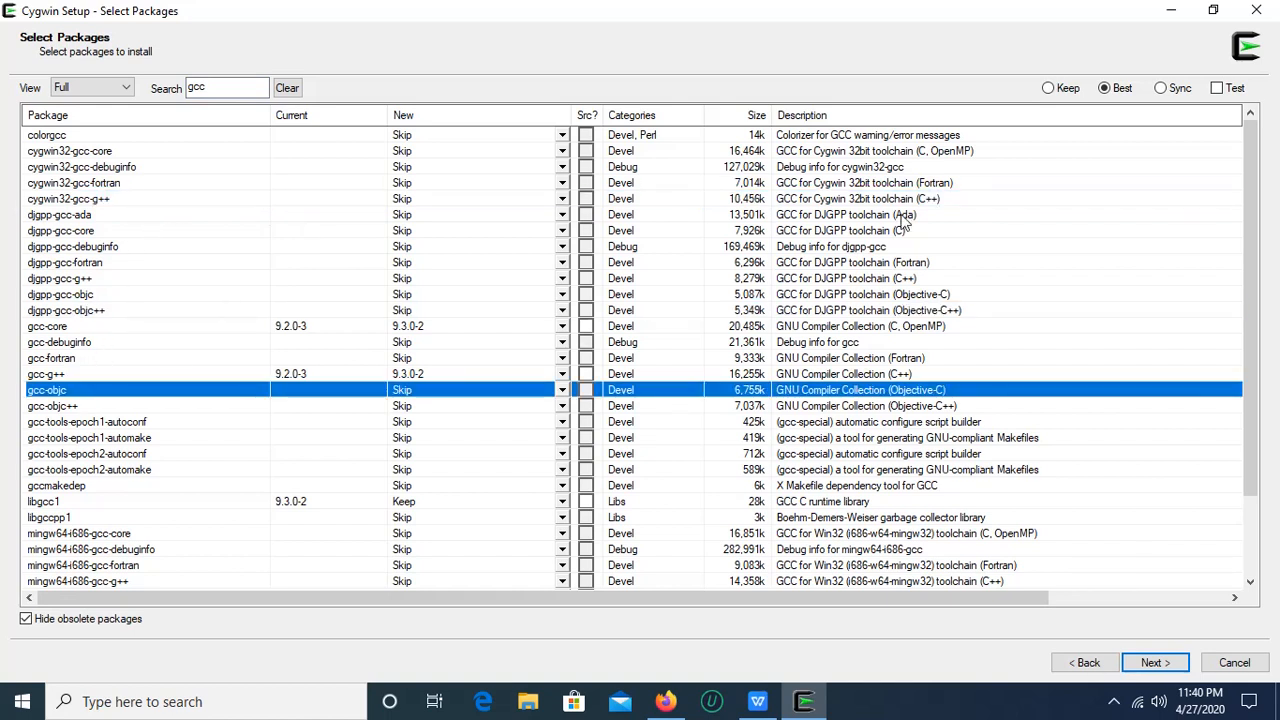
left_click(423, 152)
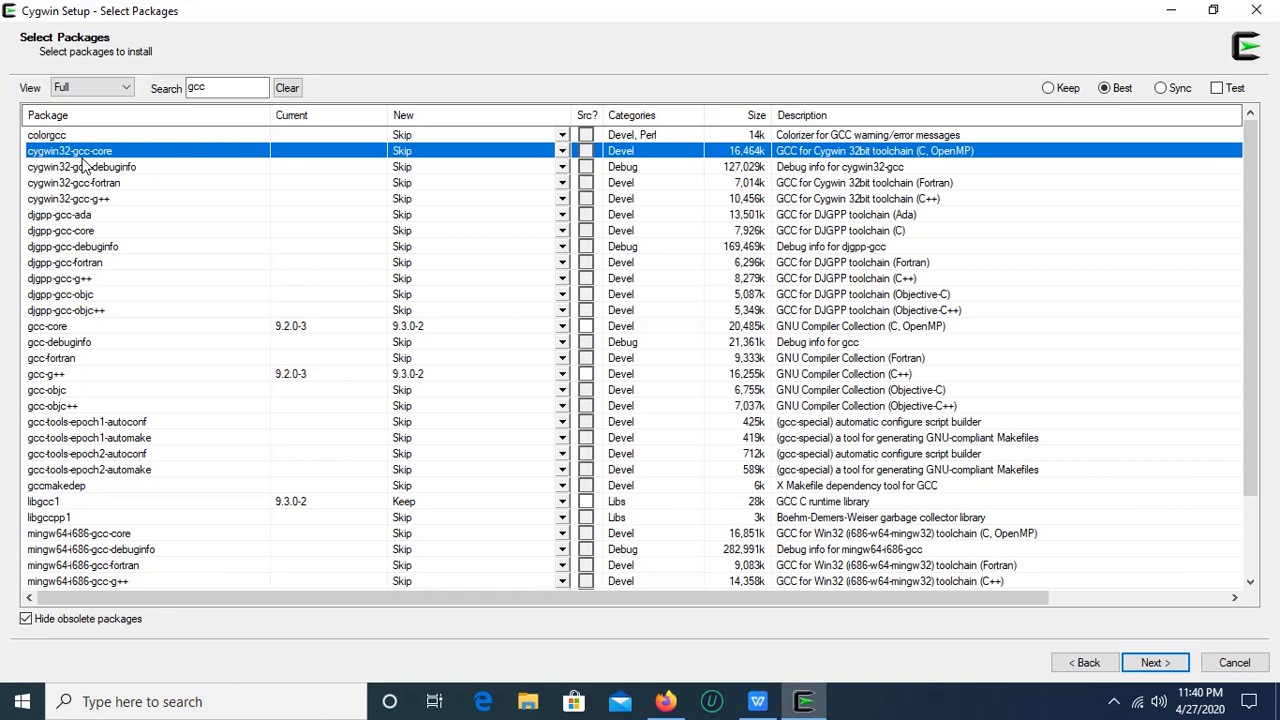
Step: Switch to the WPS Office document and write "Select package cygwin32-gcc-core" as agenda item 2, starting a new item after it
left_click(757, 705)
type("S")
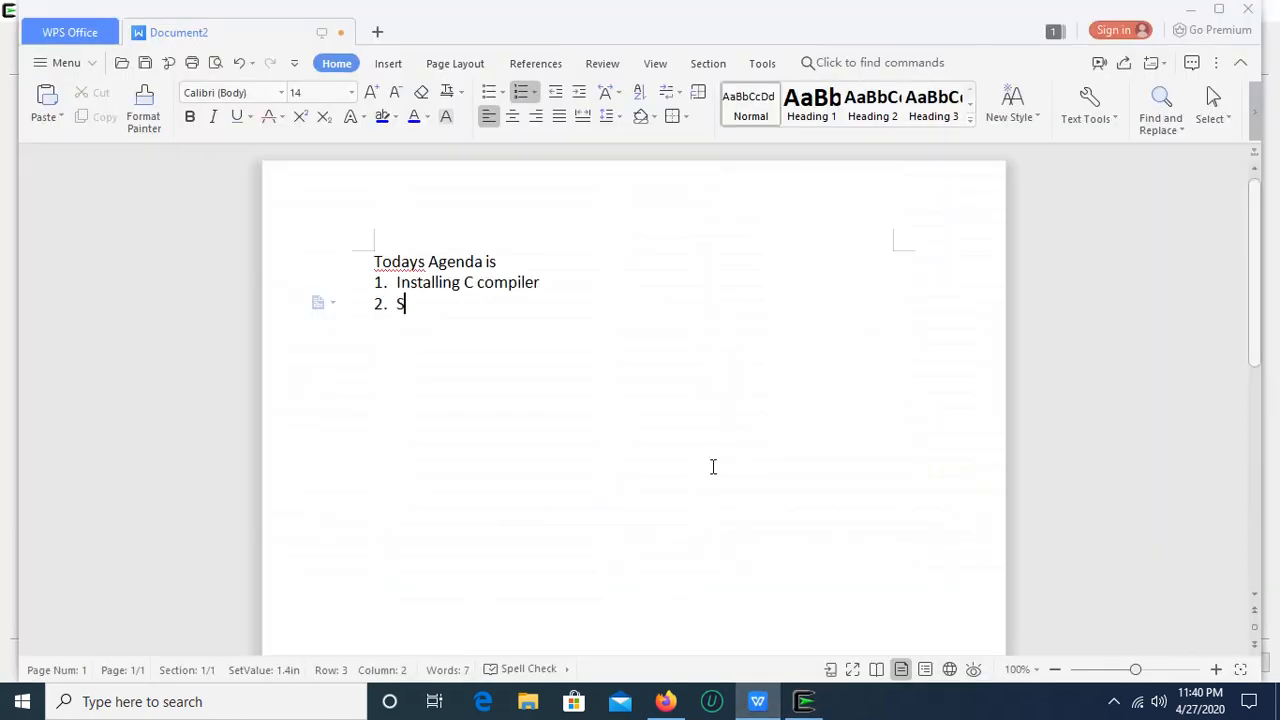
type("elect package")
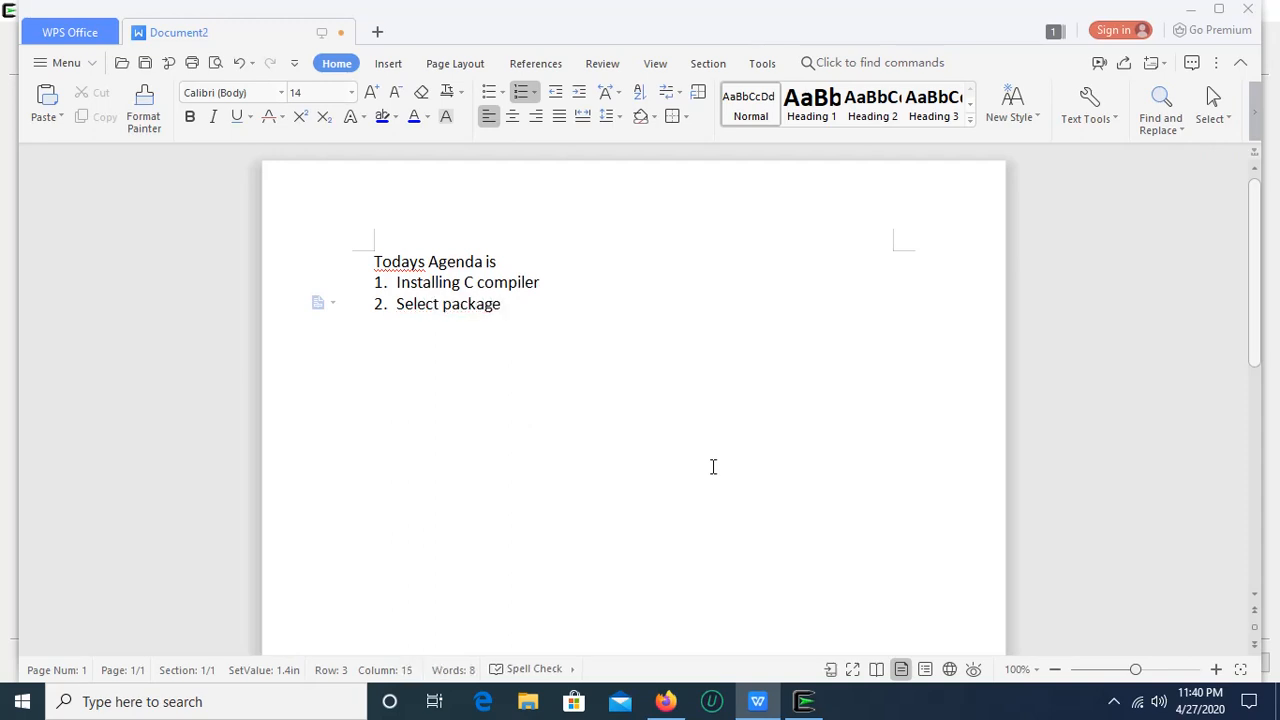
left_click(797, 711)
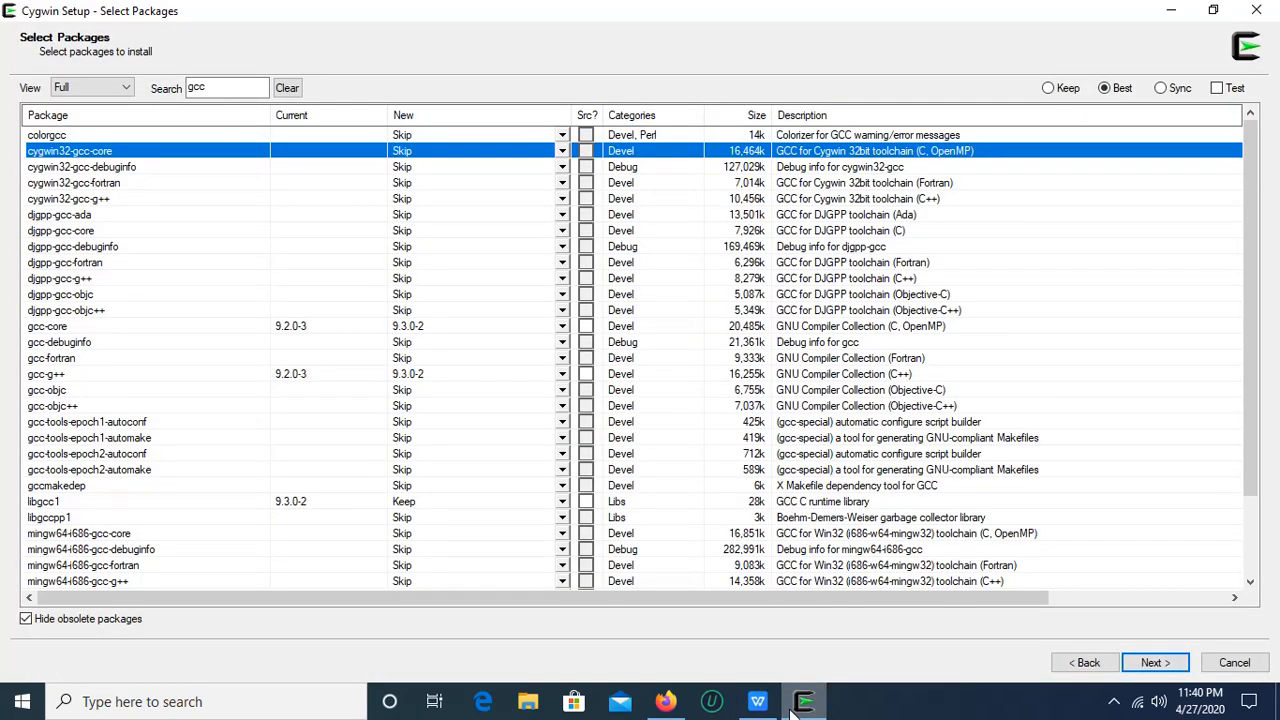
left_click(791, 708)
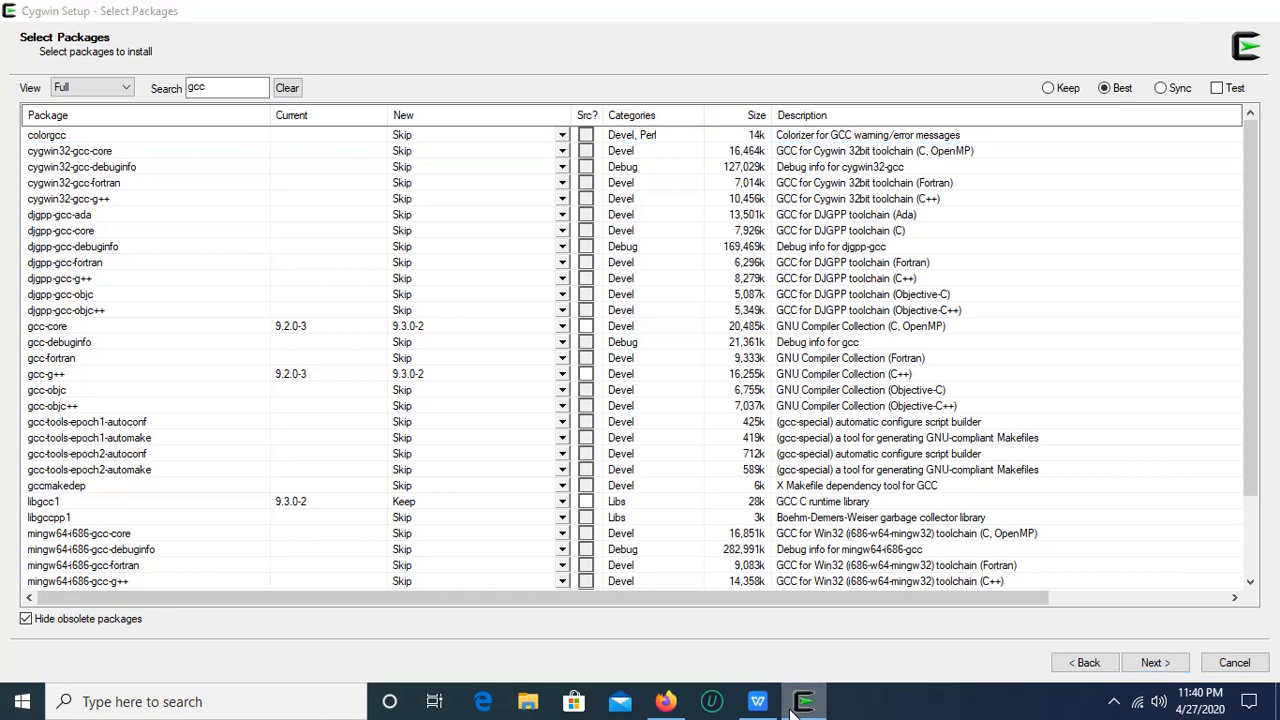
type("cy")
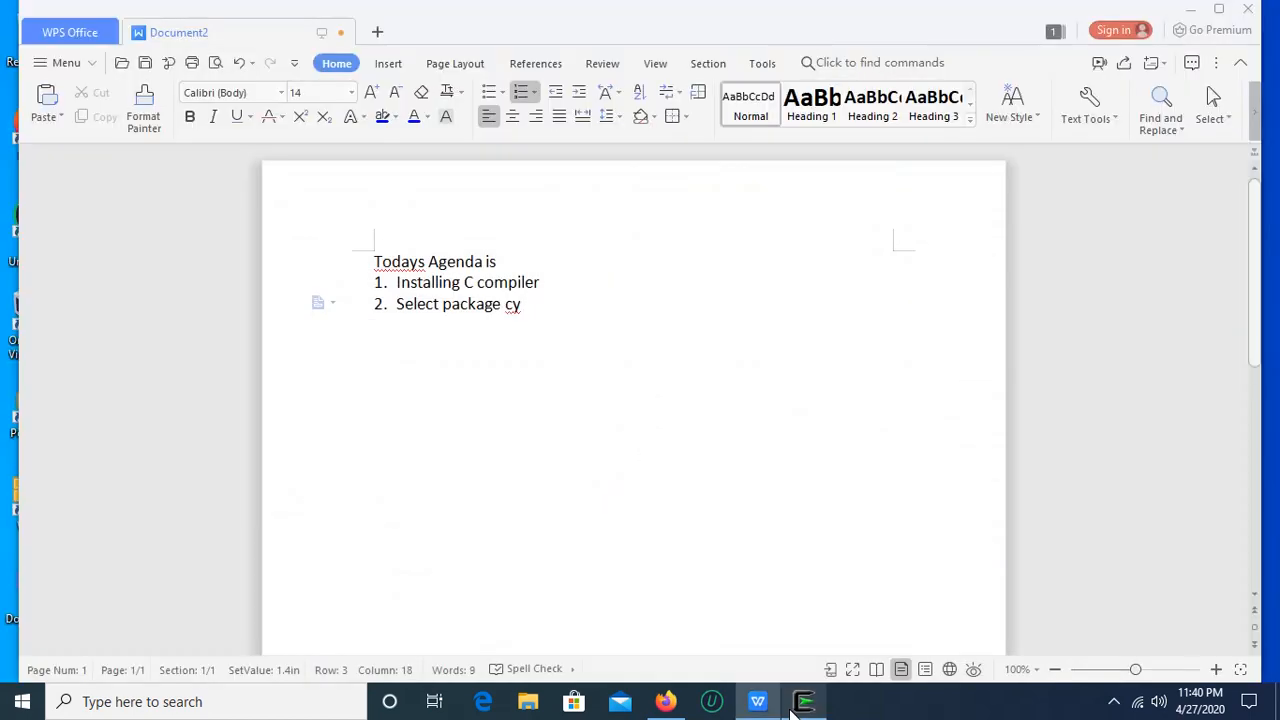
type("gwin32-gcc-co")
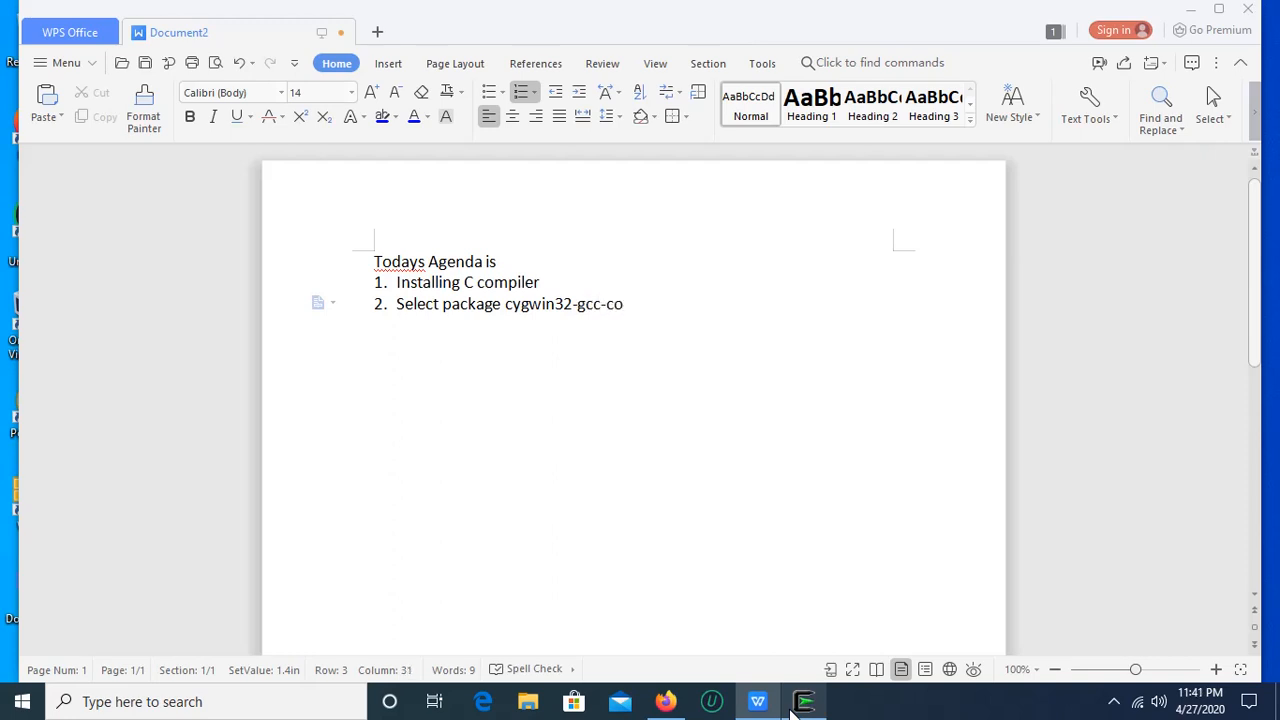
type("re")
key("Return")
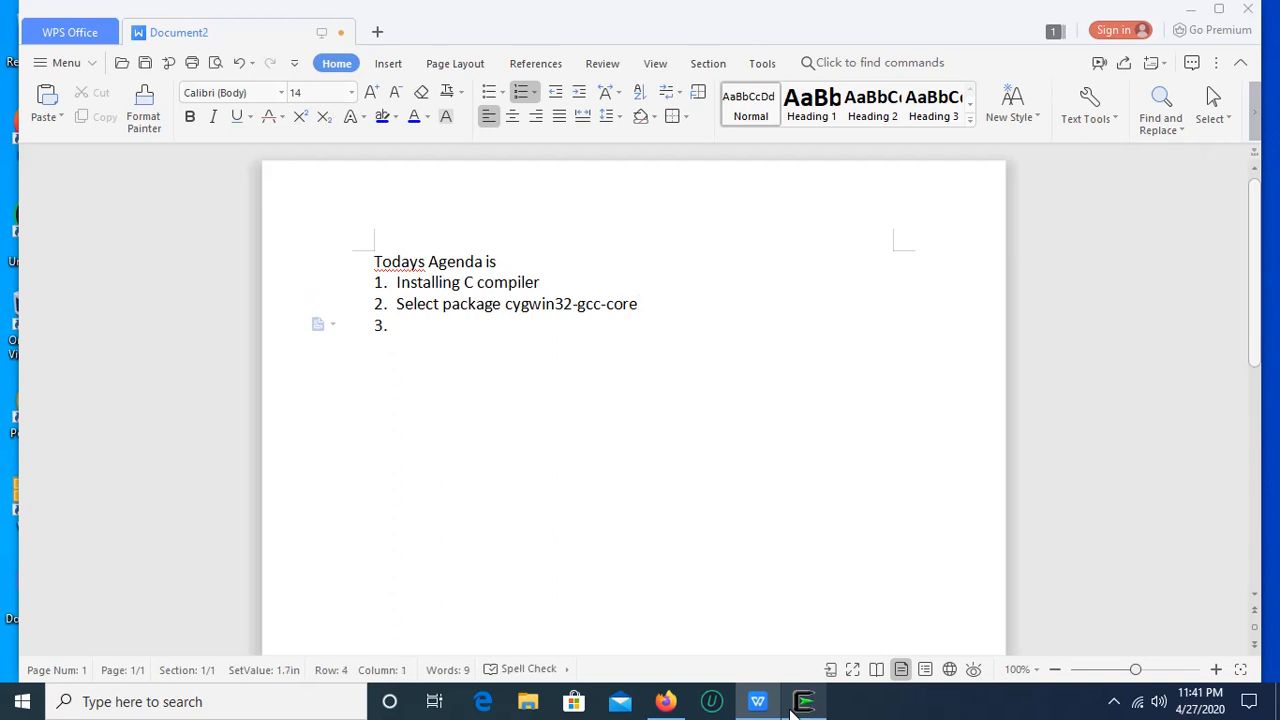
Step: Return to Cygwin Setup and mark cygwin32-gcc-core for installation at version 6.4.0-1 with its source included
left_click(1192, 18)
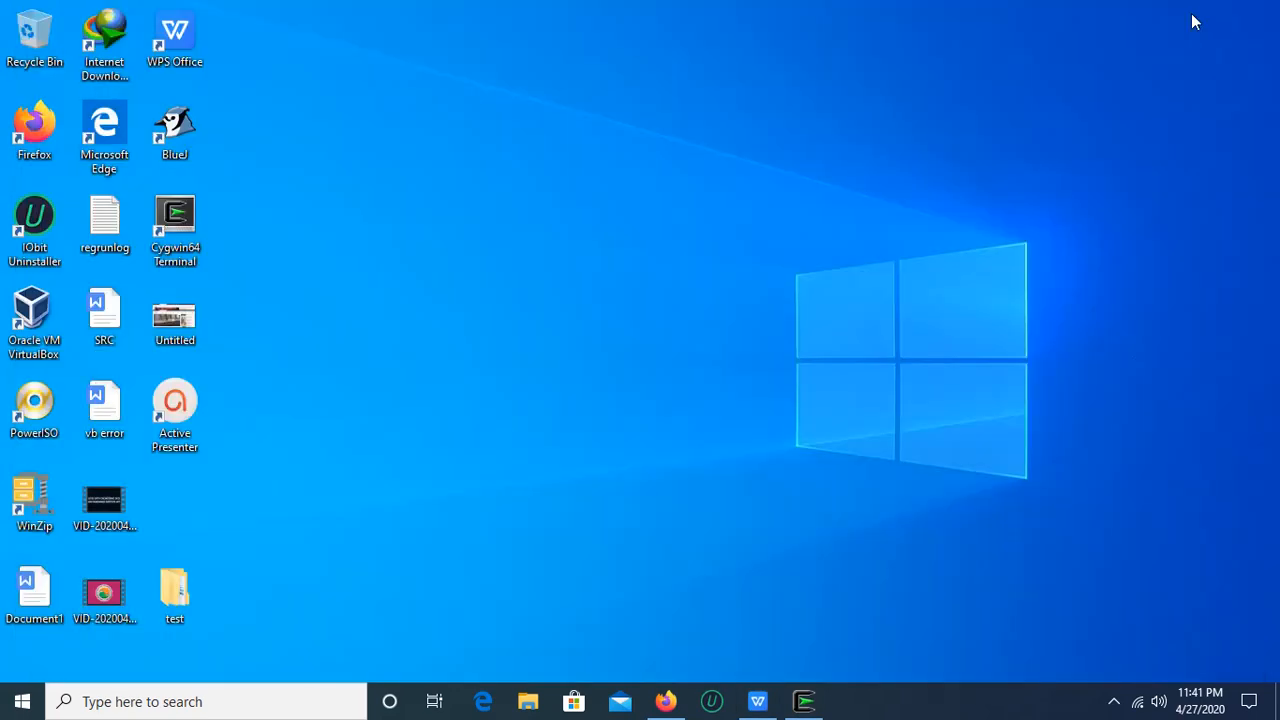
left_click(808, 704)
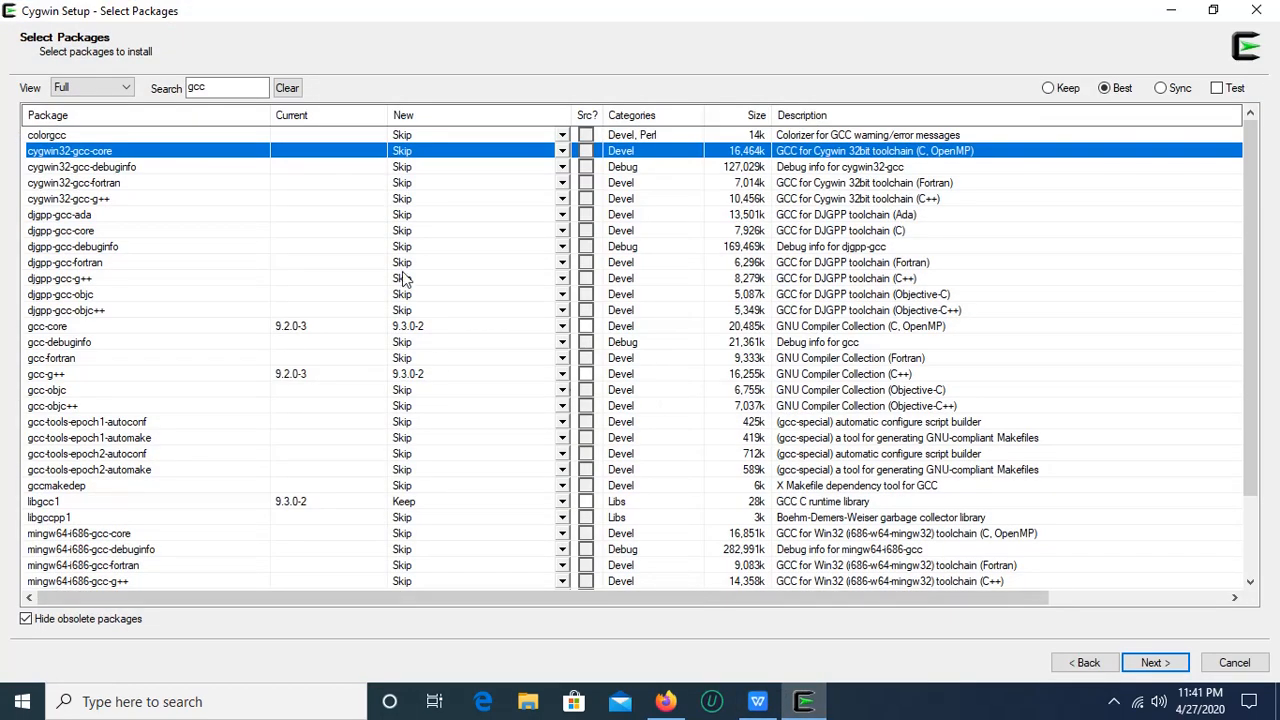
left_click(563, 152)
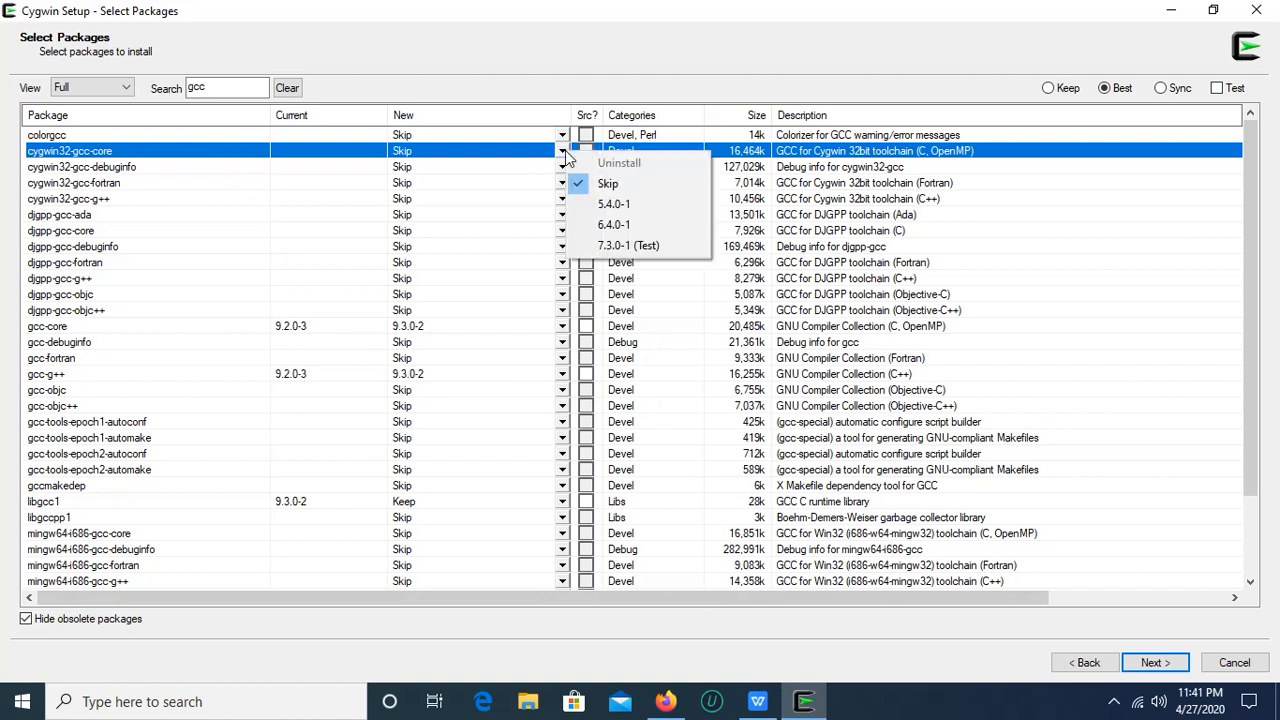
left_click(595, 226)
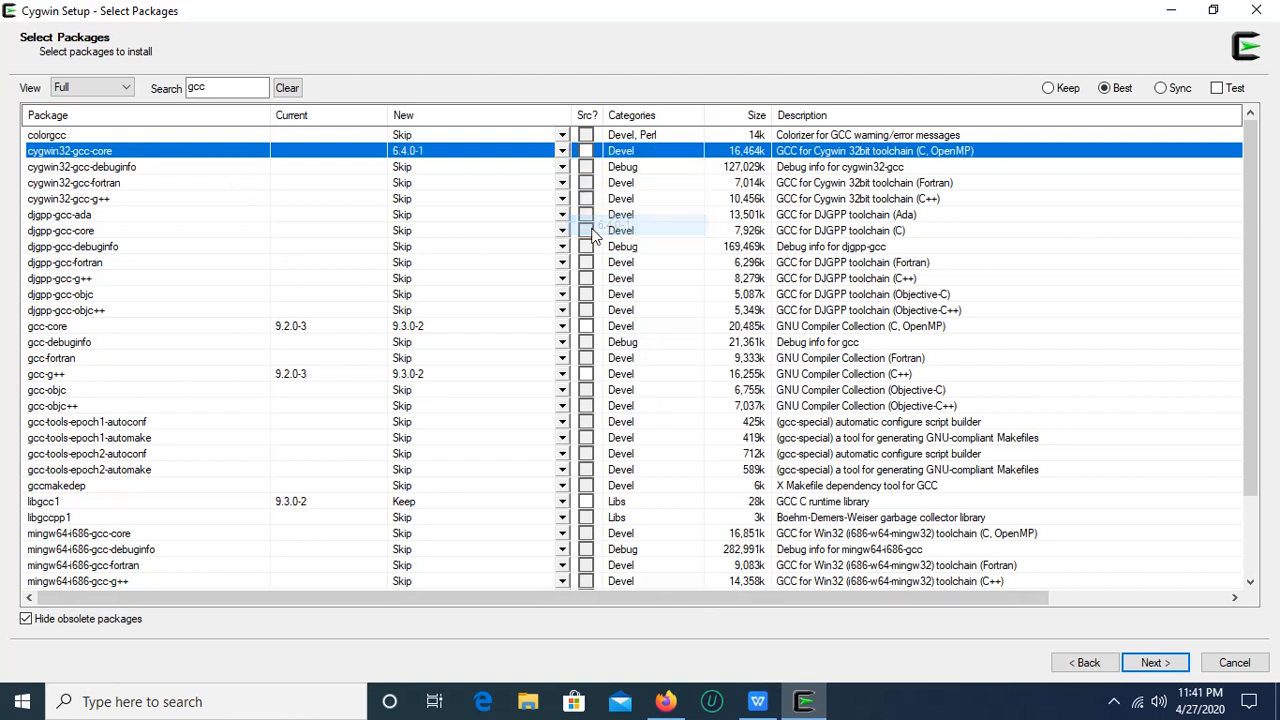
left_click(589, 154)
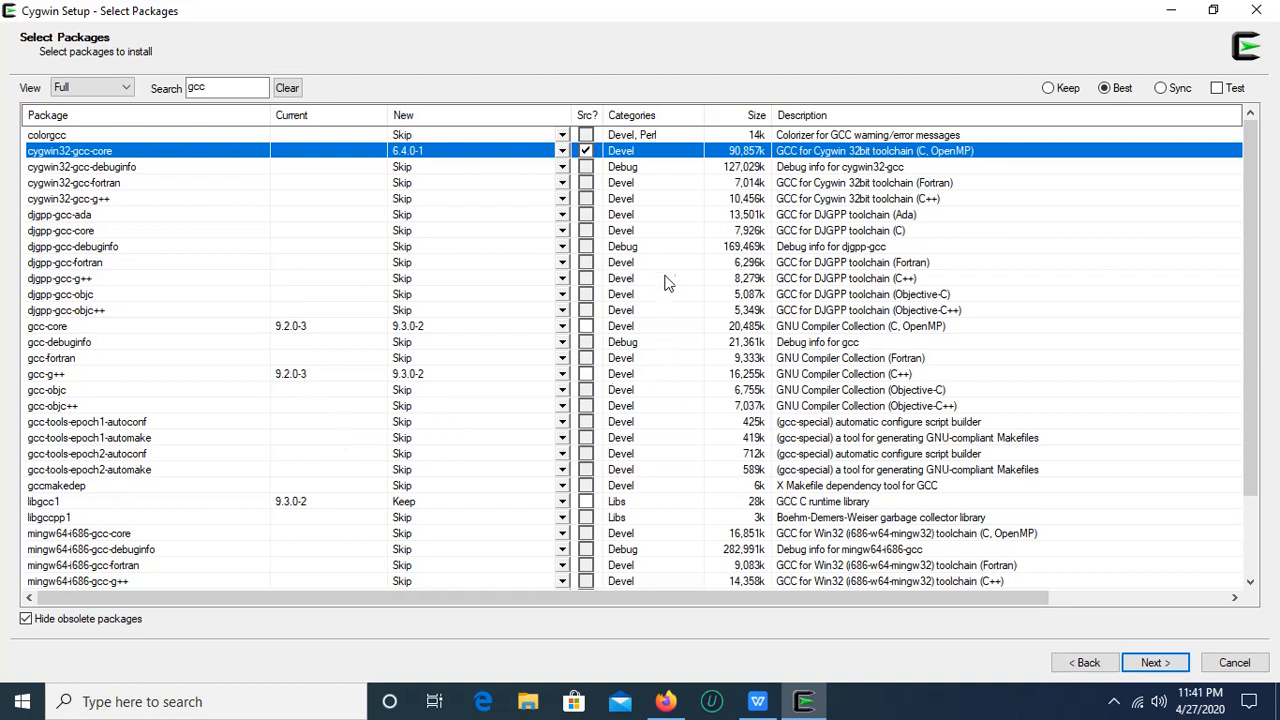
Step: Examine the rest of the gcc package list down to the mingw64-x86_64 packages and return to its beginning
left_click(1251, 583)
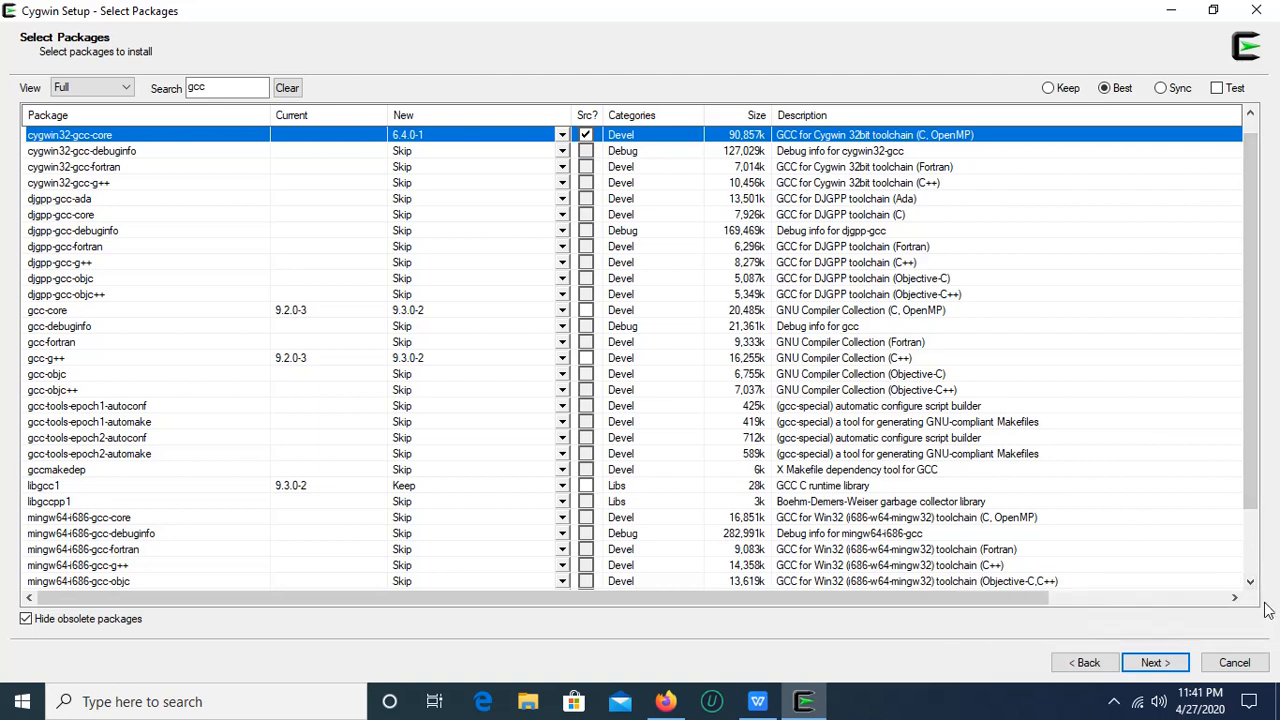
left_click(1251, 584)
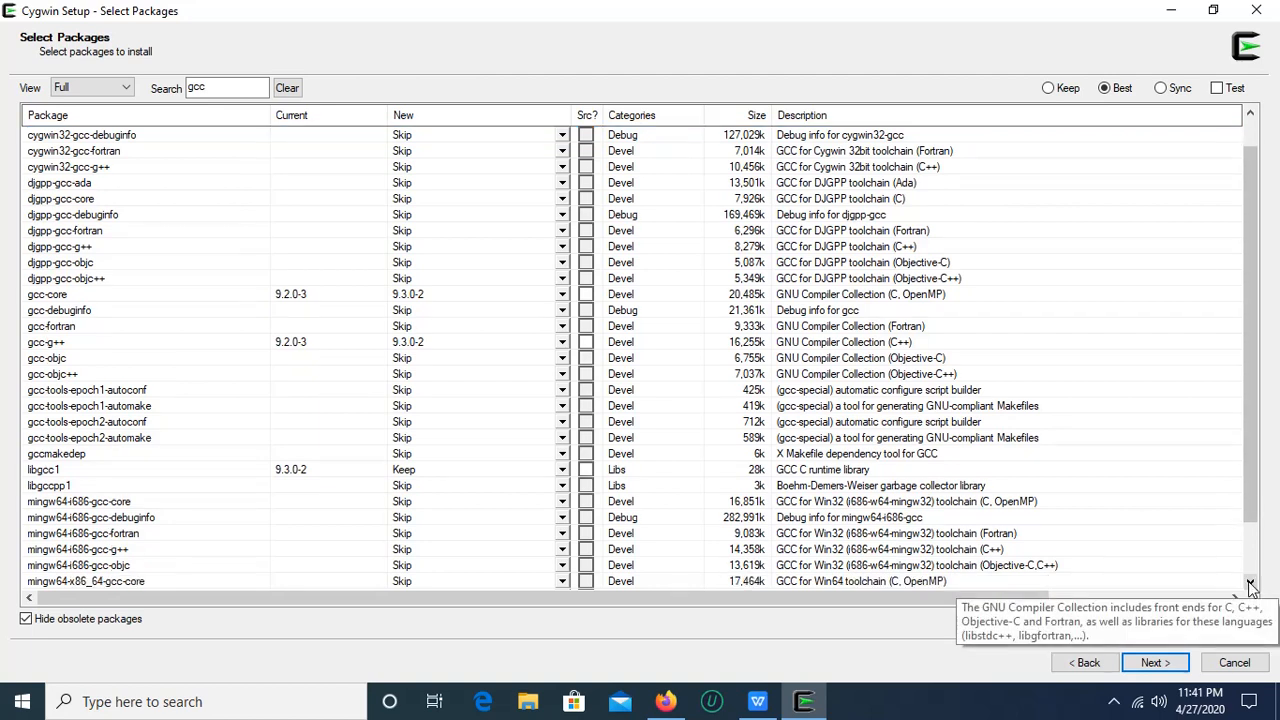
left_click(1251, 584)
left_click(1251, 584)
left_click(1251, 584)
left_click(1251, 584)
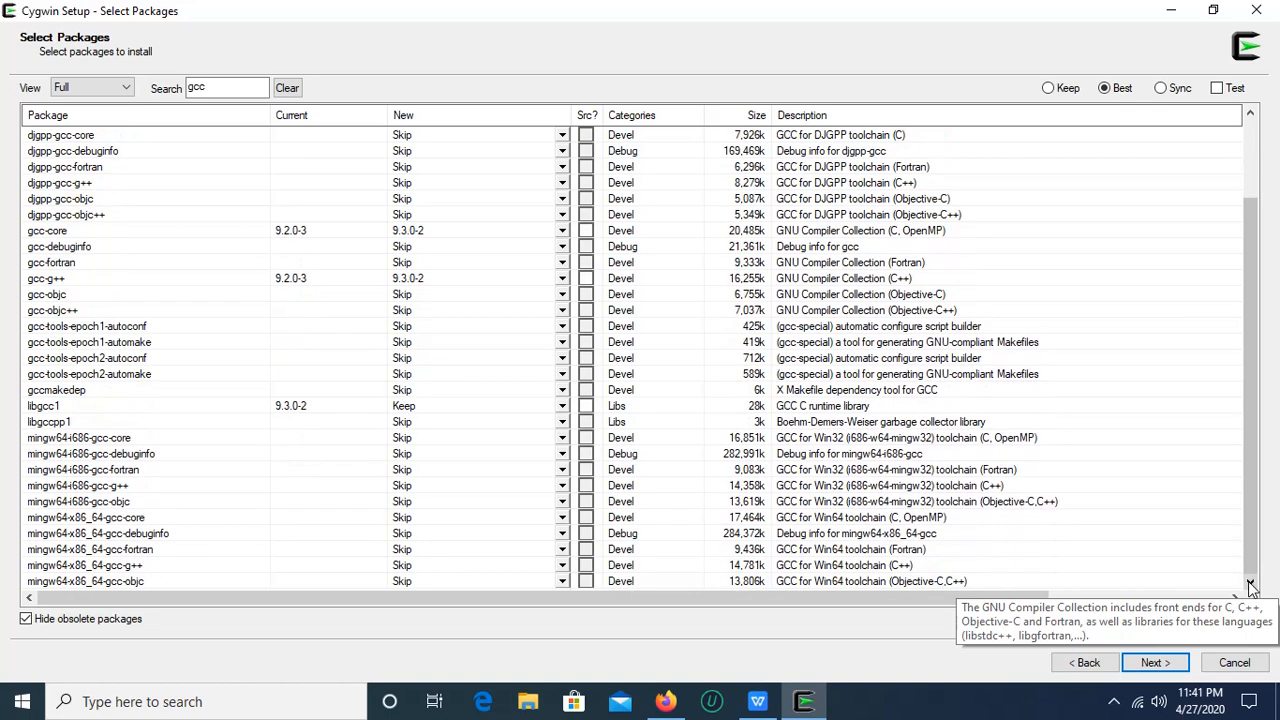
left_click(1253, 138)
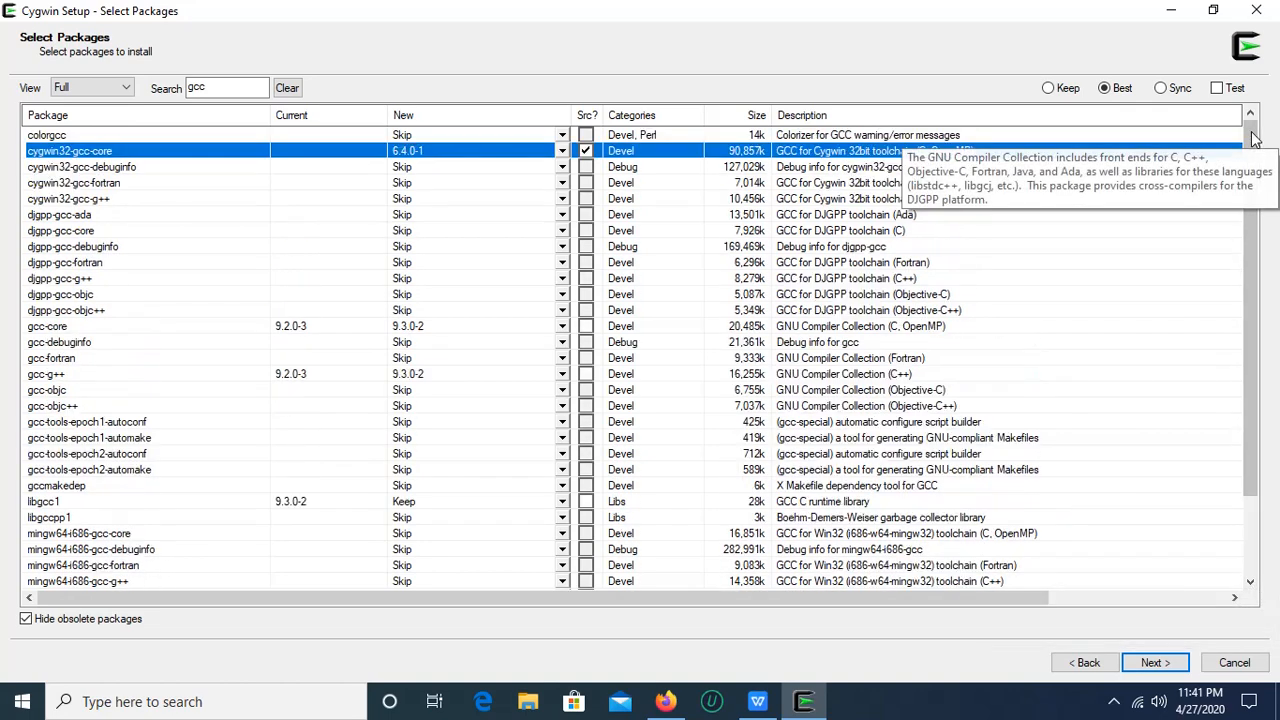
Step: Try to search the packages for "gcc c++" and restore the gcc search
left_click(222, 90)
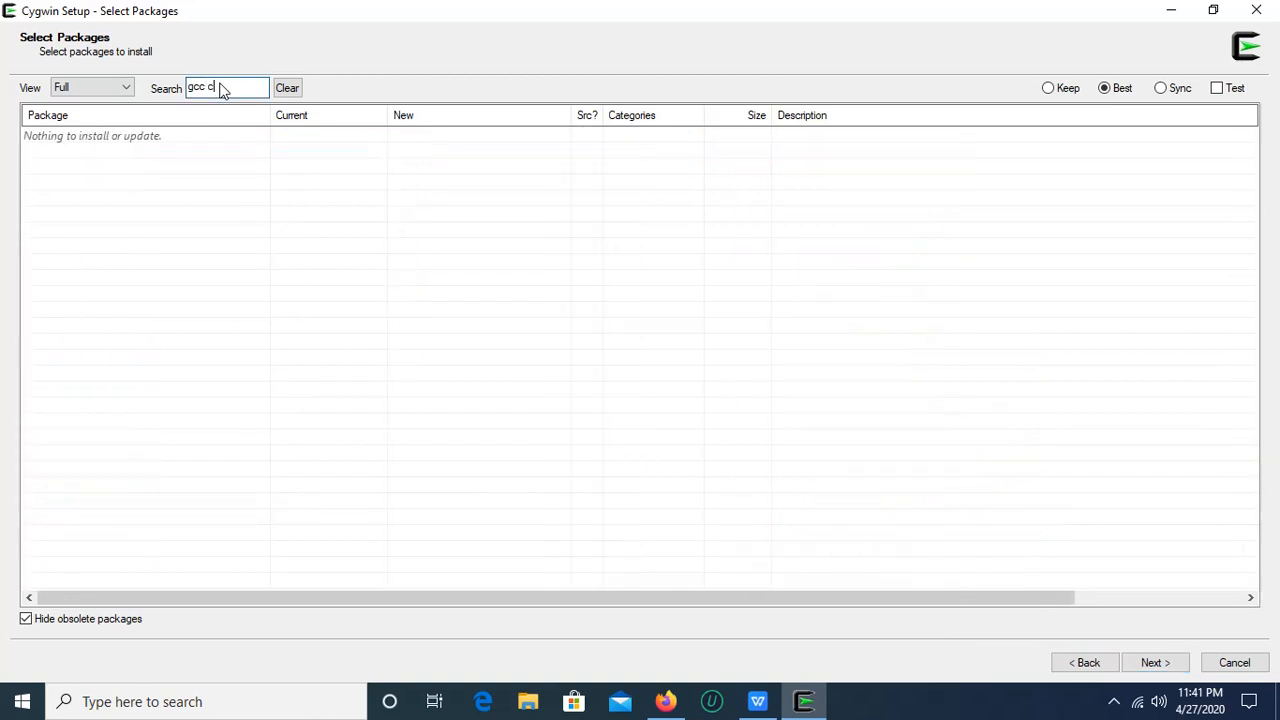
type("c++")
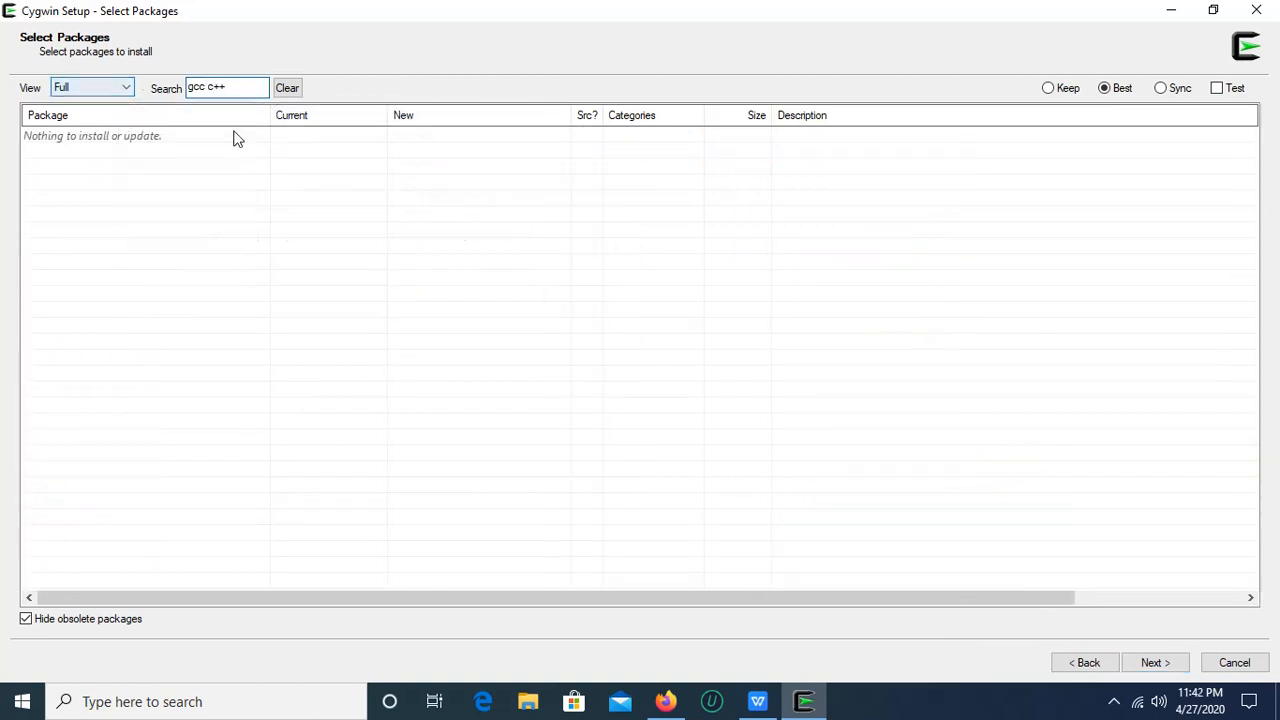
key("BackSpace")
key("BackSpace")
key("BackSpace")
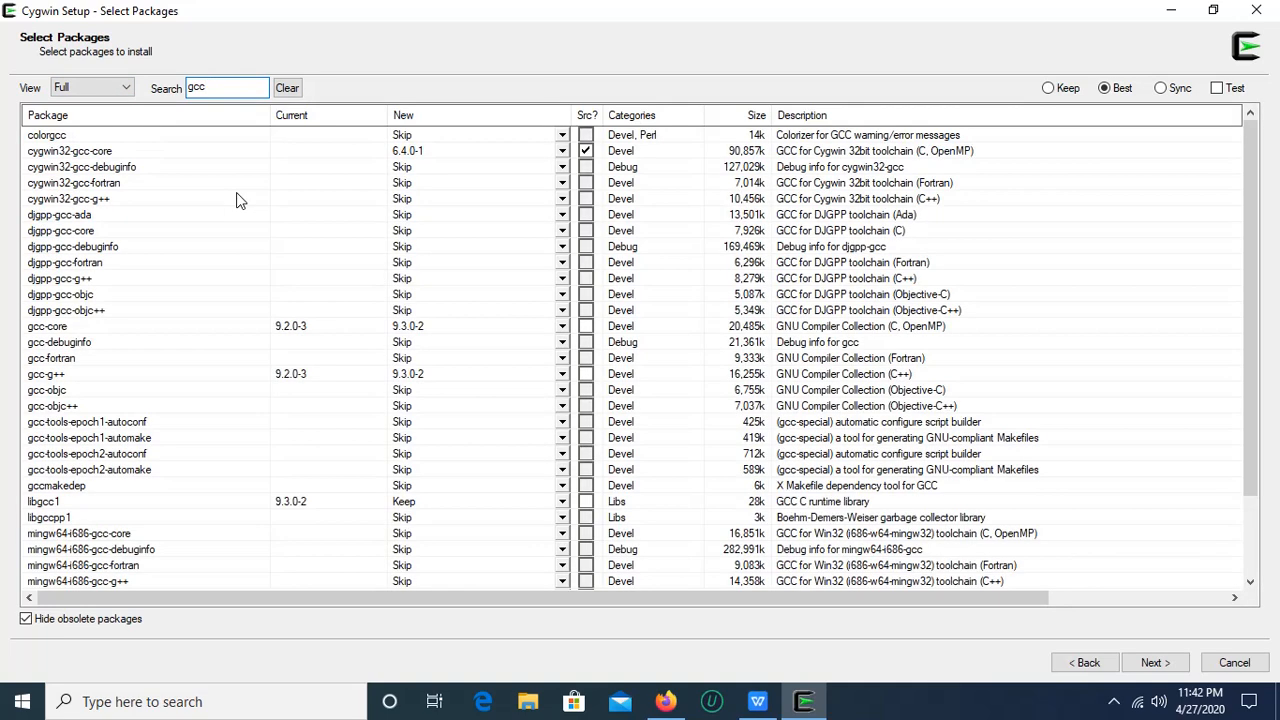
Step: Replace the package search term with cygwin
key("BackSpace")
key("BackSpace")
key("BackSpace")
type("cygw")
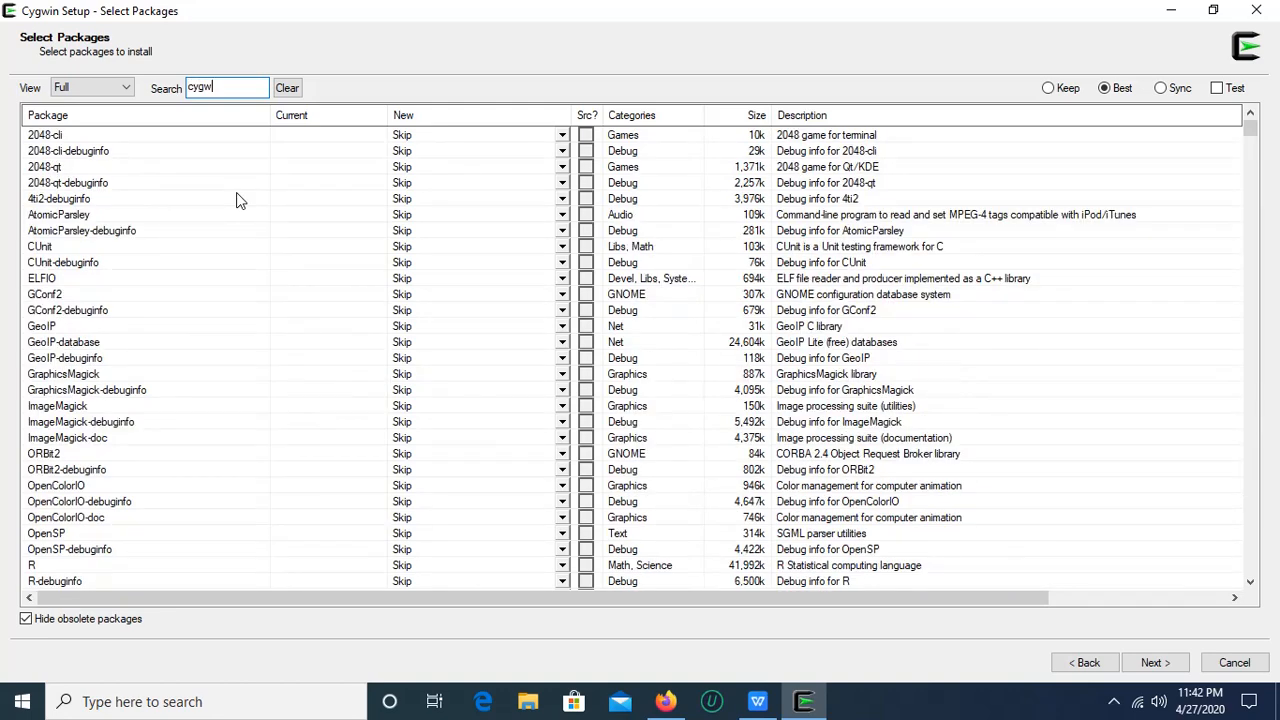
type("in")
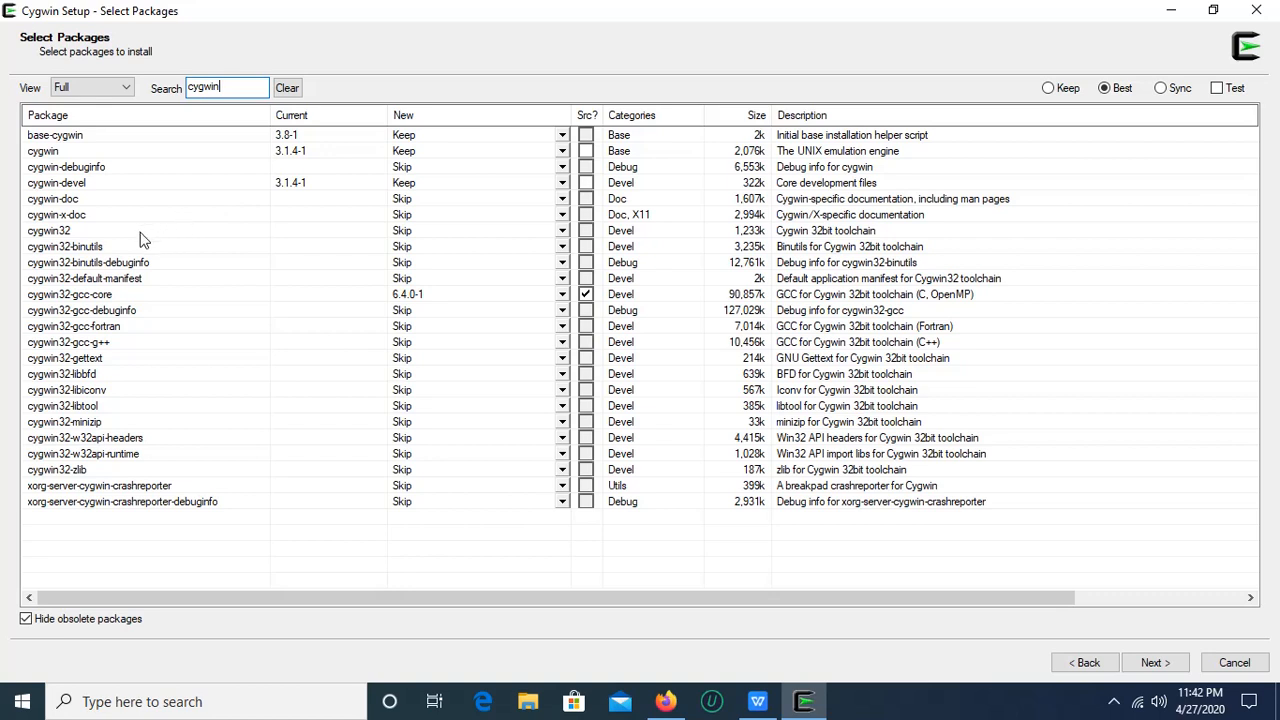
Step: Group the matching packages by category and expand All and its Devel category
left_click(125, 87)
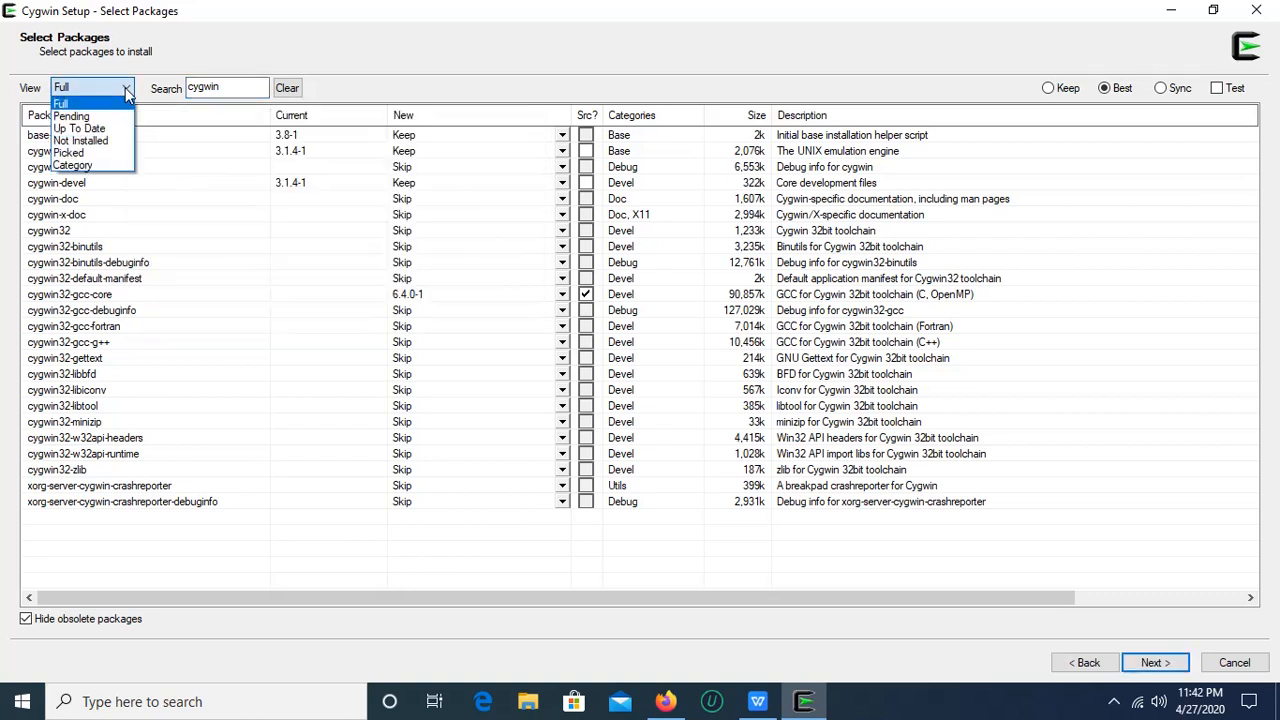
left_click(96, 165)
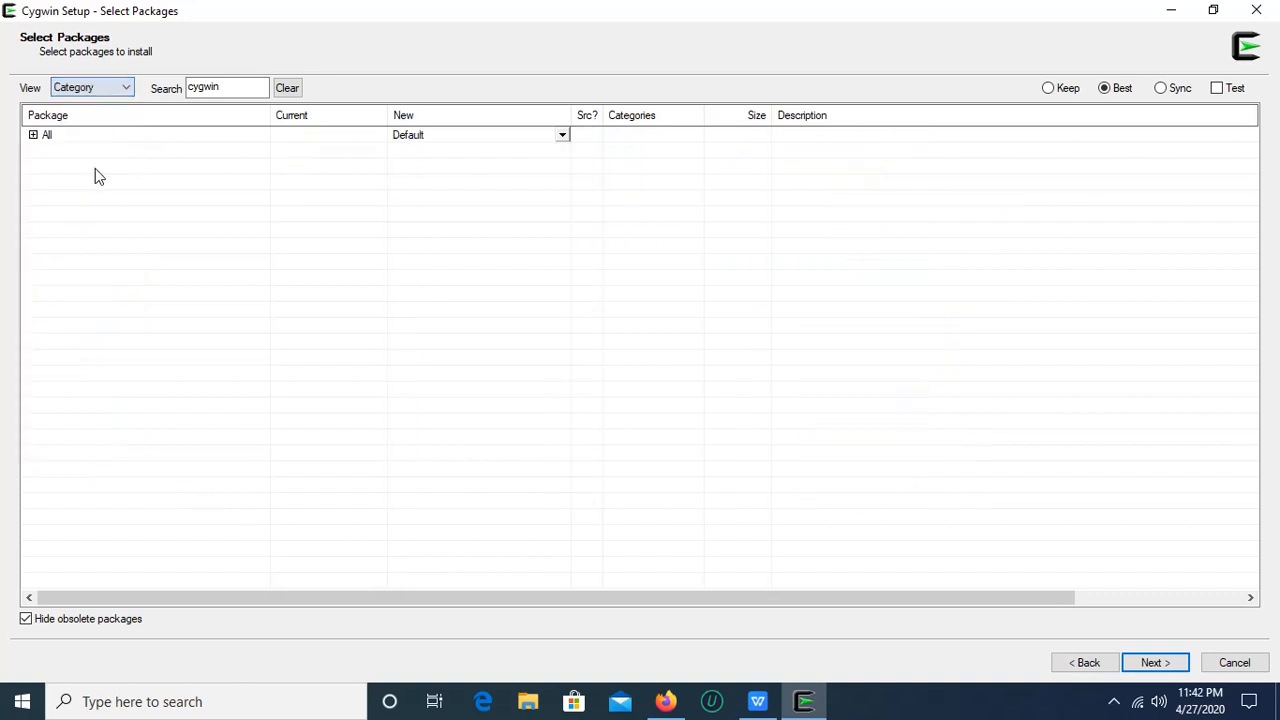
left_click(33, 135)
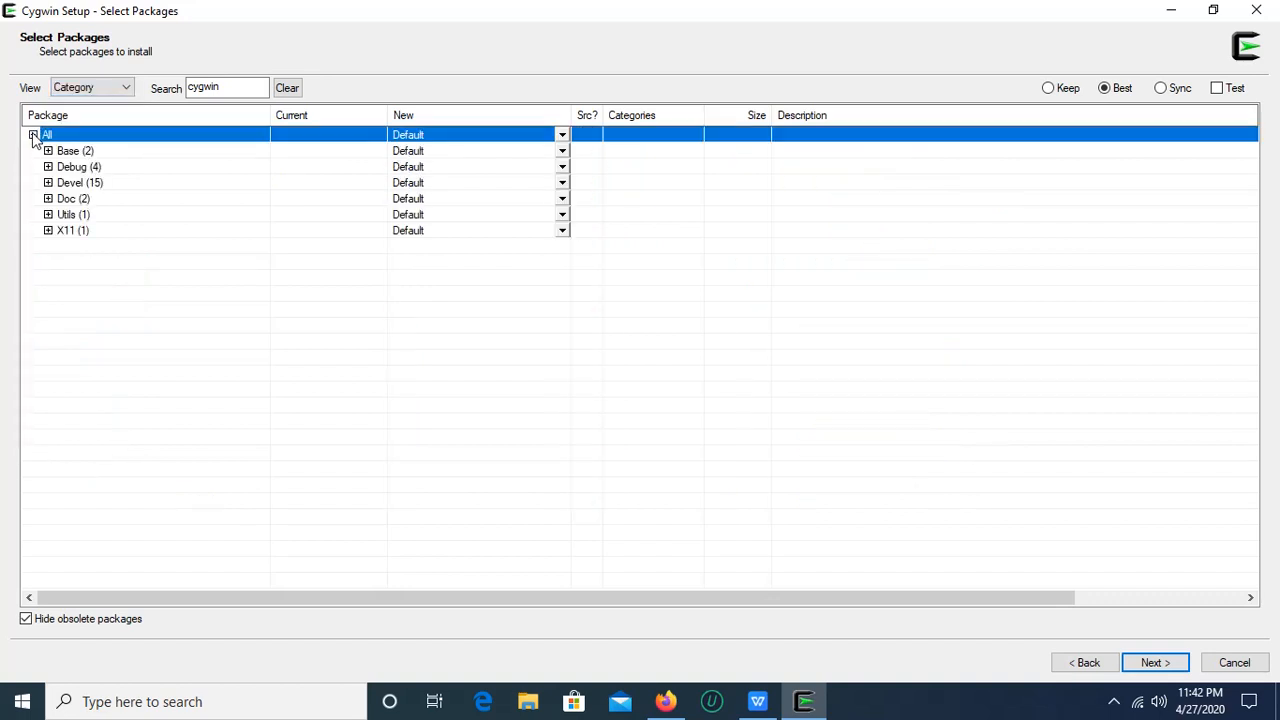
left_click(47, 186)
left_click(48, 183)
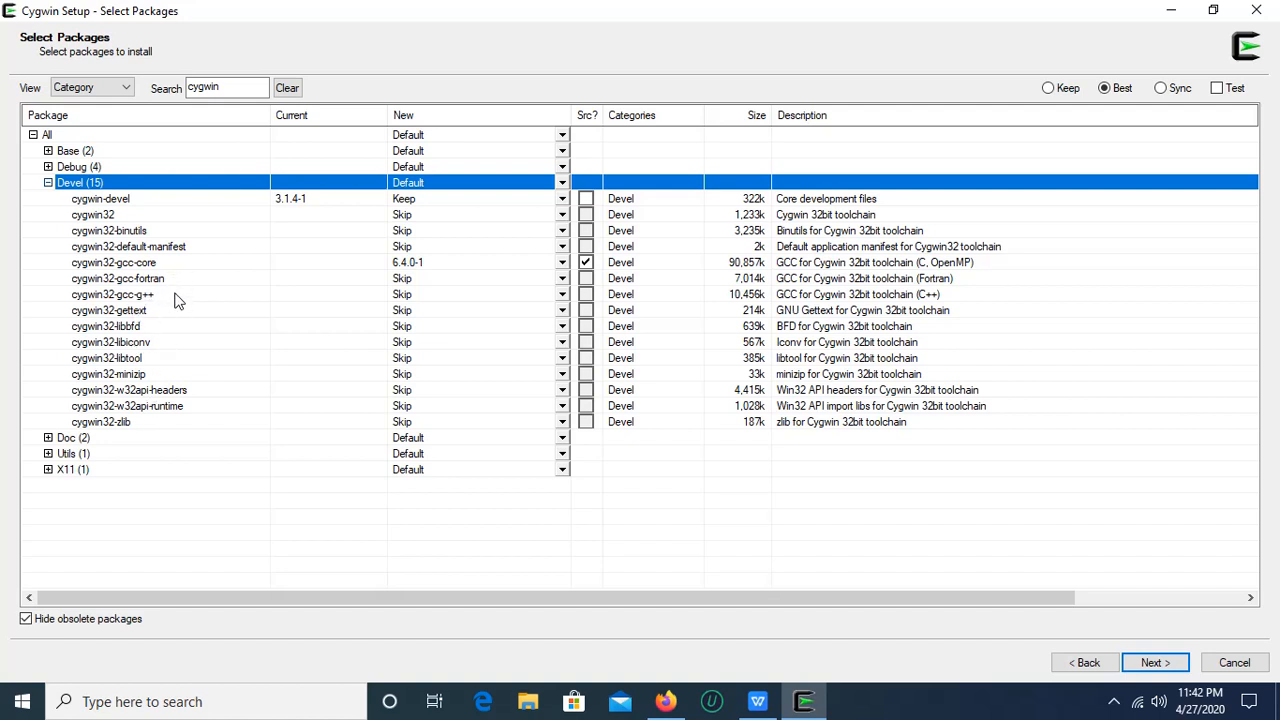
Step: Replace the package search term with c++
left_click(237, 90)
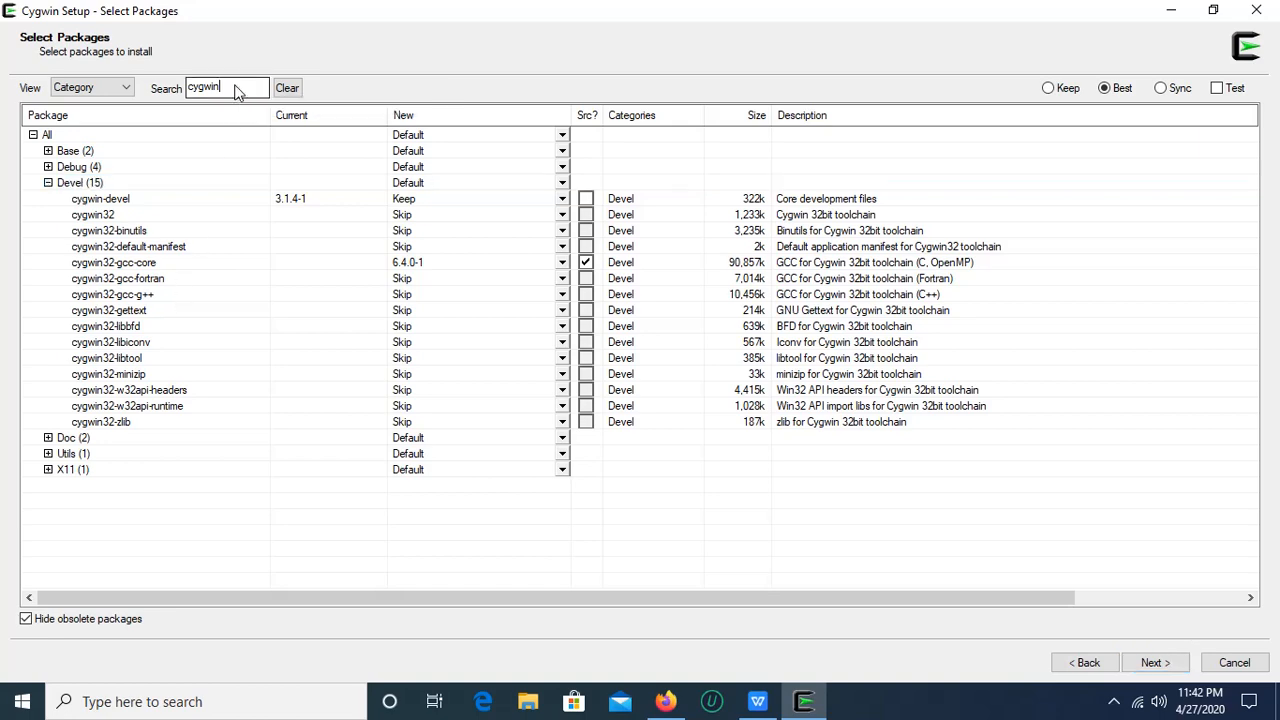
key("BackSpace")
key("BackSpace")
key("BackSpace")
key("BackSpace")
type("c++")
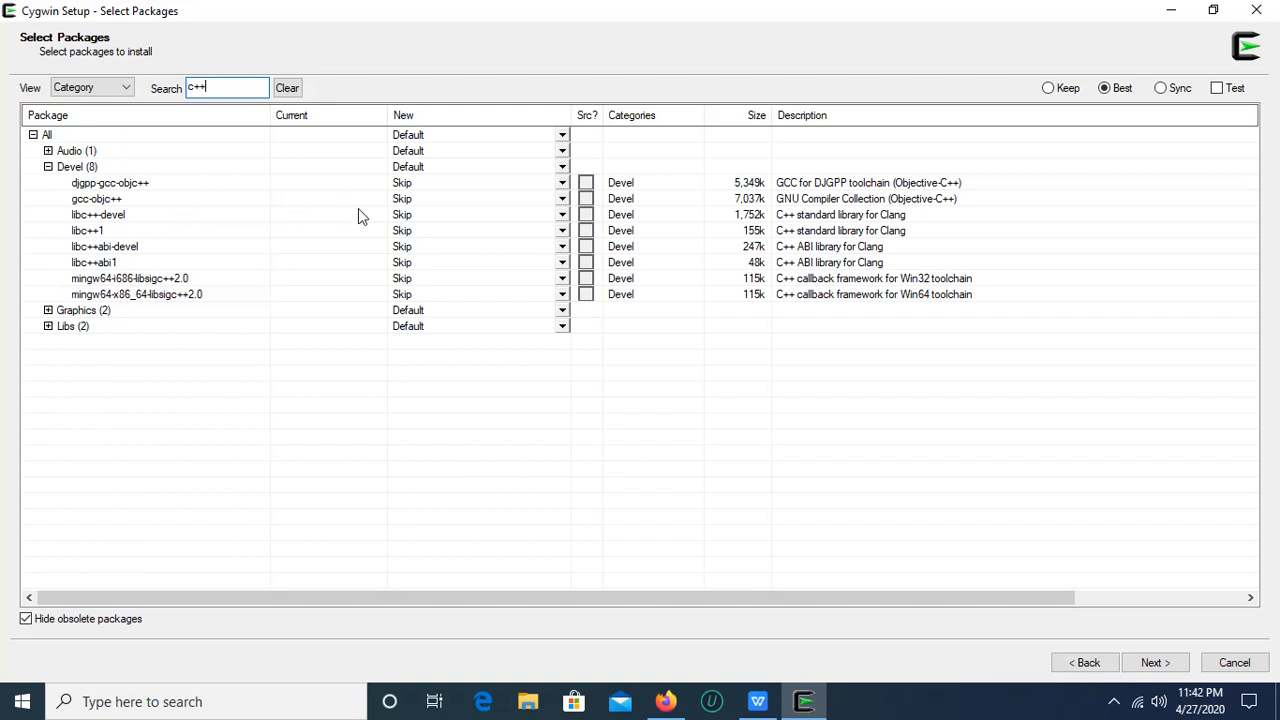
Step: Mark gcc-objc++ version 7.4.0-1 for installation with its source, and collapse the Devel category
left_click(588, 203)
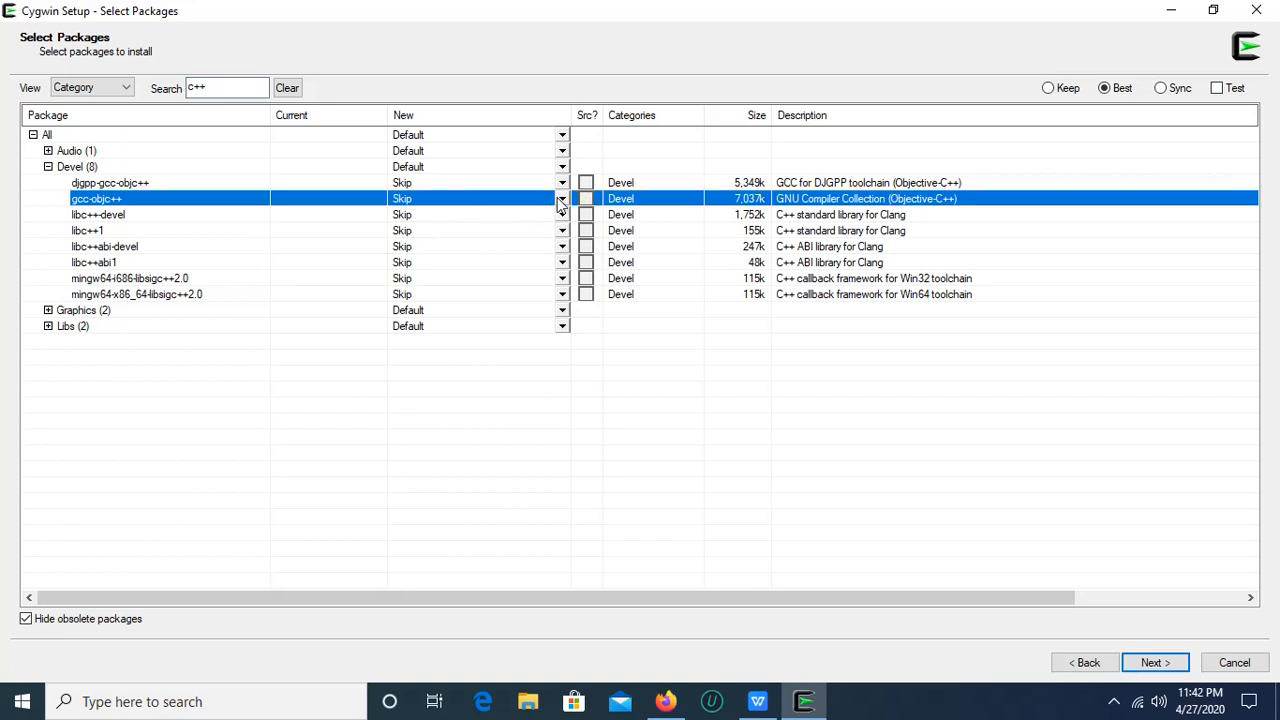
left_click(561, 200)
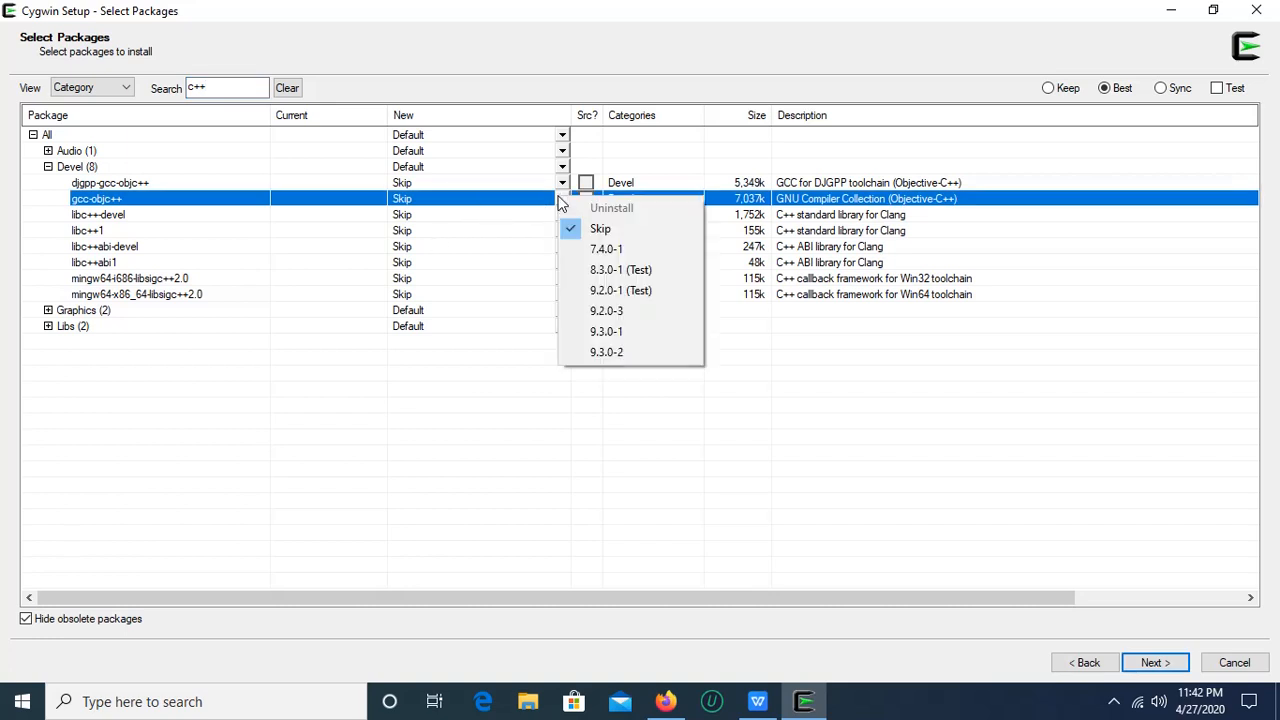
left_click(580, 250)
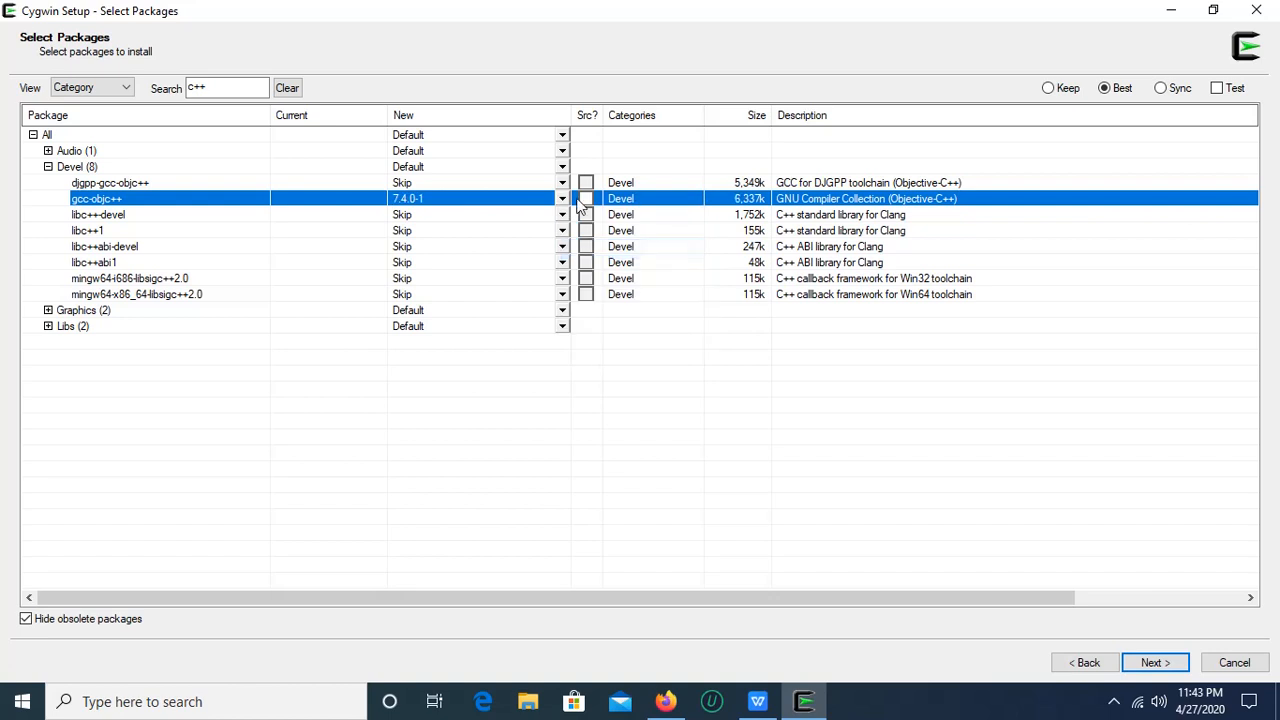
left_click(585, 199)
left_click(48, 167)
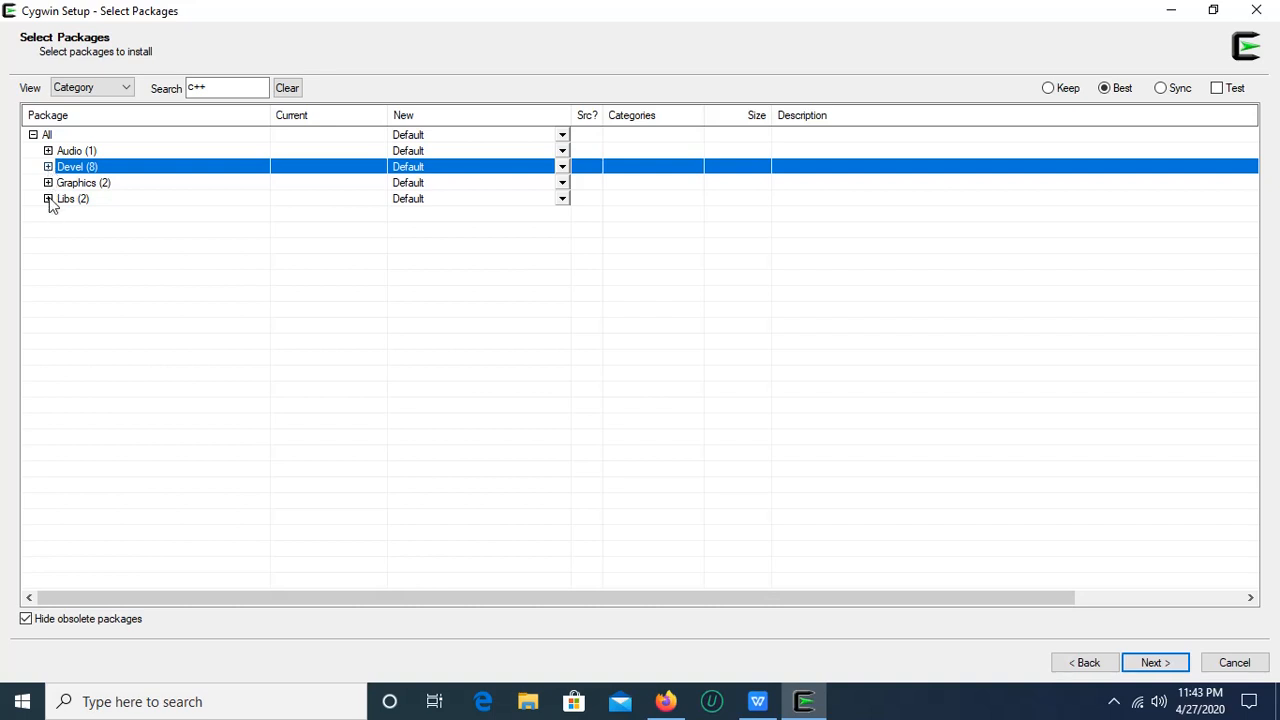
Step: Clear the package search term to list all categories
left_click(218, 91)
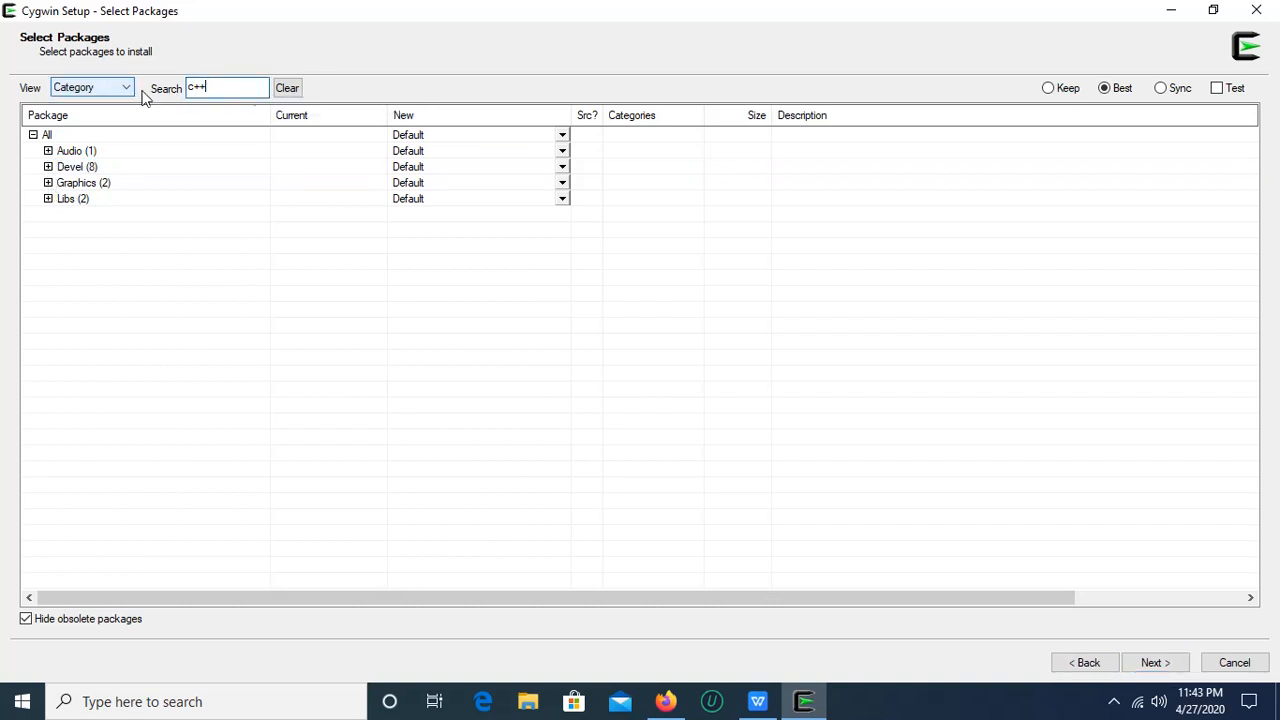
key("BackSpace")
key("BackSpace")
key("BackSpace")
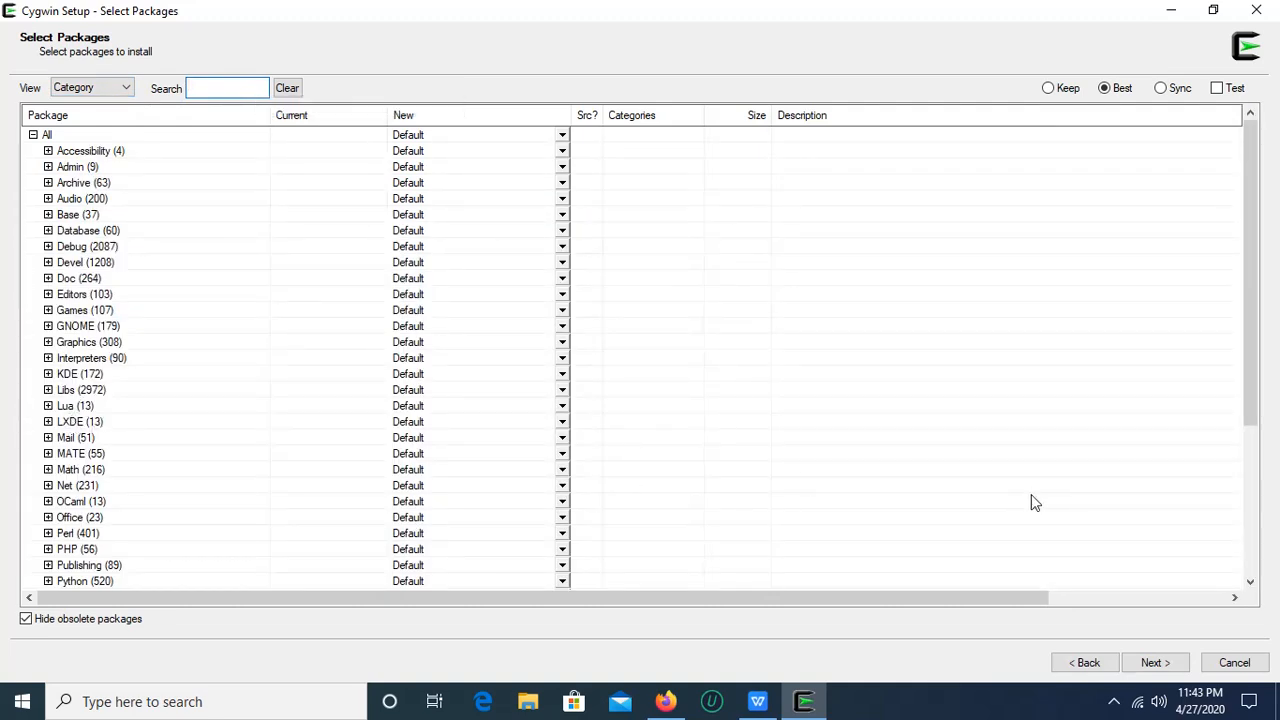
Step: Look through the full category list and expand the Editors category
left_click(1250, 581)
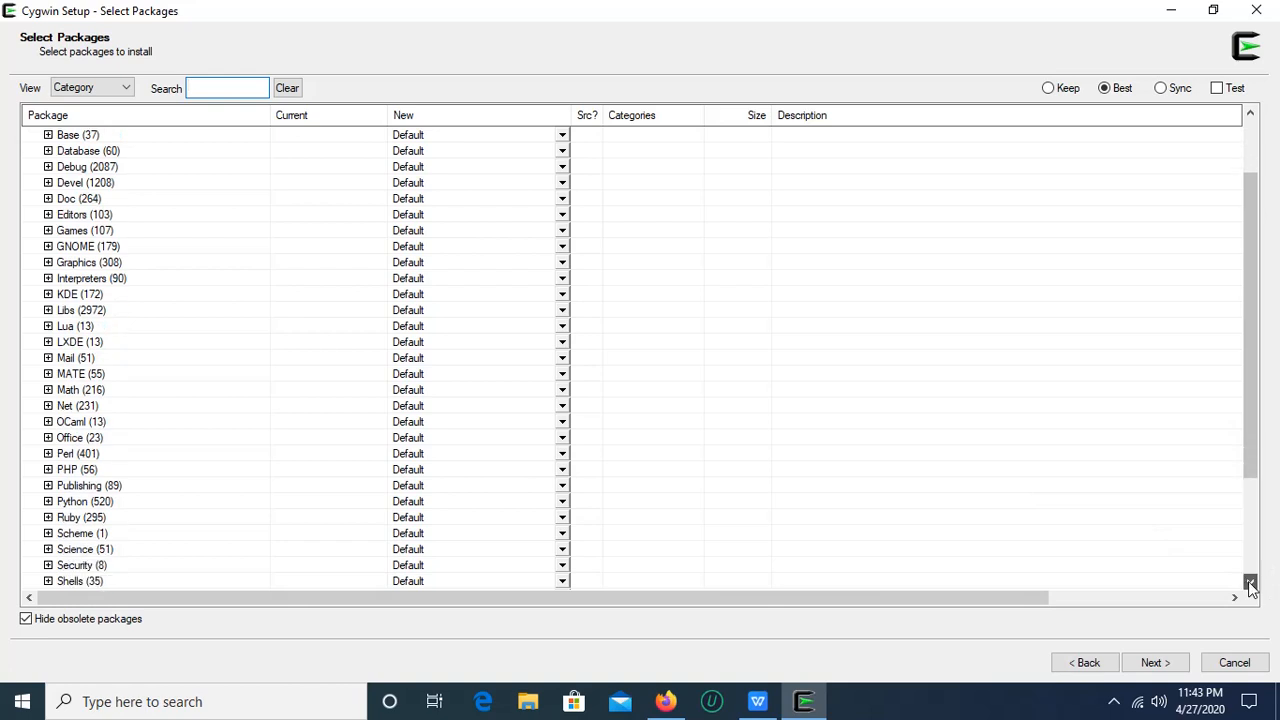
left_click(1250, 581)
left_click(1250, 581)
left_click(1250, 581)
left_click(1250, 581)
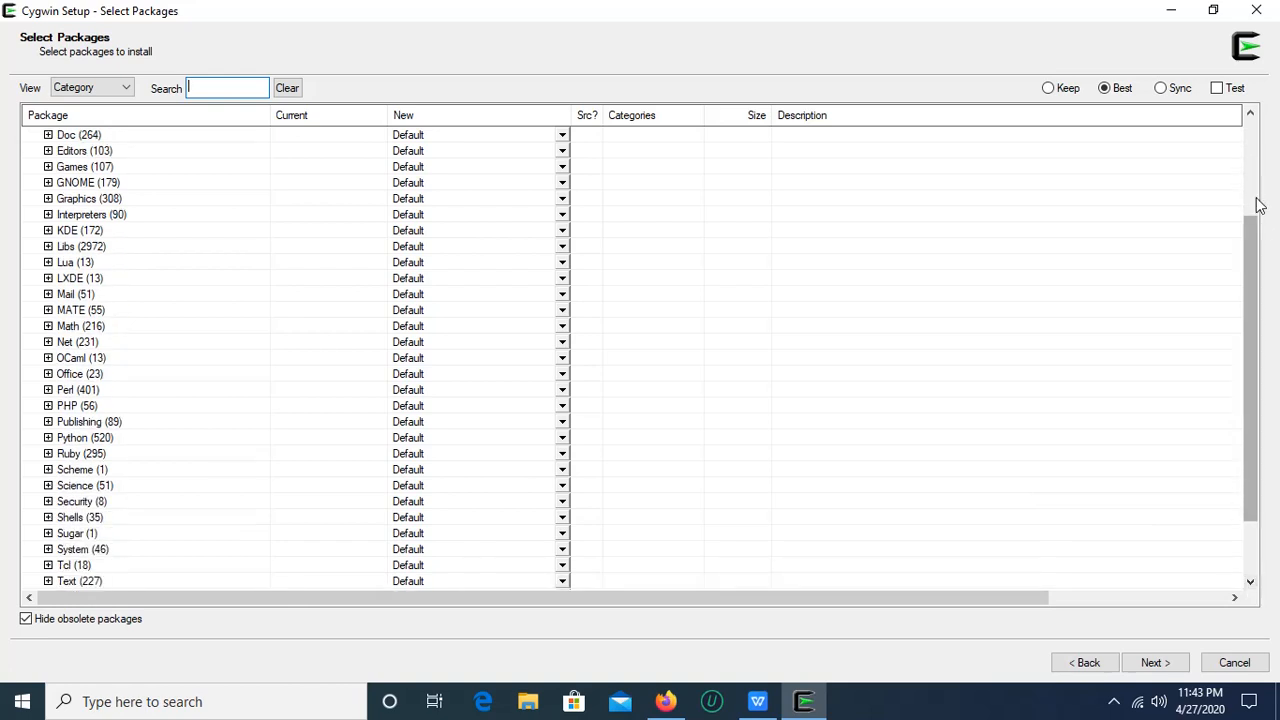
left_click(1250, 115)
left_click(1250, 115)
left_click(1250, 115)
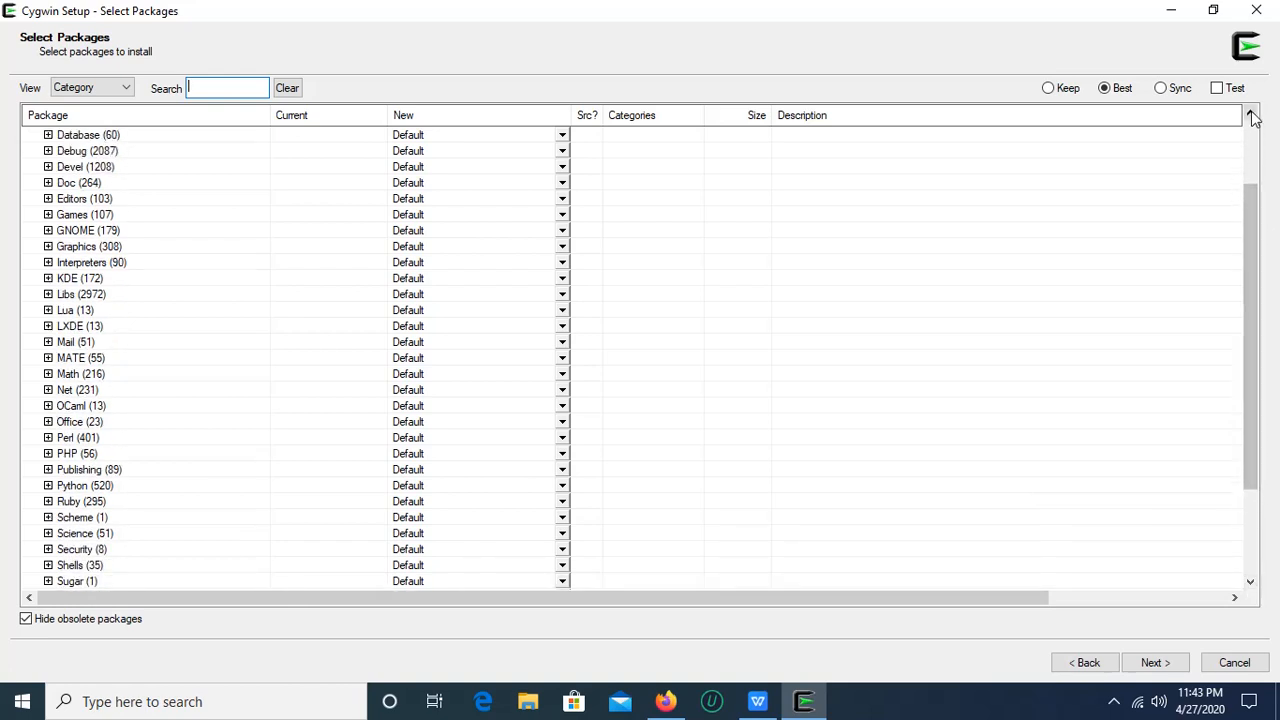
left_click(48, 198)
Step: Search the packages for nano and mark its source for installation
left_click(229, 91)
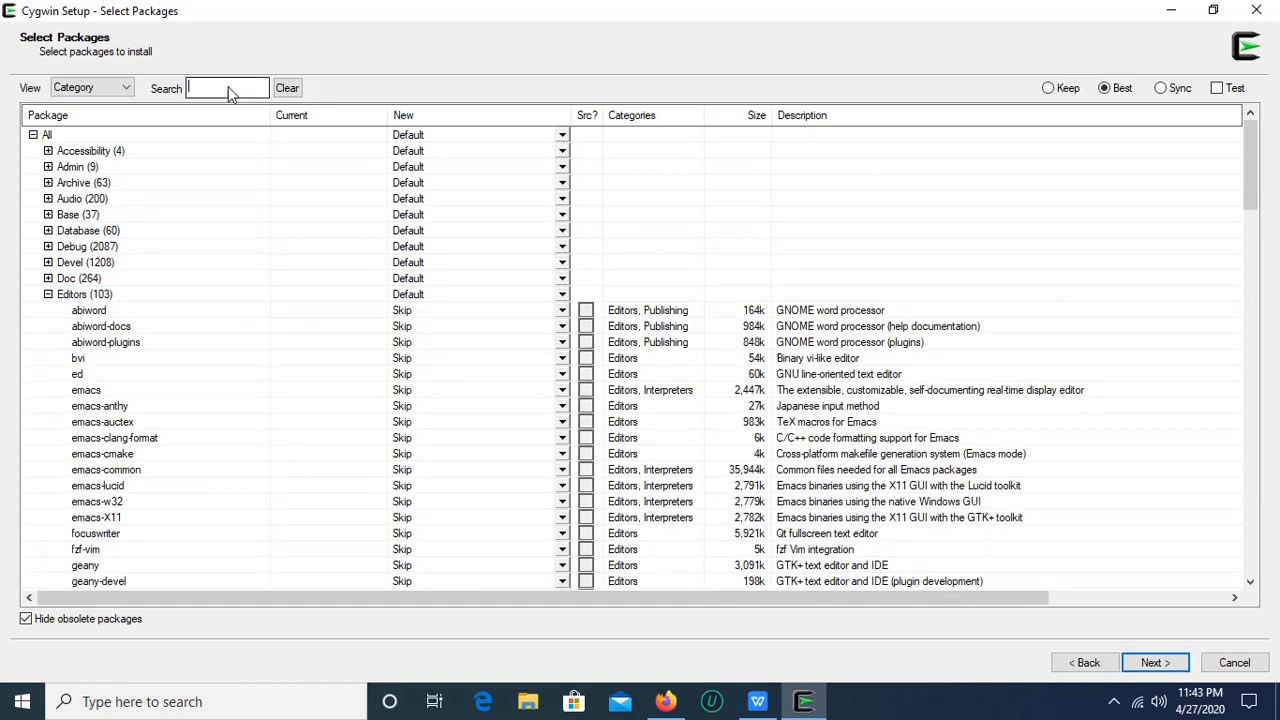
type("nano")
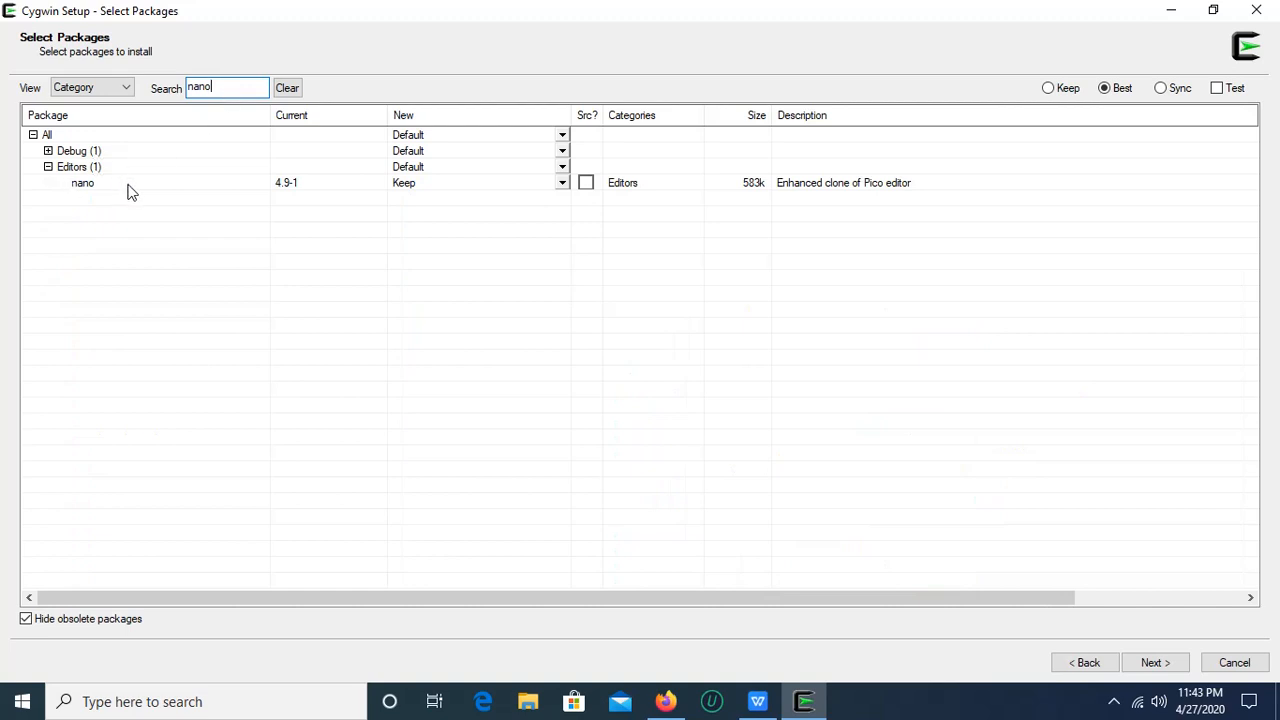
left_click(586, 184)
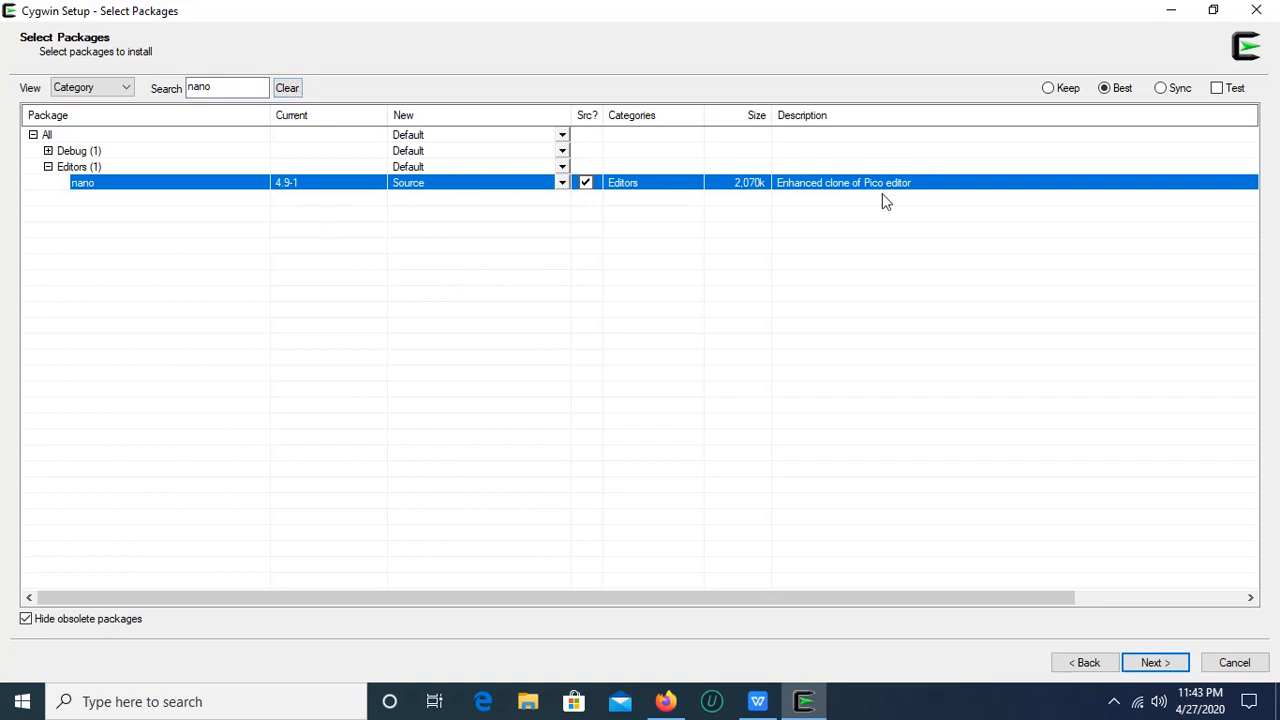
Step: Confirm the package changes to start the download, and abort it by exiting the setup
left_click(1155, 663)
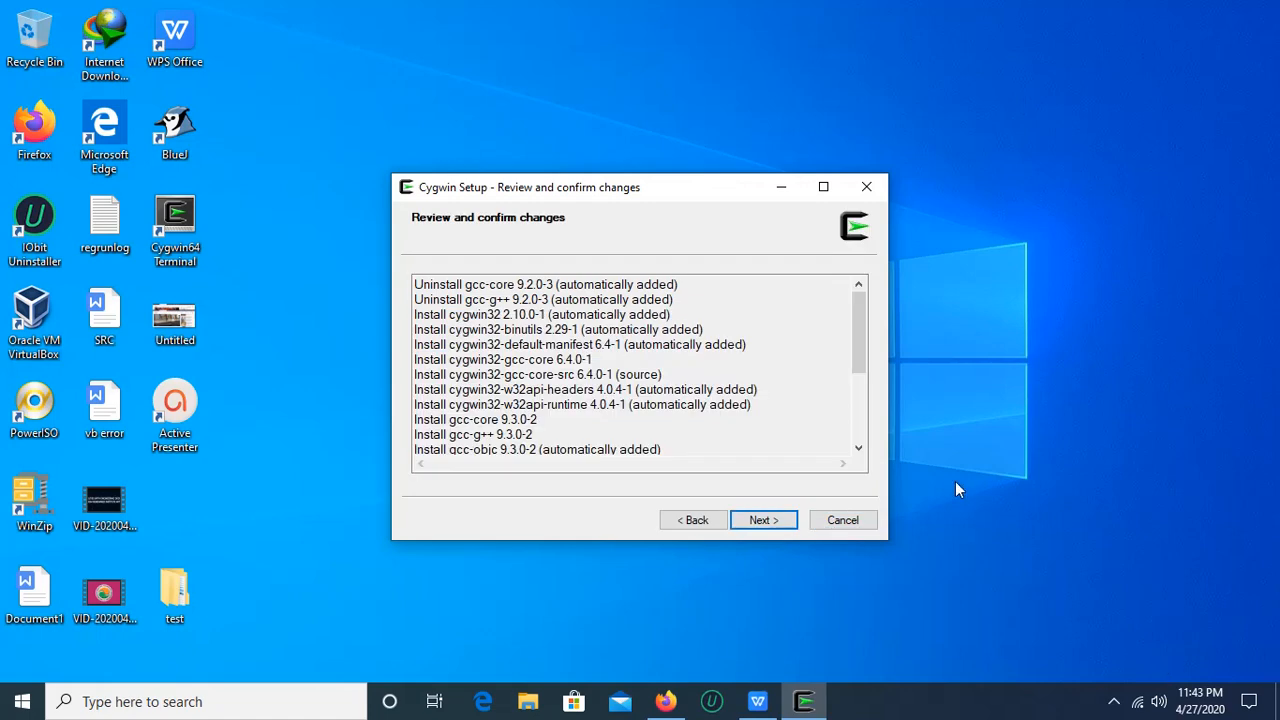
left_click(765, 521)
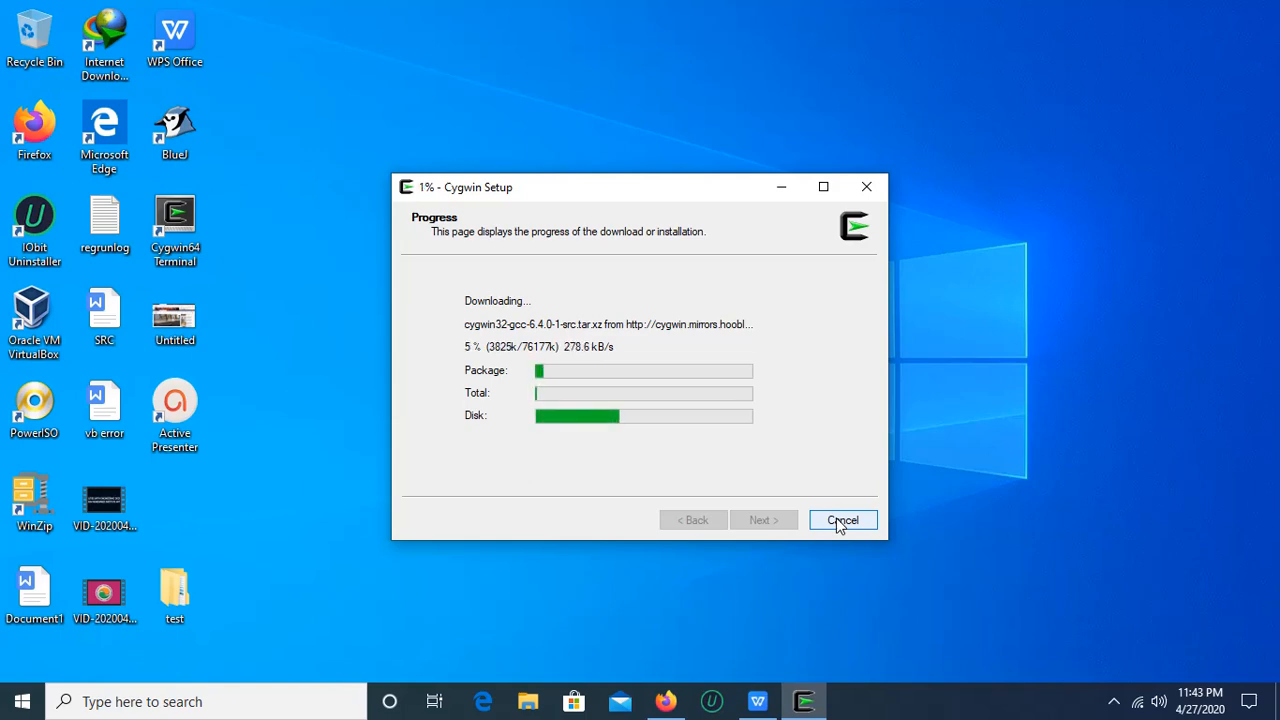
left_click(840, 522)
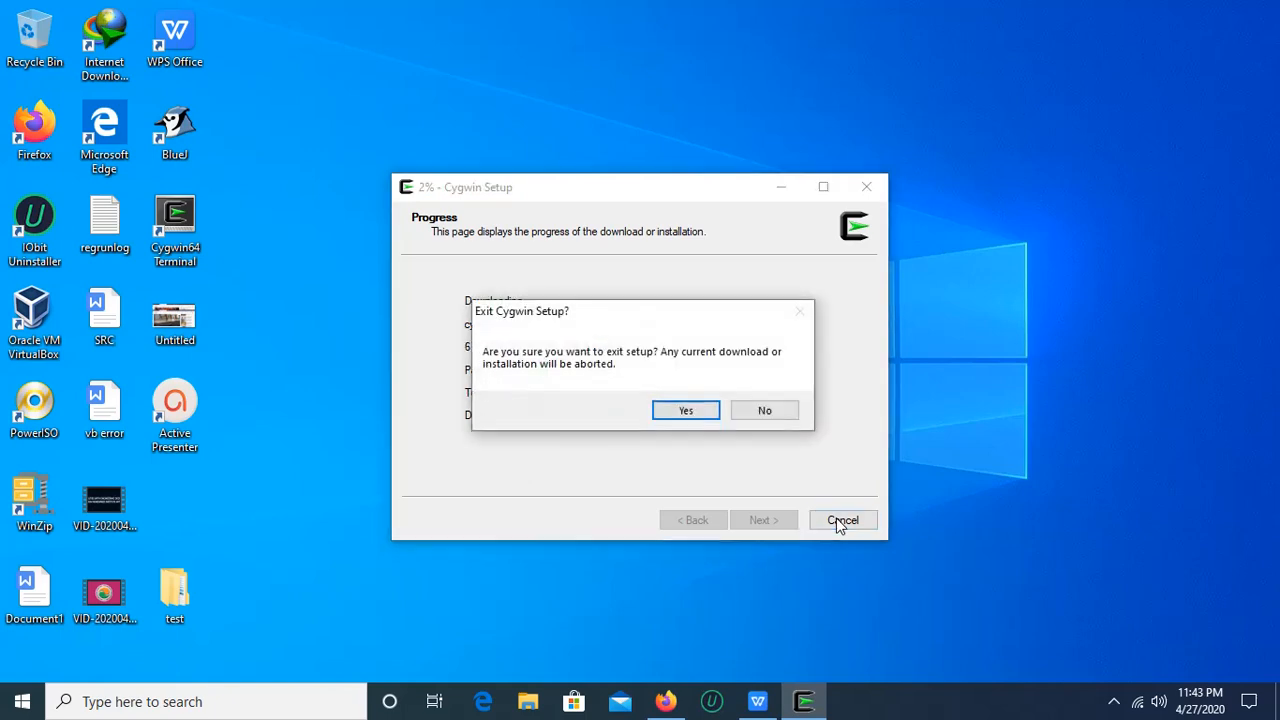
left_click(693, 414)
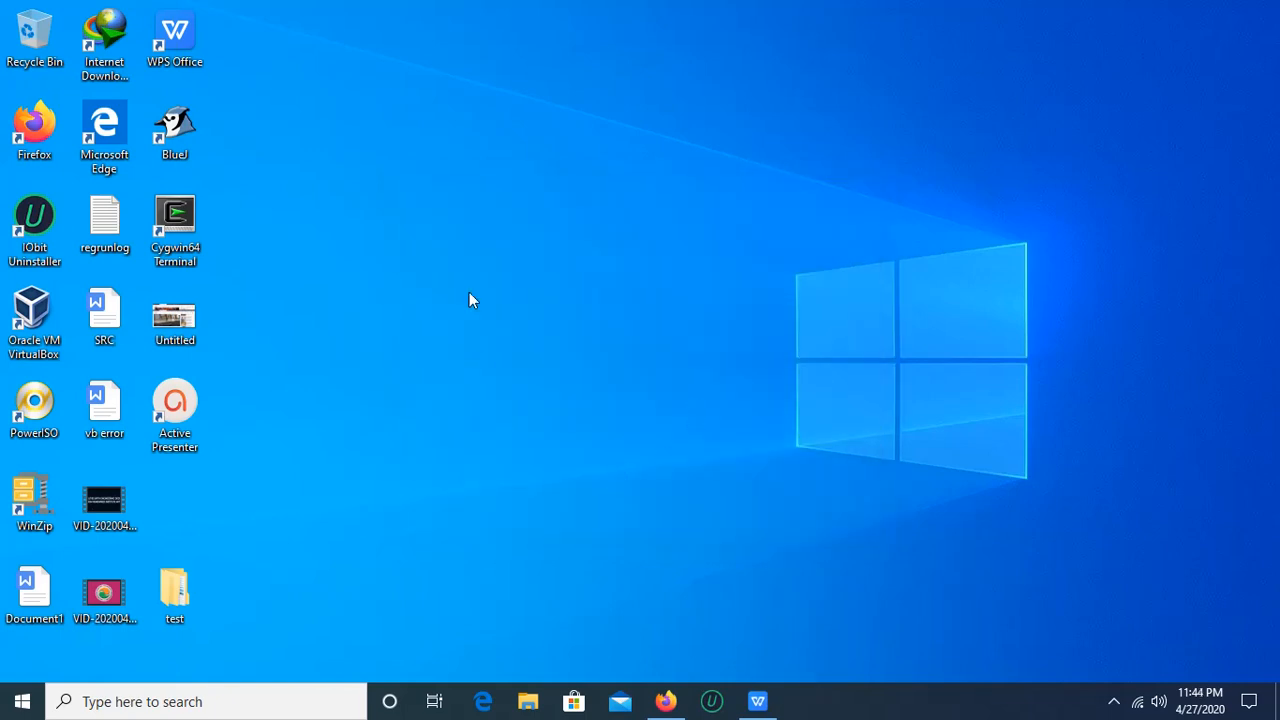
Step: Open a maximized Cygwin64 Terminal and list the home directory's contents with ls
double_click(180, 234)
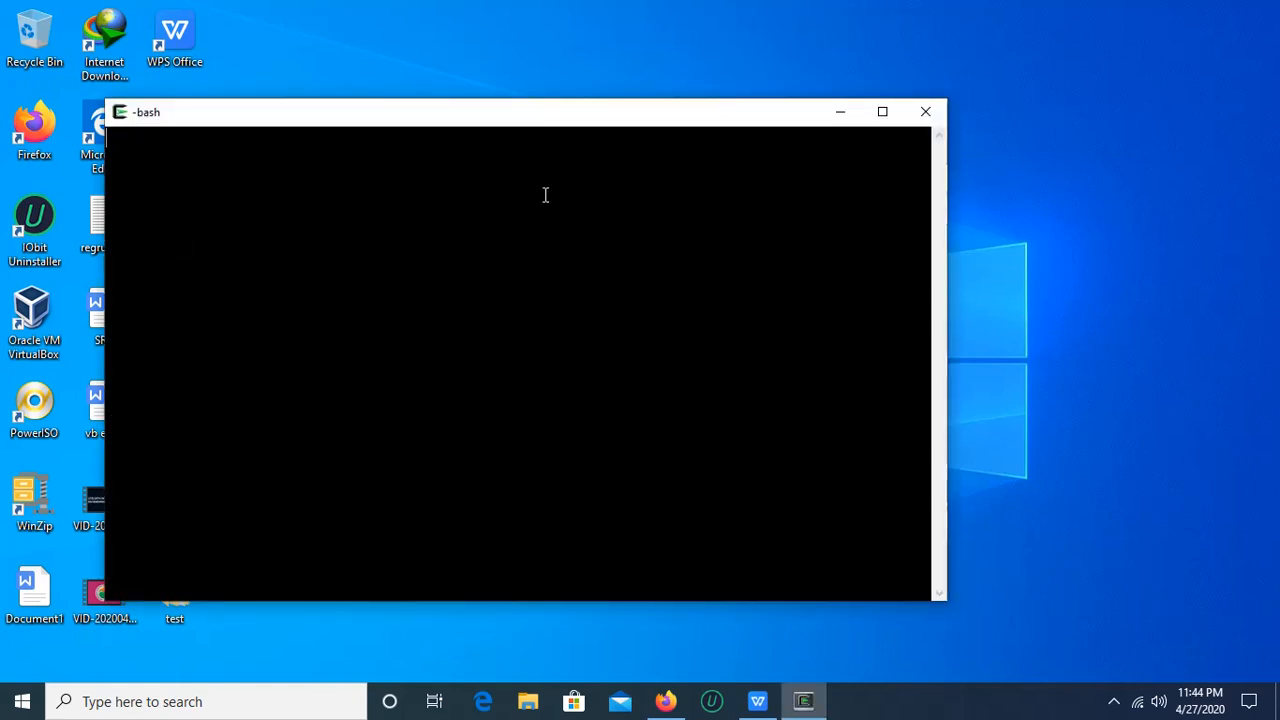
left_click(883, 111)
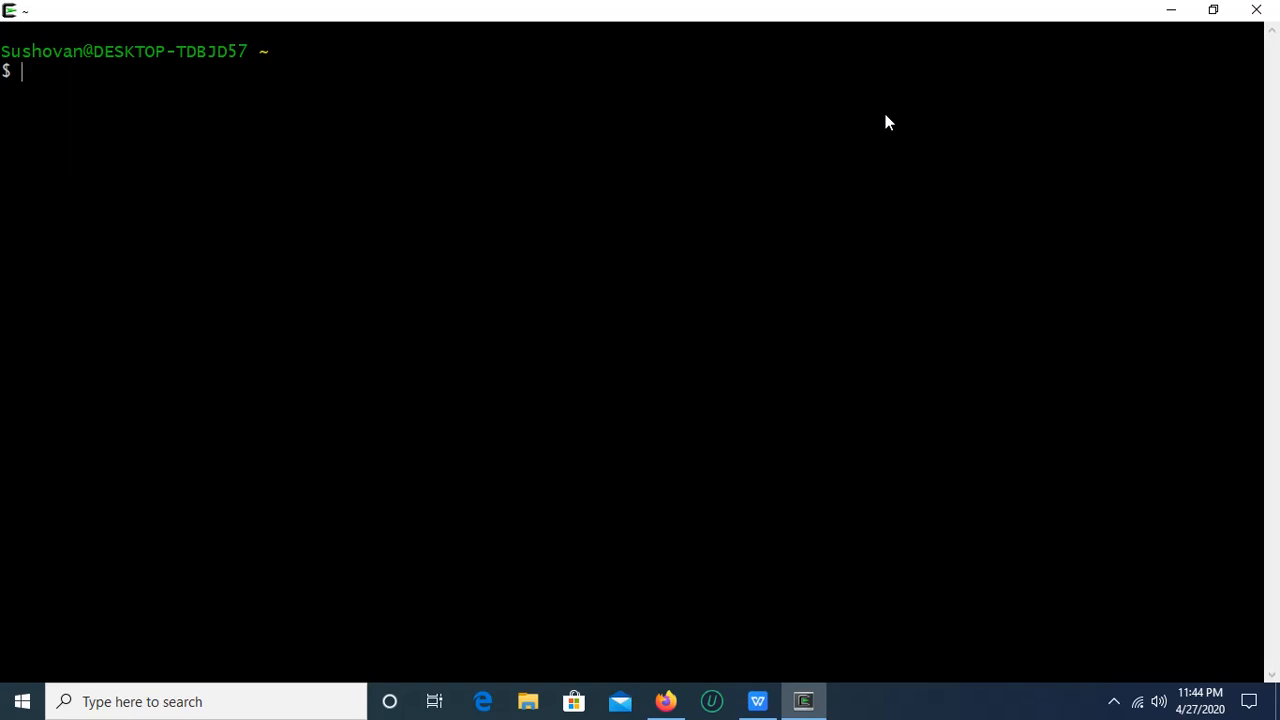
type("ls")
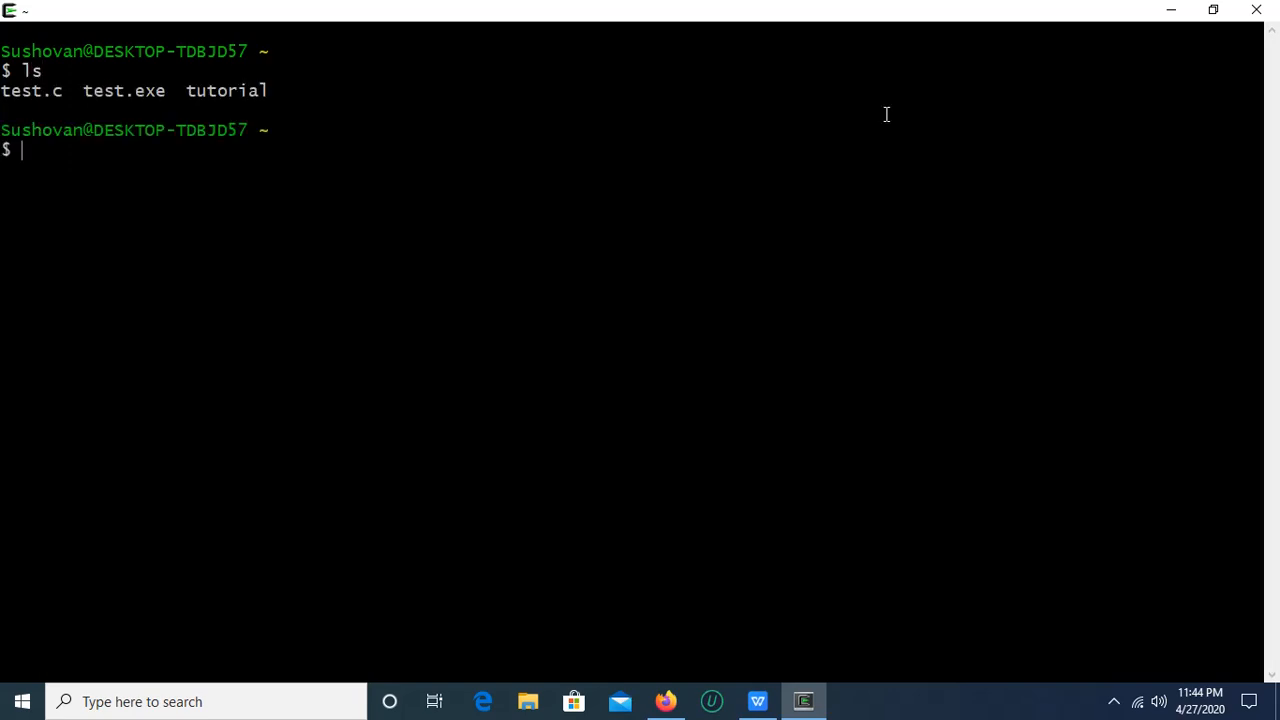
Step: Change into the tutorial directory and its C subdirectory
type("cd tuto*")
key("Return")
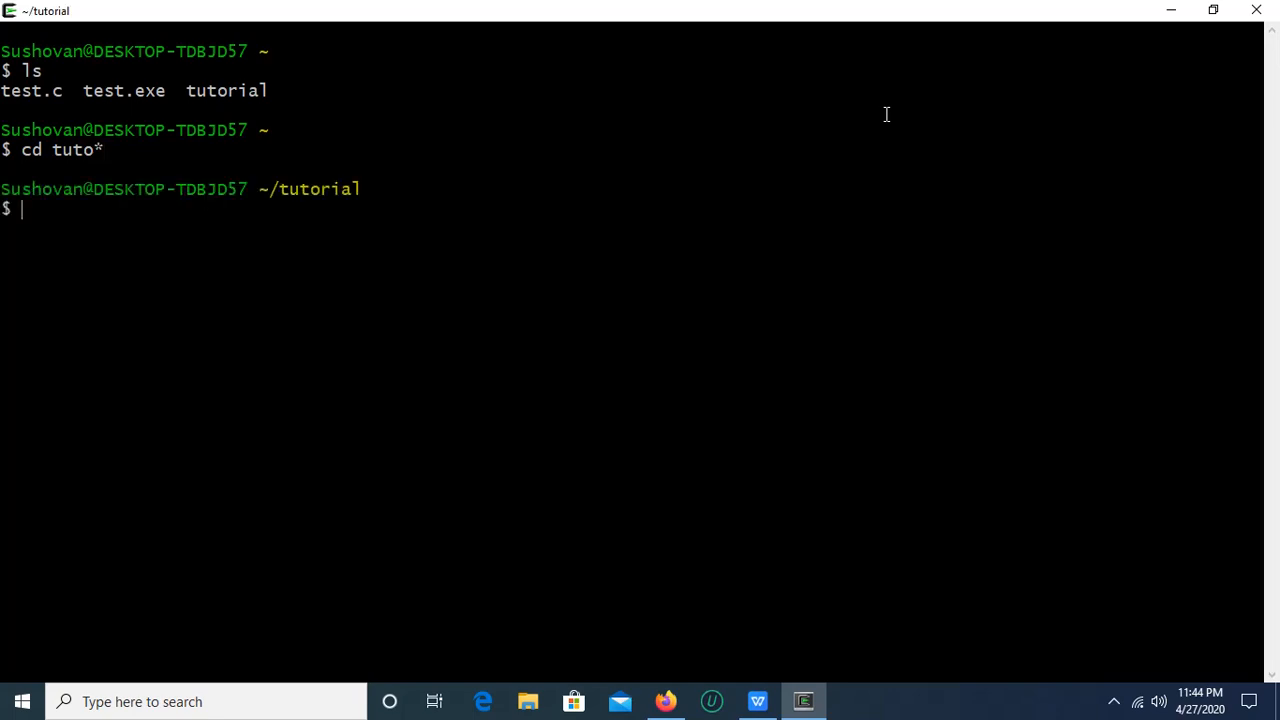
type("cd C")
key("Return")
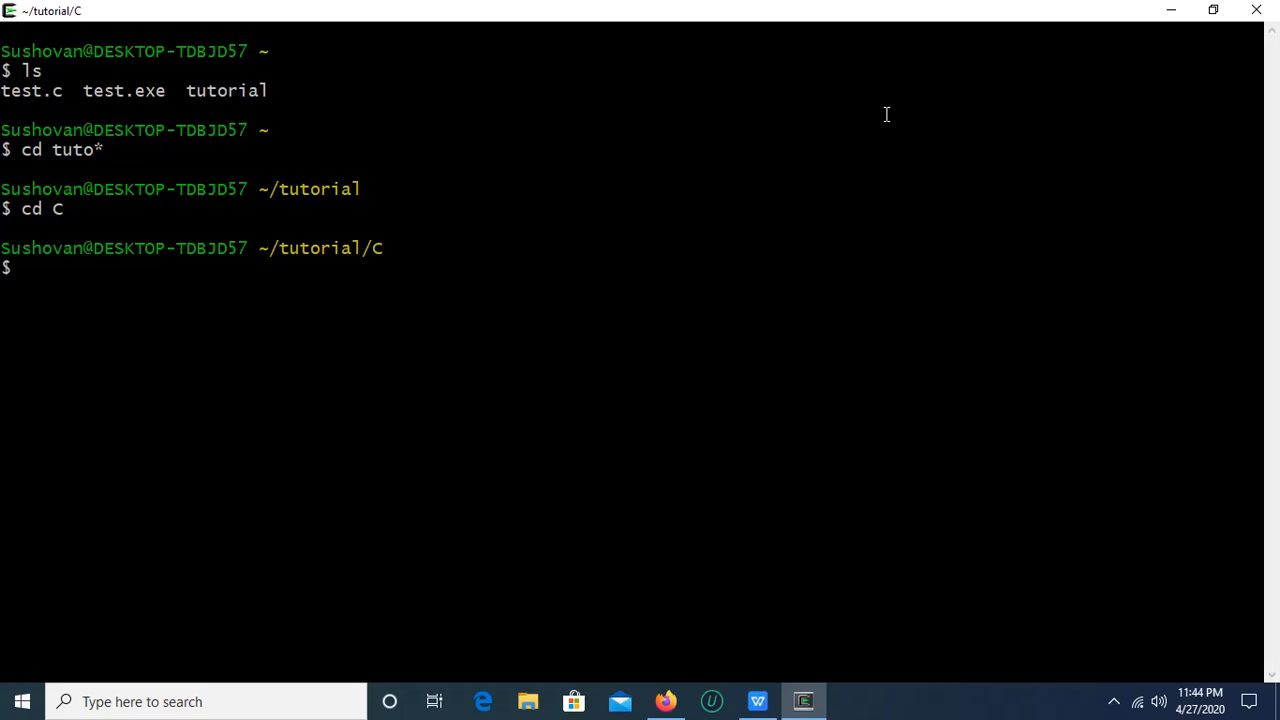
Step: Create check.c in nano with #include<stdio.h> as its first line
type("nano check.c")
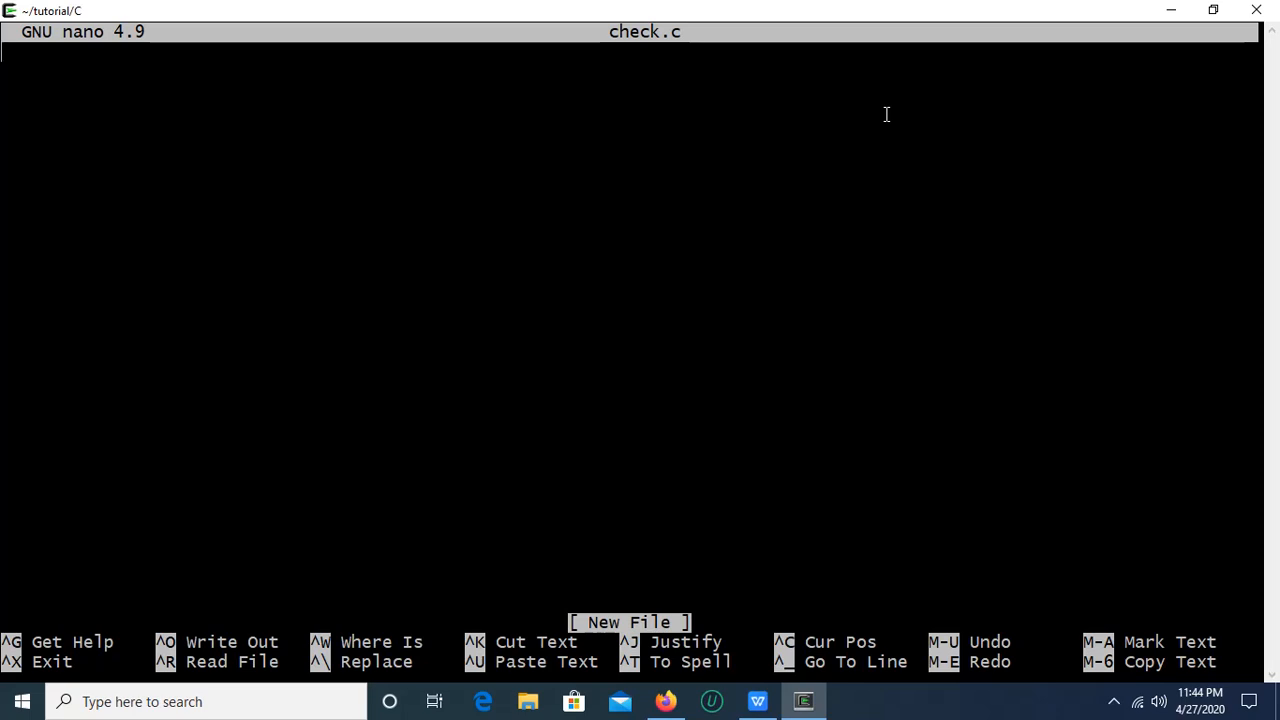
type("#")
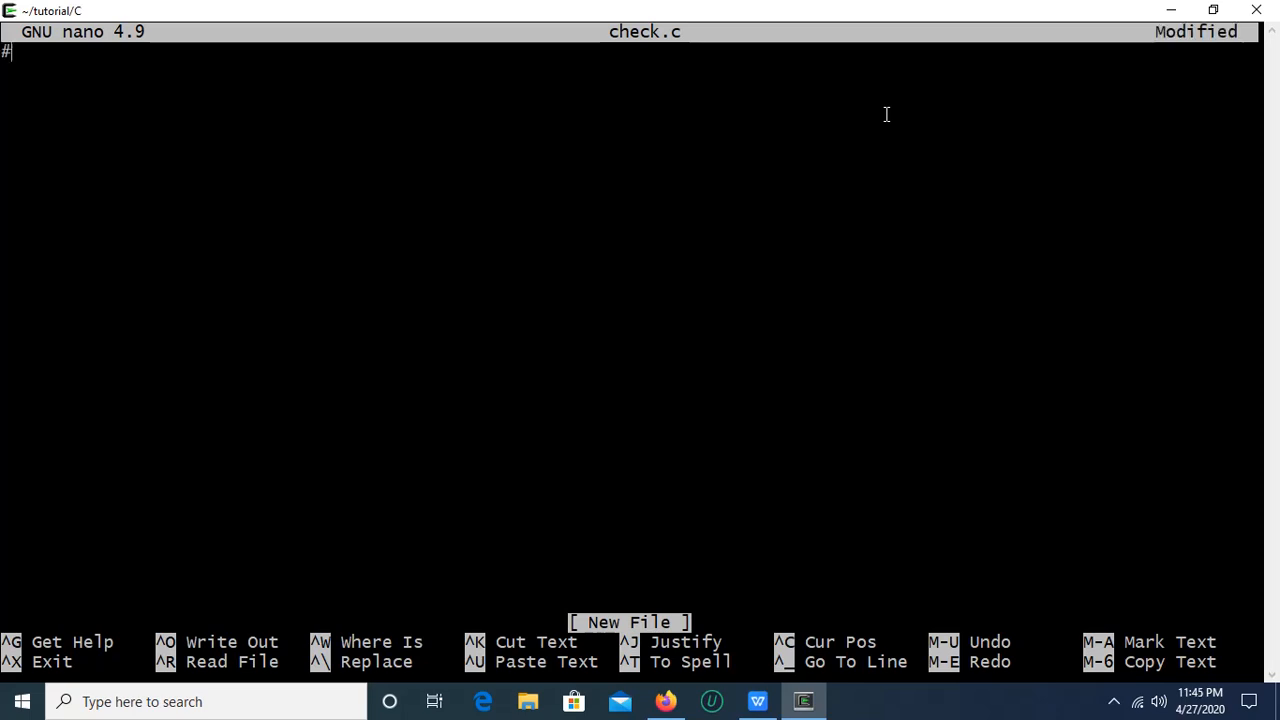
type("include<stdio,h>")
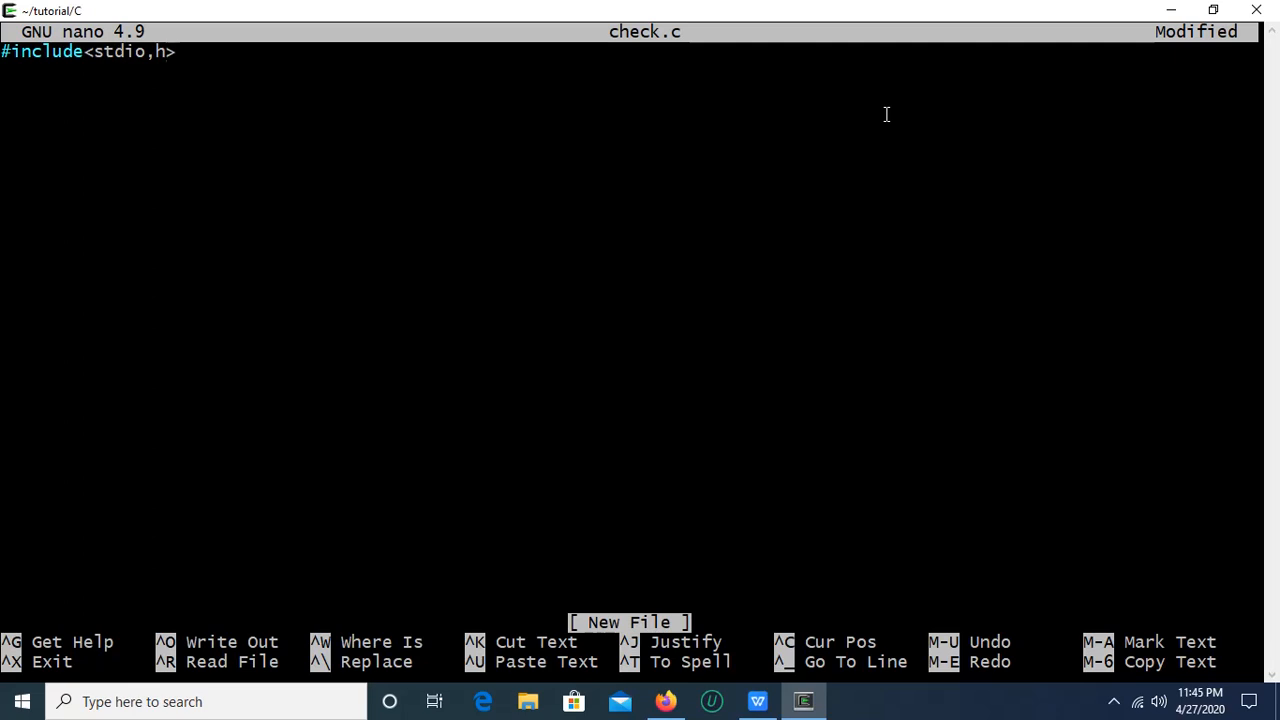
key("BackSpace")
key("BackSpace")
key("BackSpace")
type(".h>")
key("Return")
Step: Write a void main() function in check.c containing printf("Hello"); between braces on separate lines
type("vo")
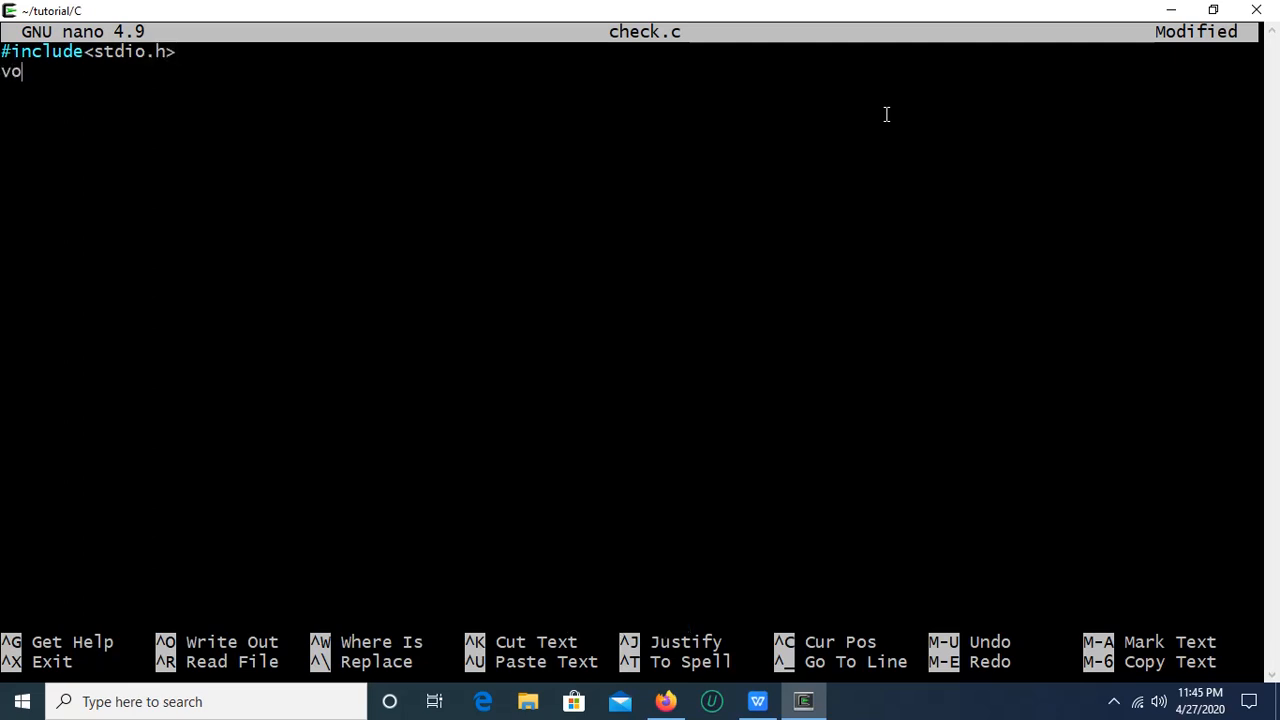
type("id main(")
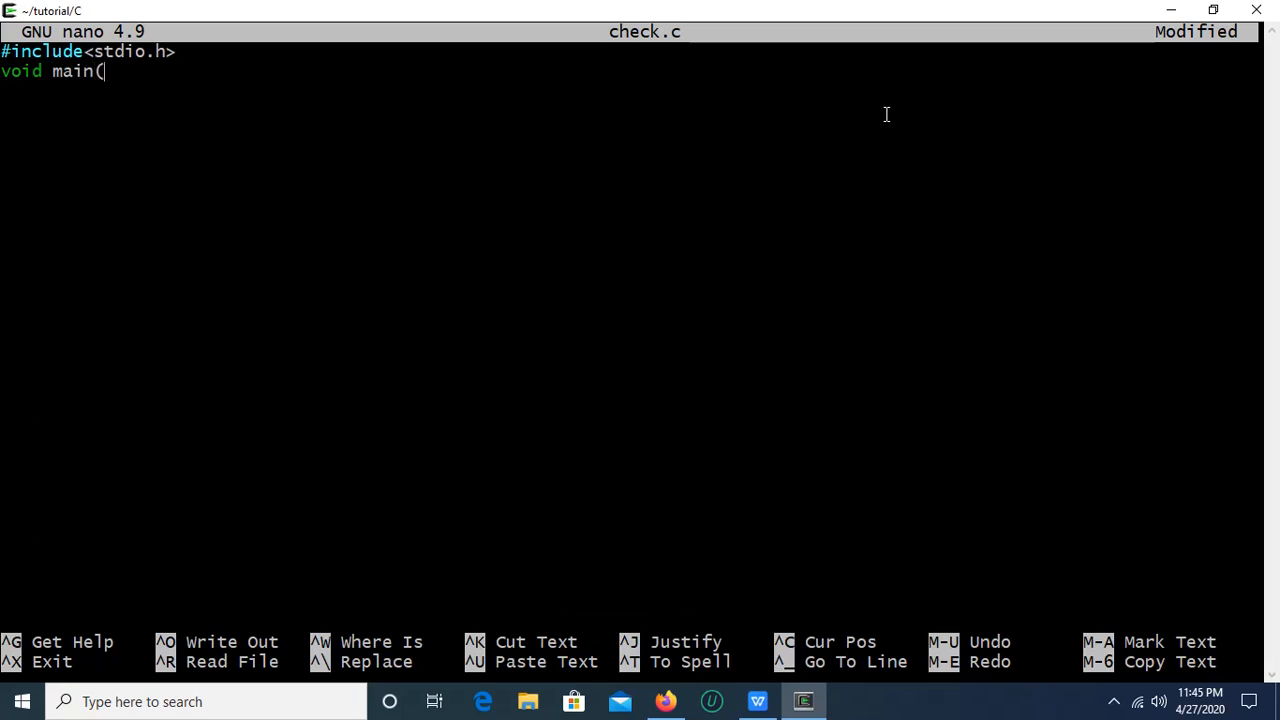
type(") {")
key("Return")
type("printf(\"He")
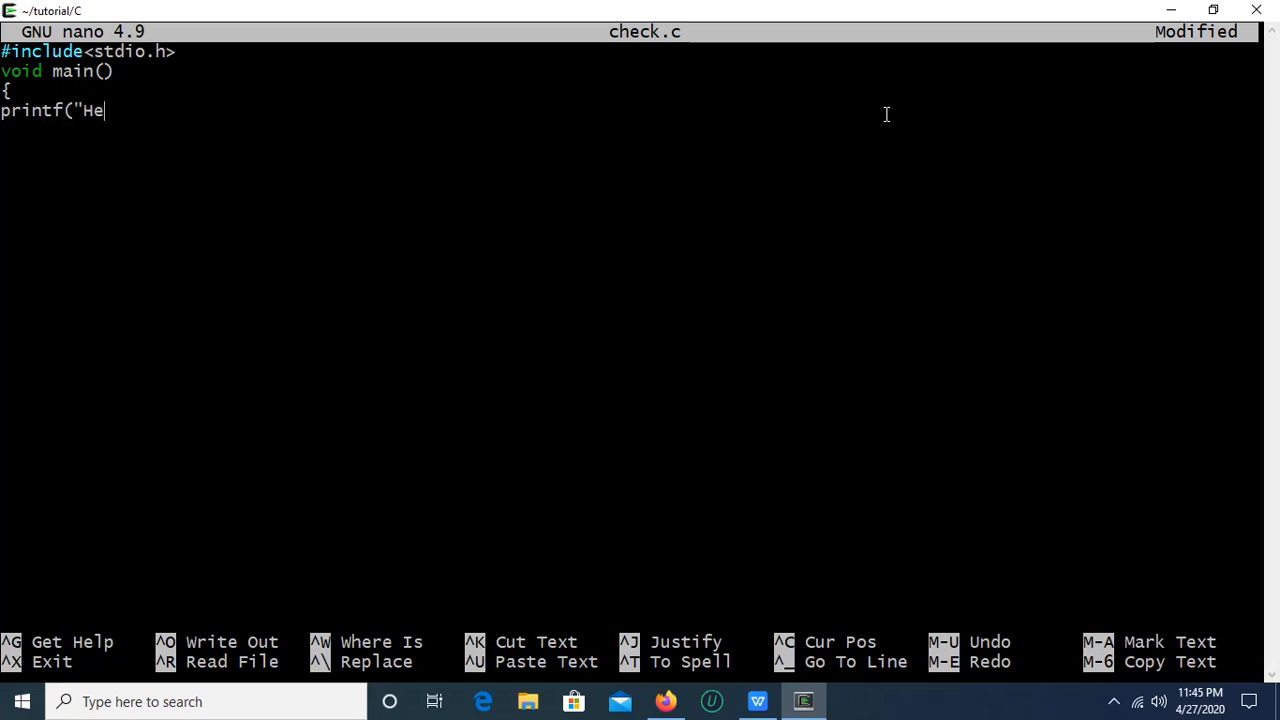
type("llo\");")
key("Return")
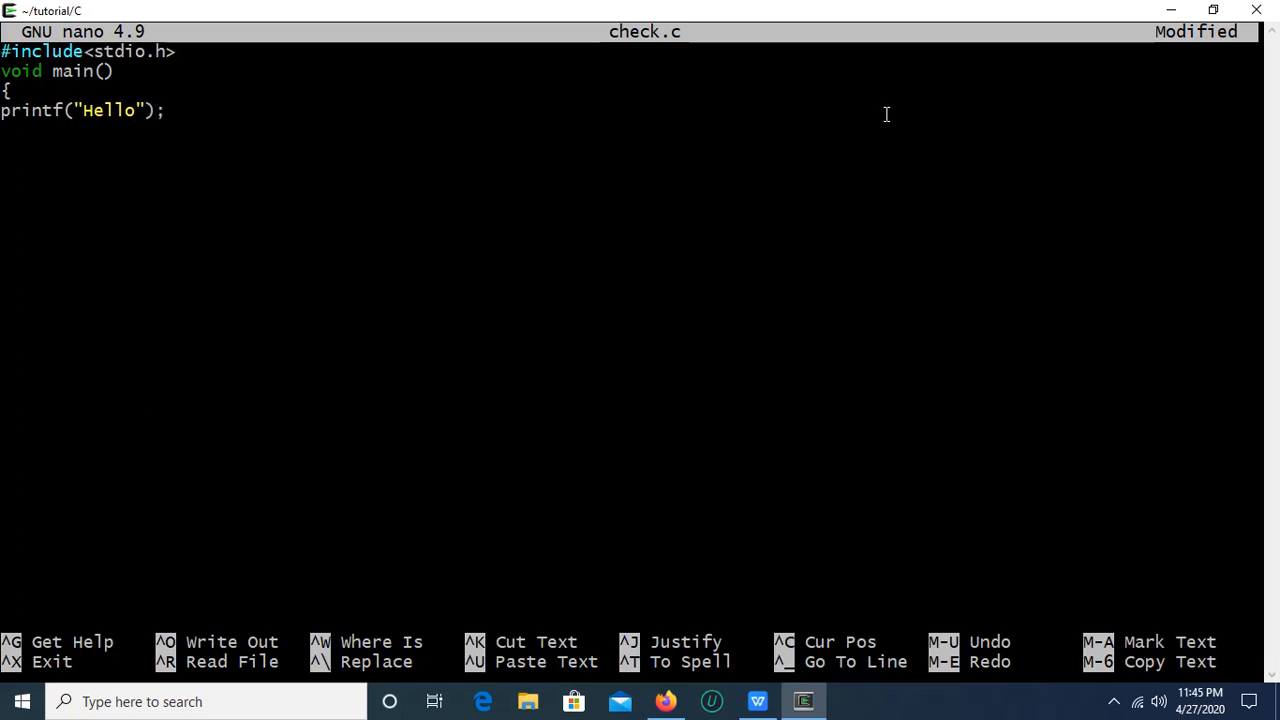
type("}")
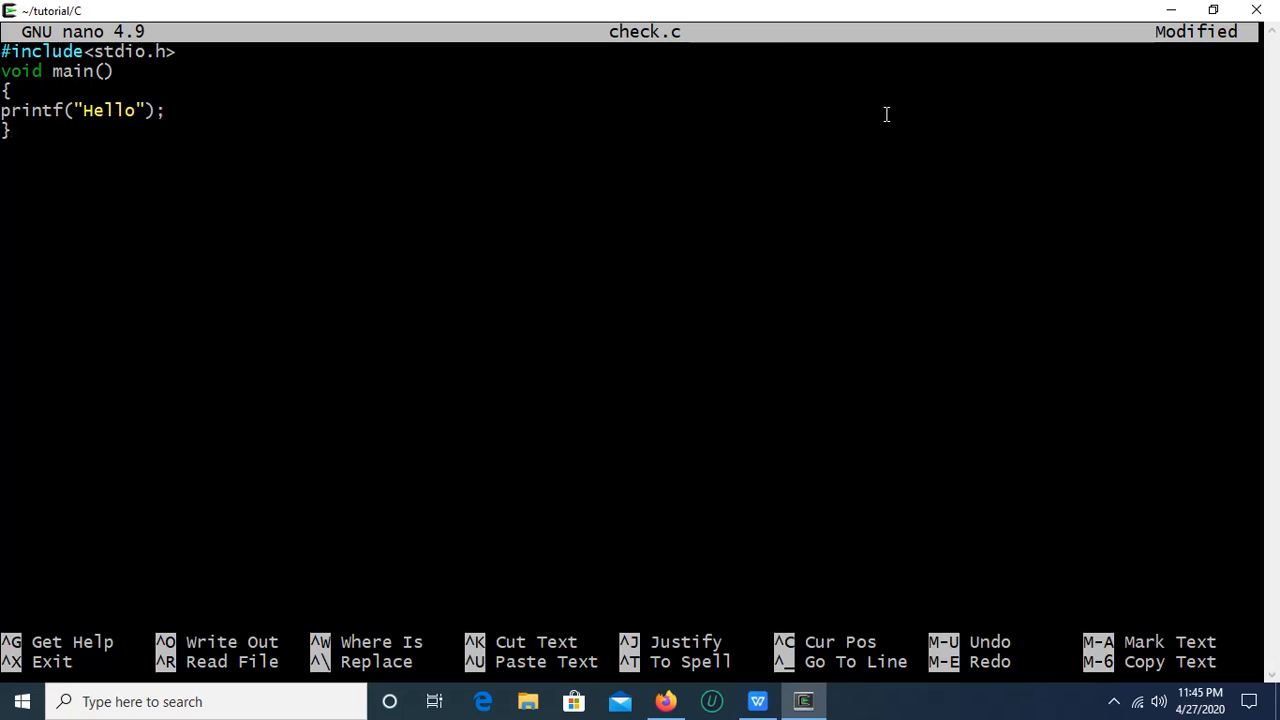
Step: Save the program under the name check.c and exit nano
key("ctrl+o")
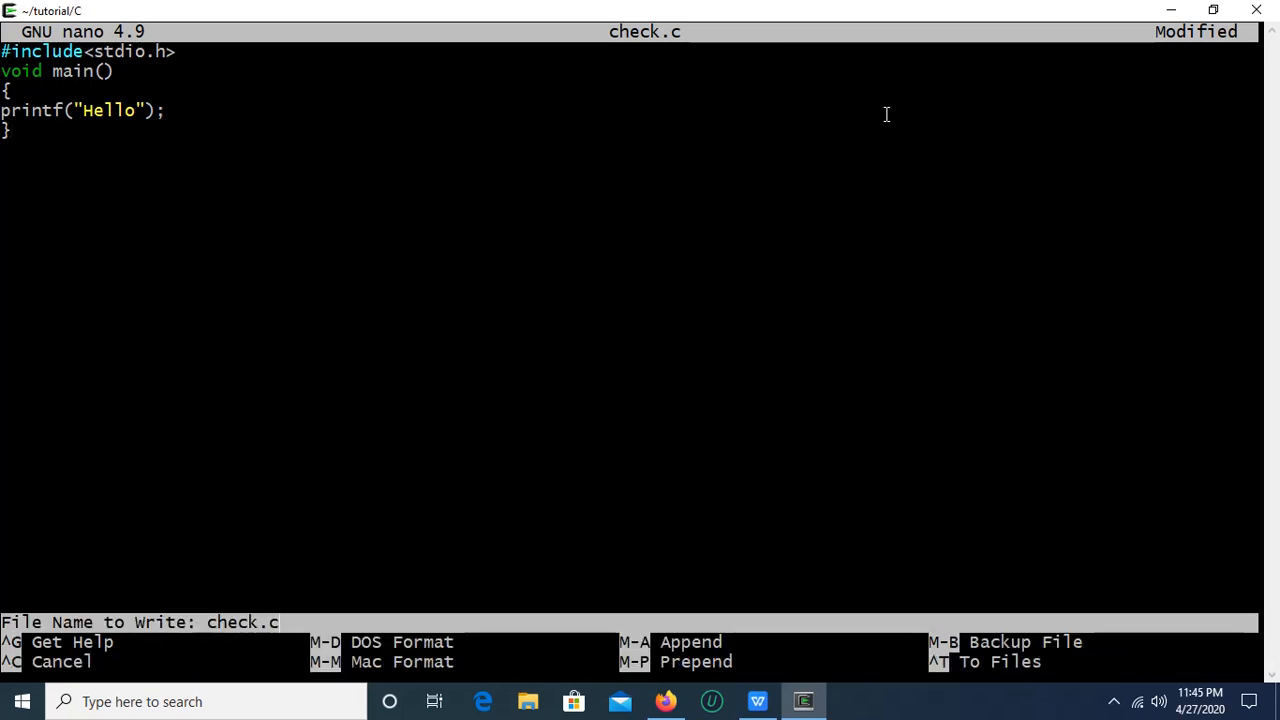
key("Return")
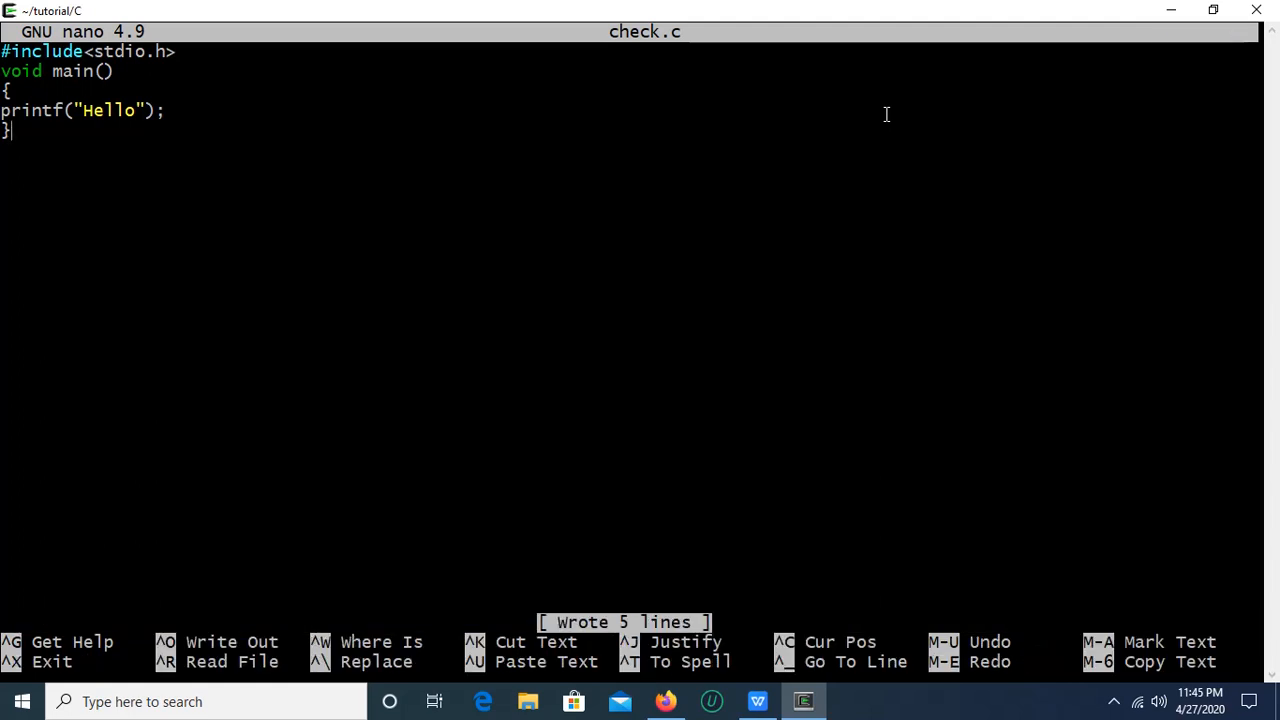
key("ctrl+x")
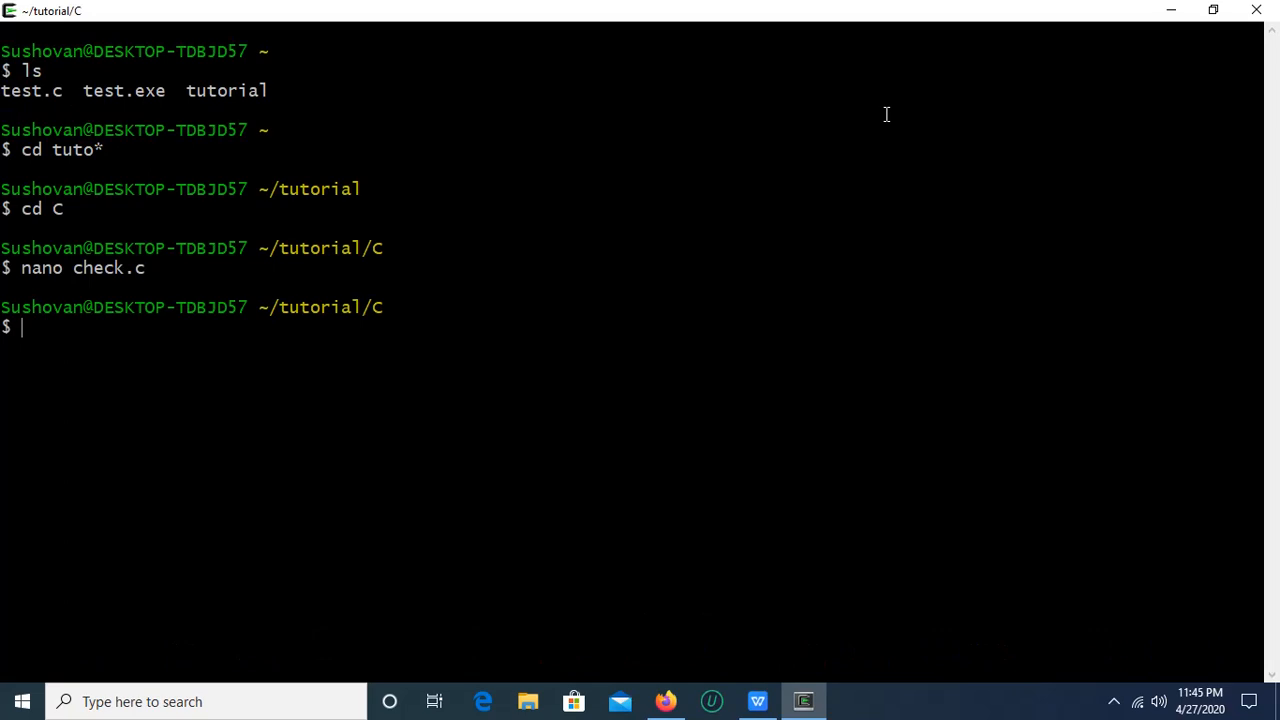
Step: Try to compile check.c with the command gcc check.c- o check
type("gcc check.c")
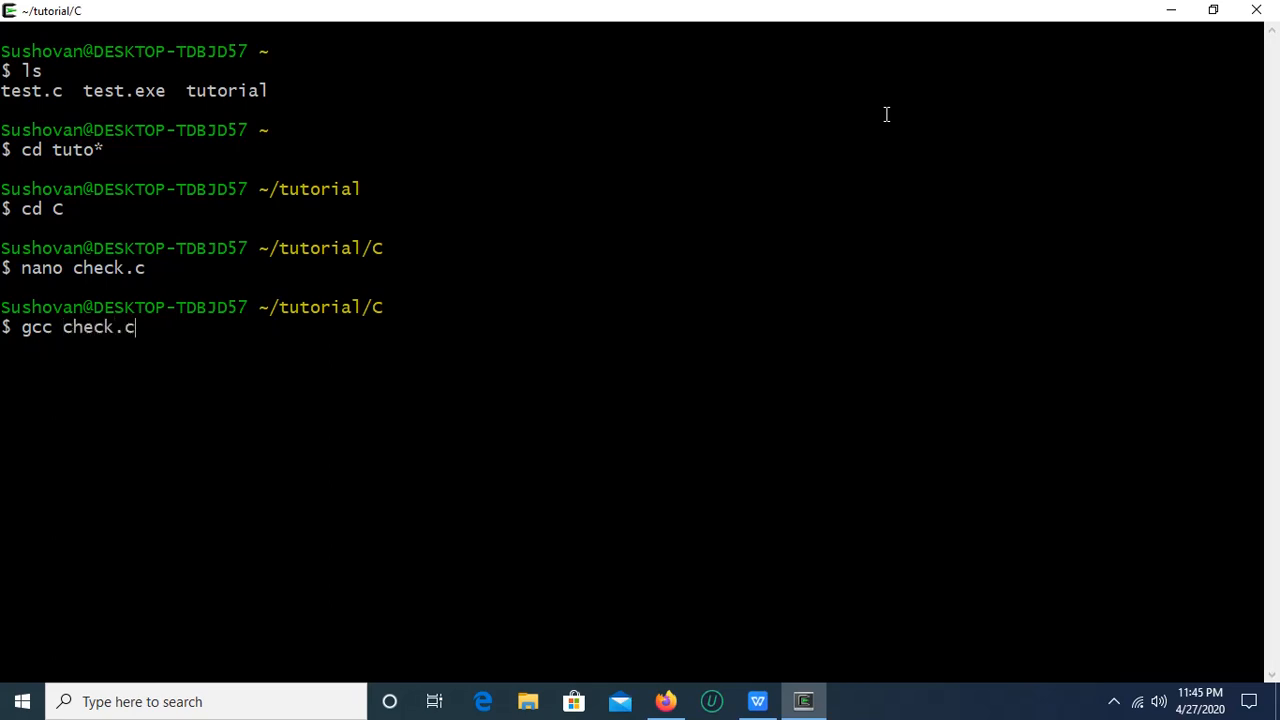
type("- 0")
key("BackSpace")
type("o check")
key("Return")
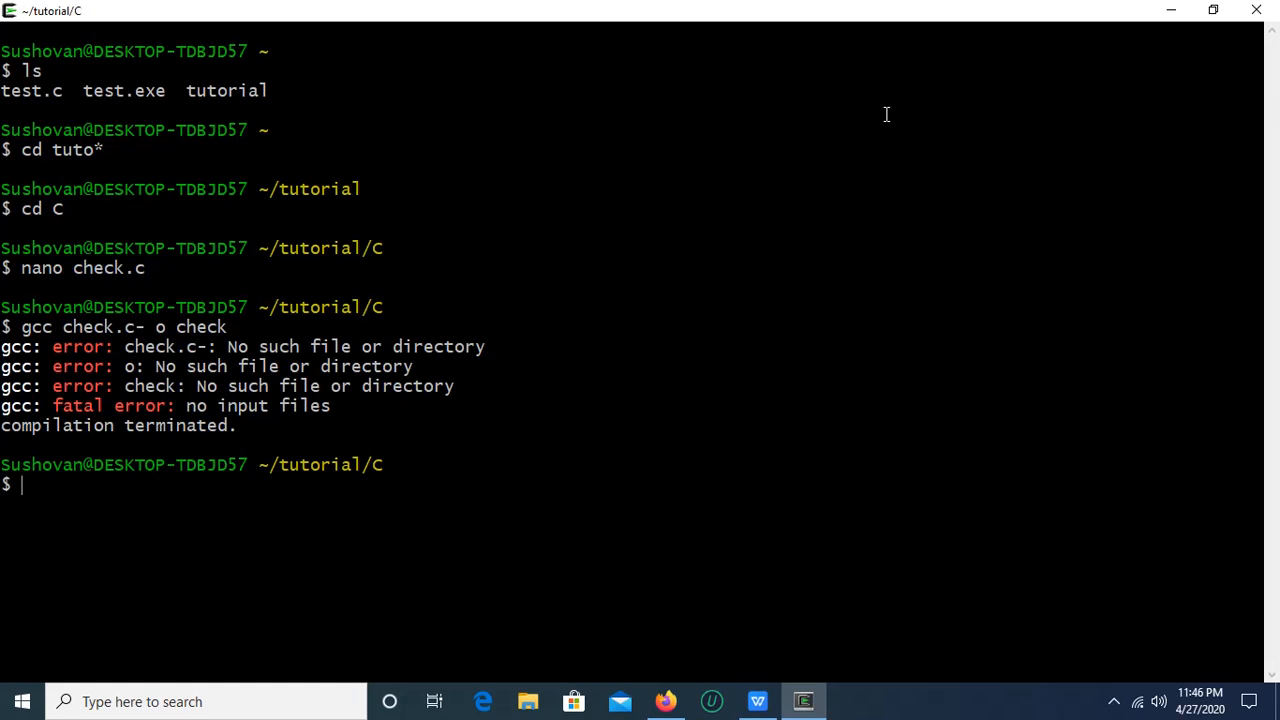
Step: Correct the previous compile command to gcc check.c -o check and run it
key("Up")
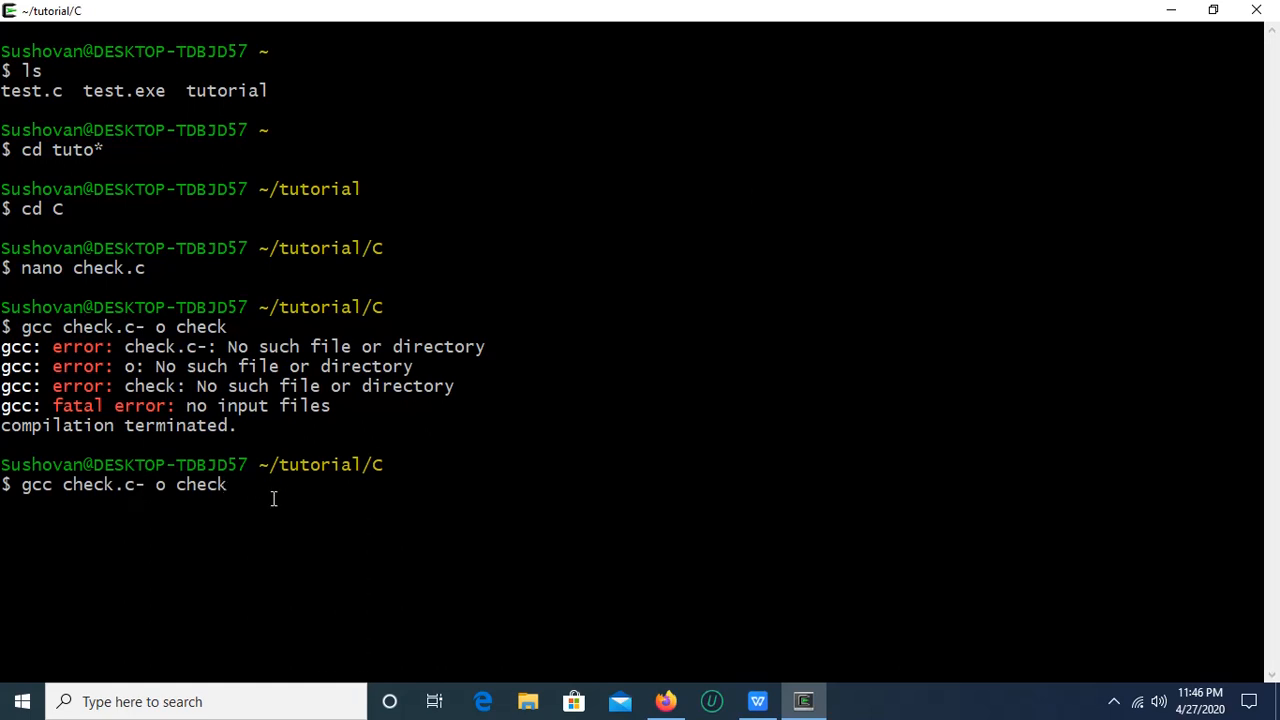
key("Left")
key("Left")
key("Left")
key("Left")
key("BackSpace")
key("BackSpace")
type("-")
key("Right")
key("Right")
key("Right")
key("Right")
key("Right")
key("Right")
key("Right")
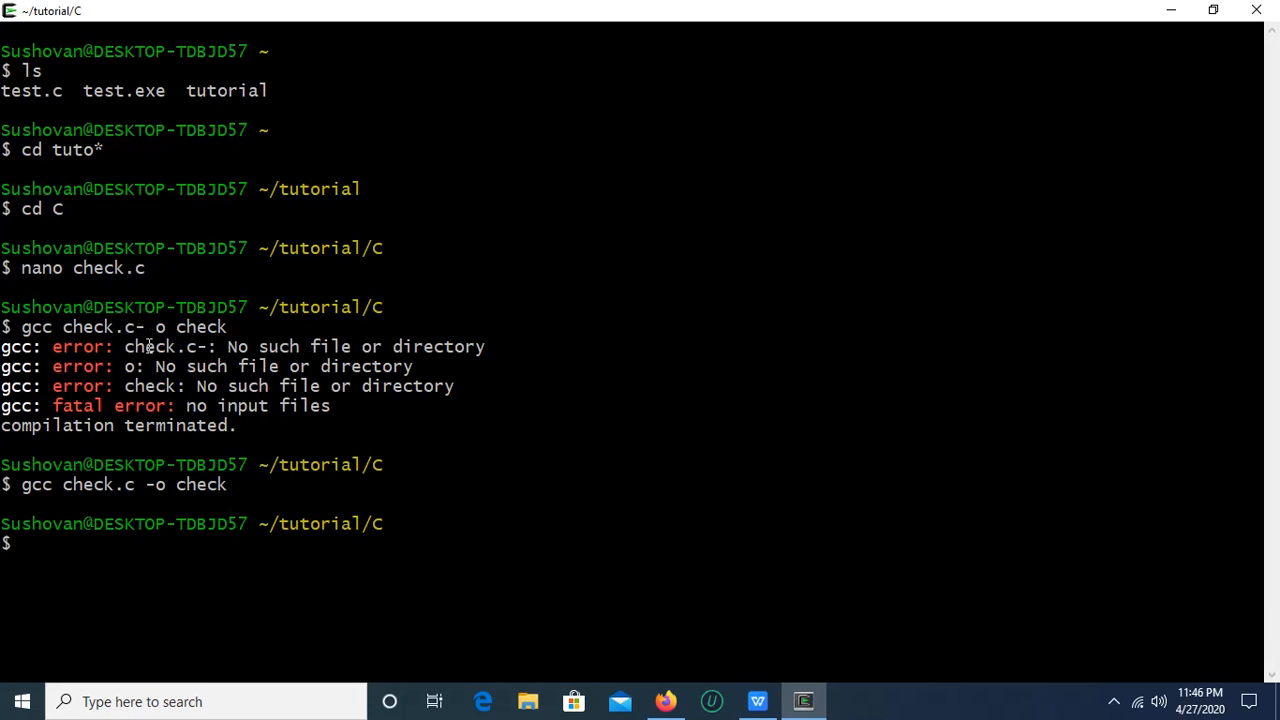
Step: Run the compiled program with ./check and list the files in the current directory with ls
type("./check")
key("Return")
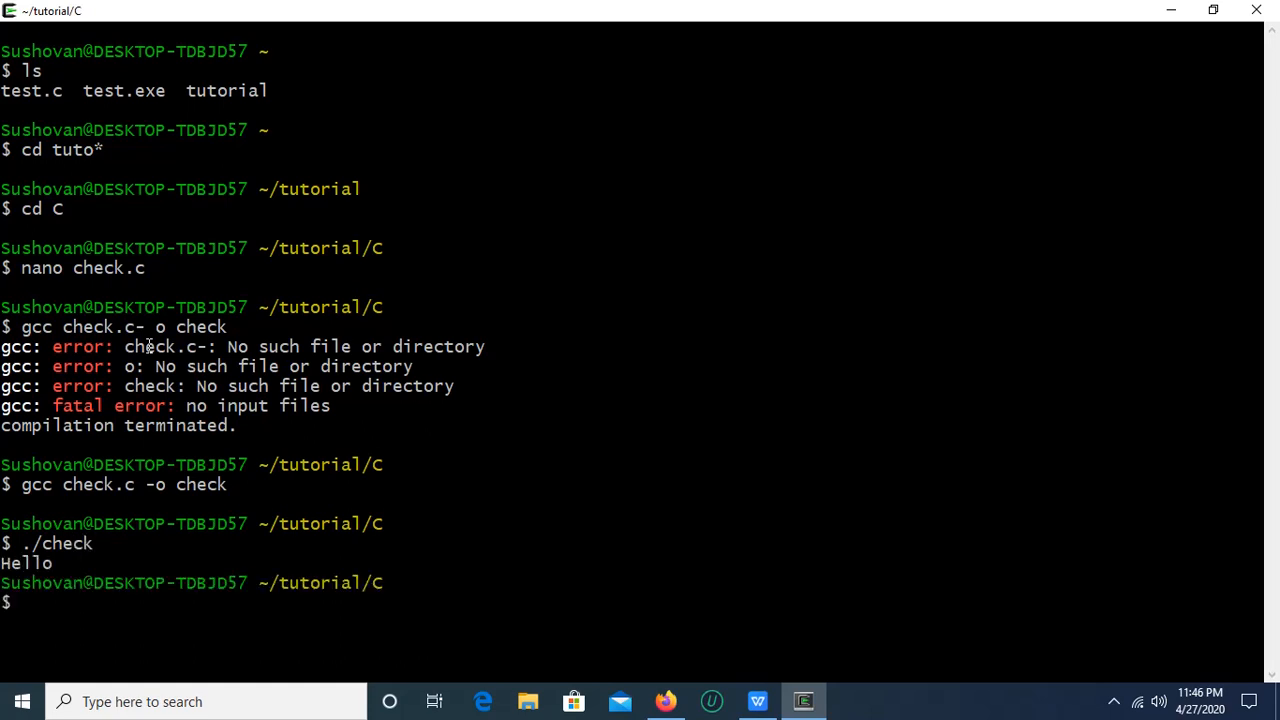
triple_click(60, 563)
left_click(60, 563)
type("ls")
key("Return")
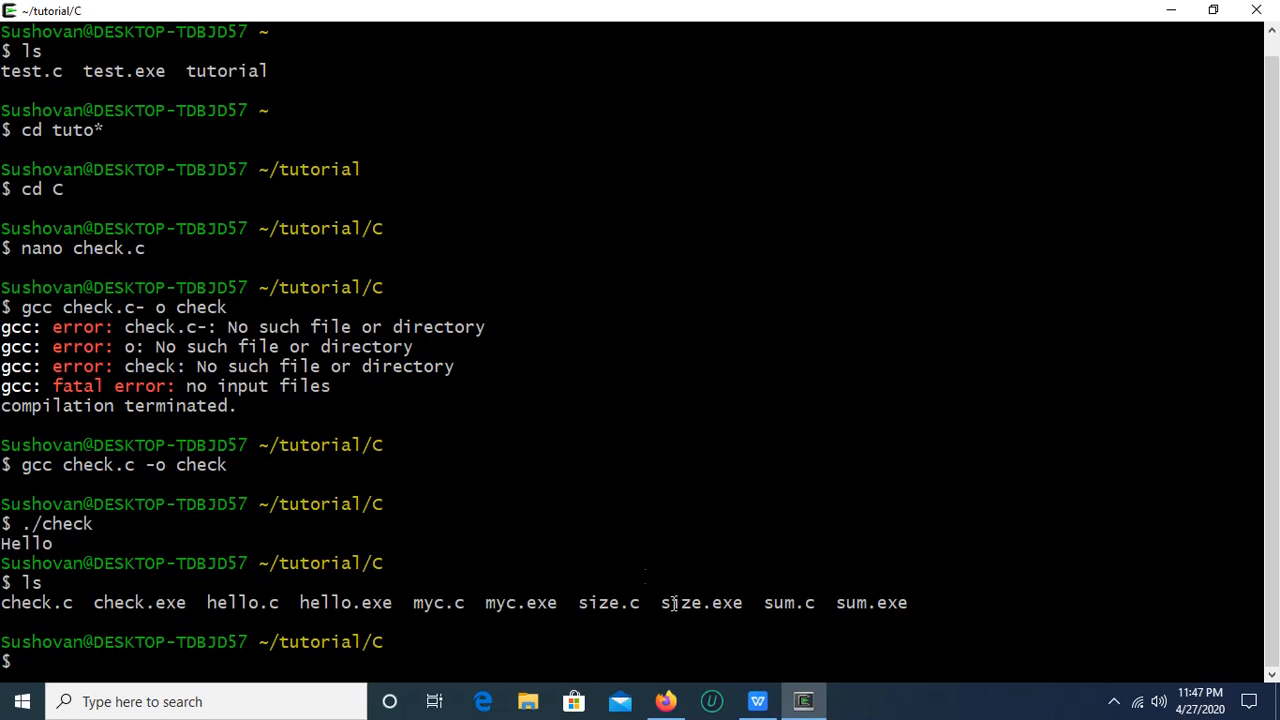
Step: Switch to the WPS Office agenda document and write list item 3 as "Also select package cygwin32 gcc- C++"
left_click(760, 710)
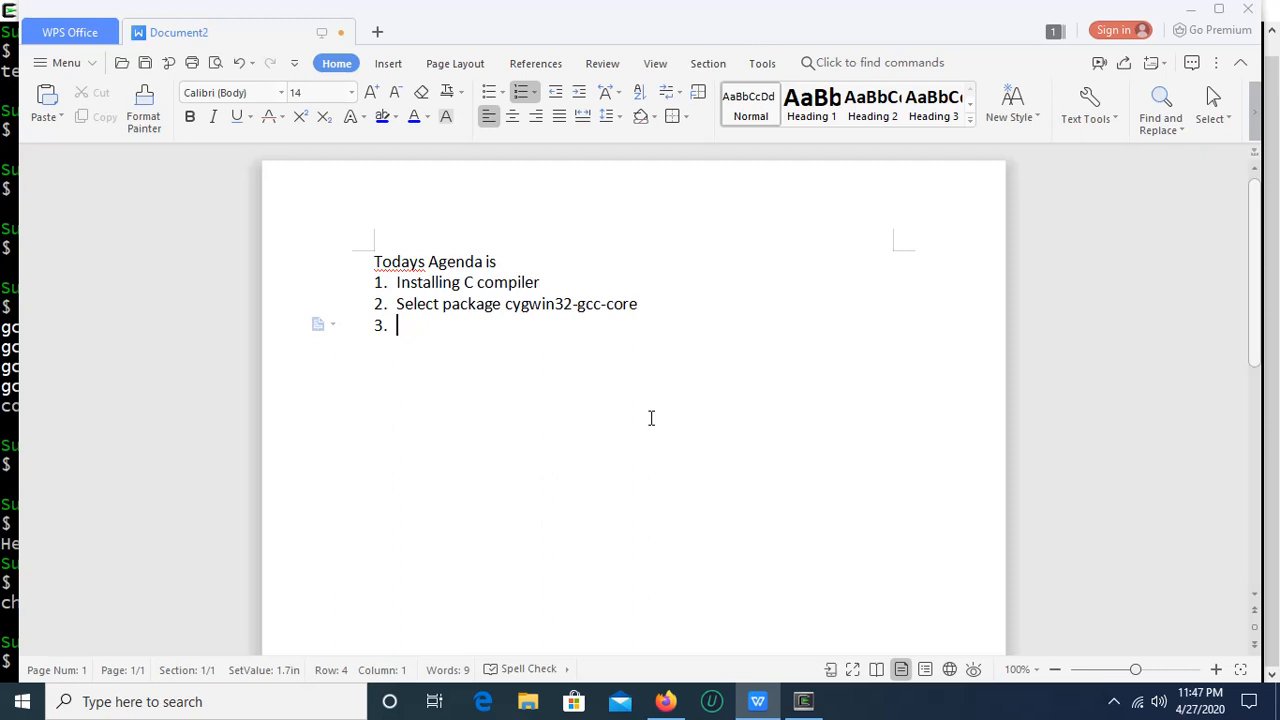
type("Asso se")
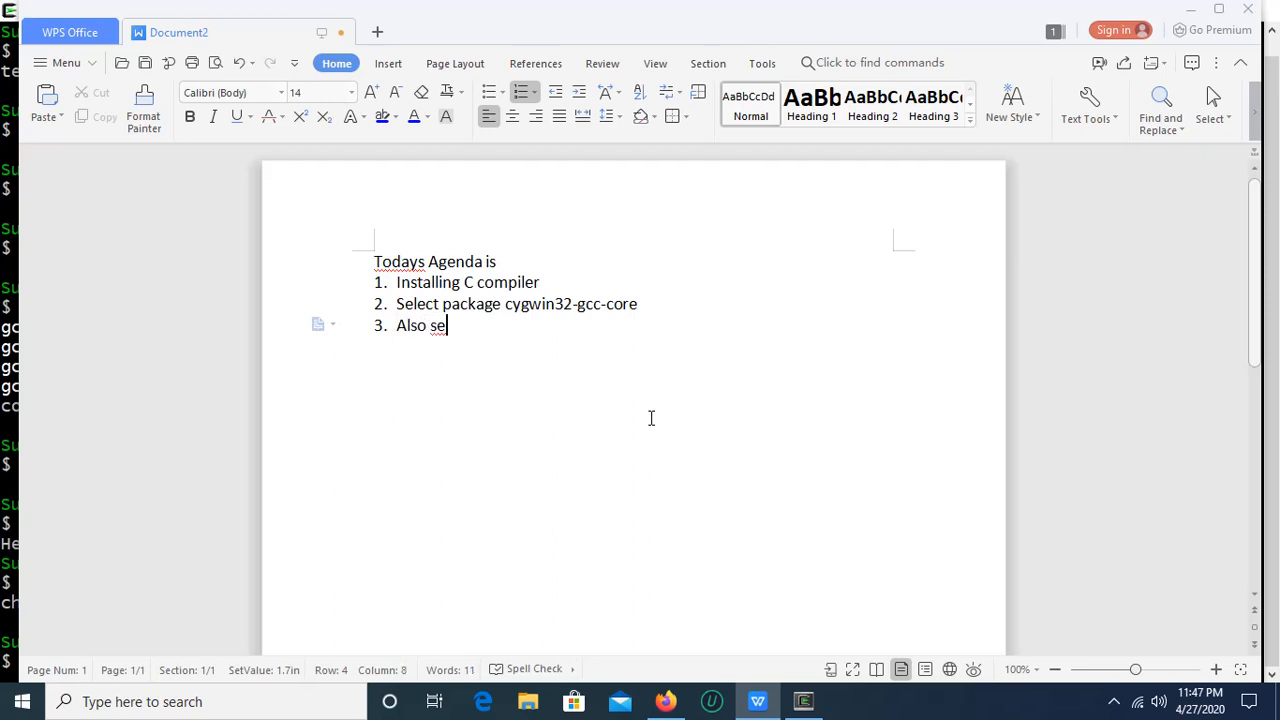
type("lect package")
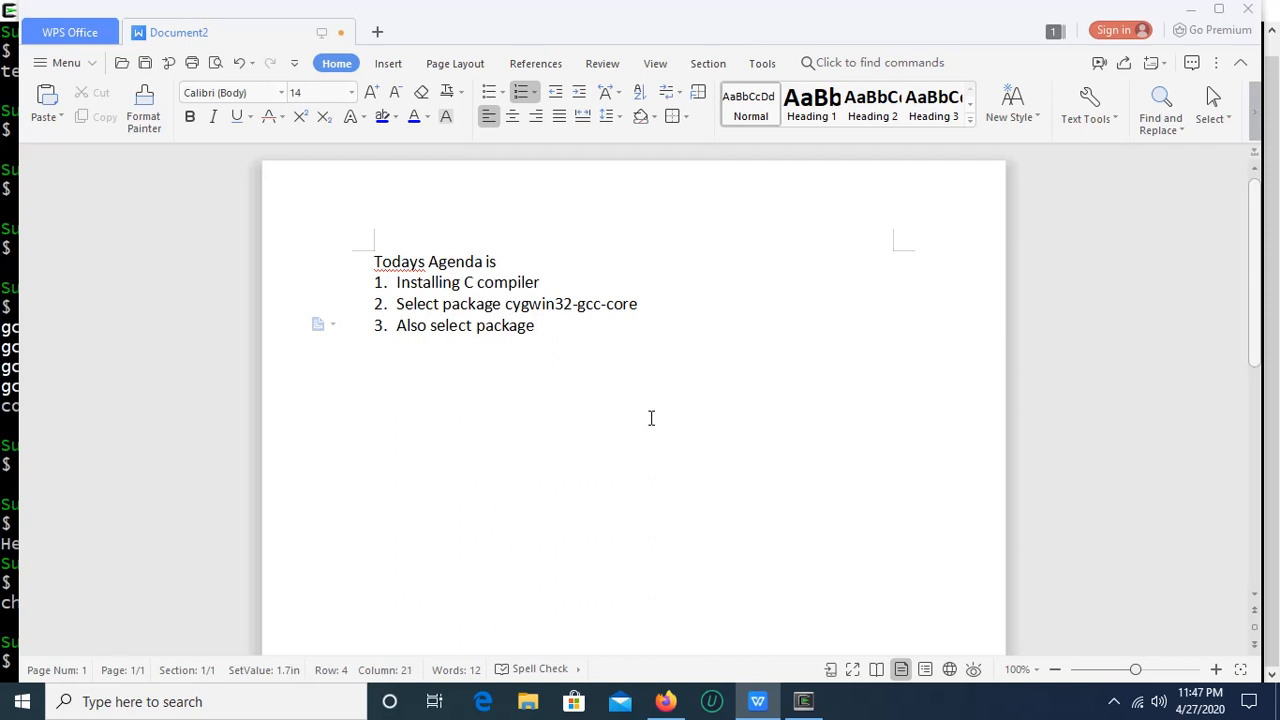
type(" cygwin32 gcc")
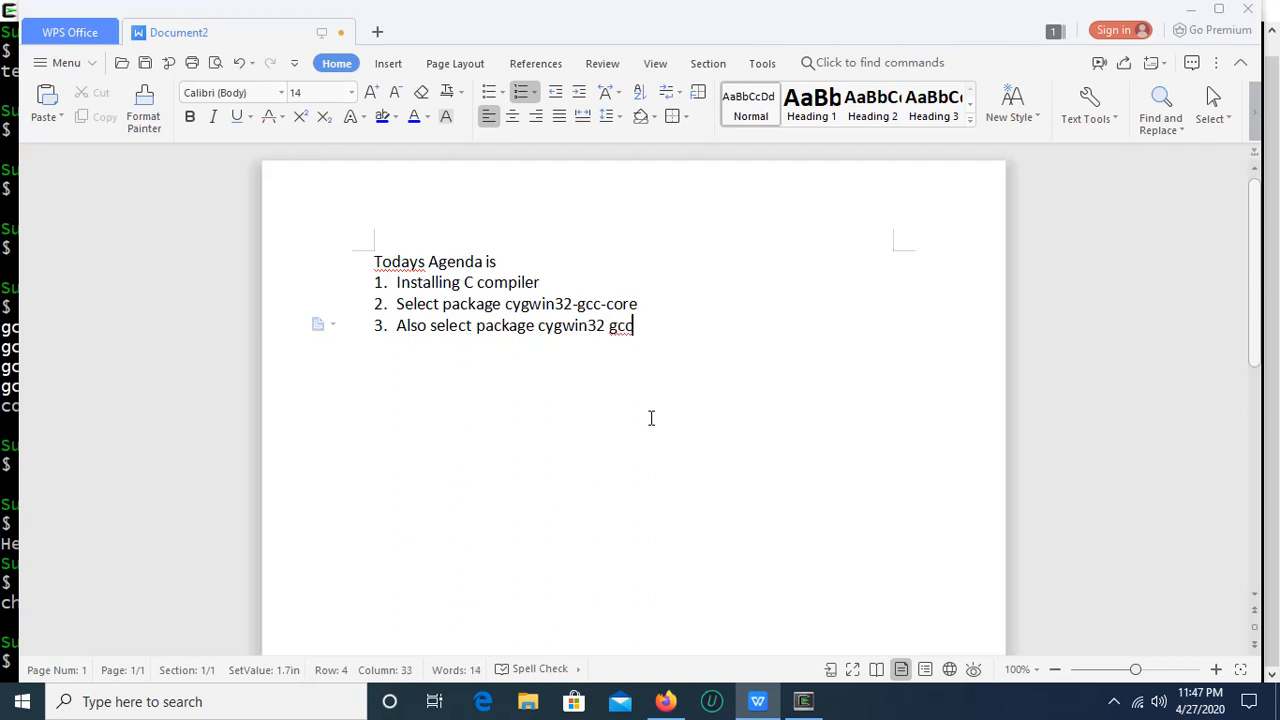
type("-co")
key("BackSpace")
key("BackSpace")
type("C++")
key("Return")
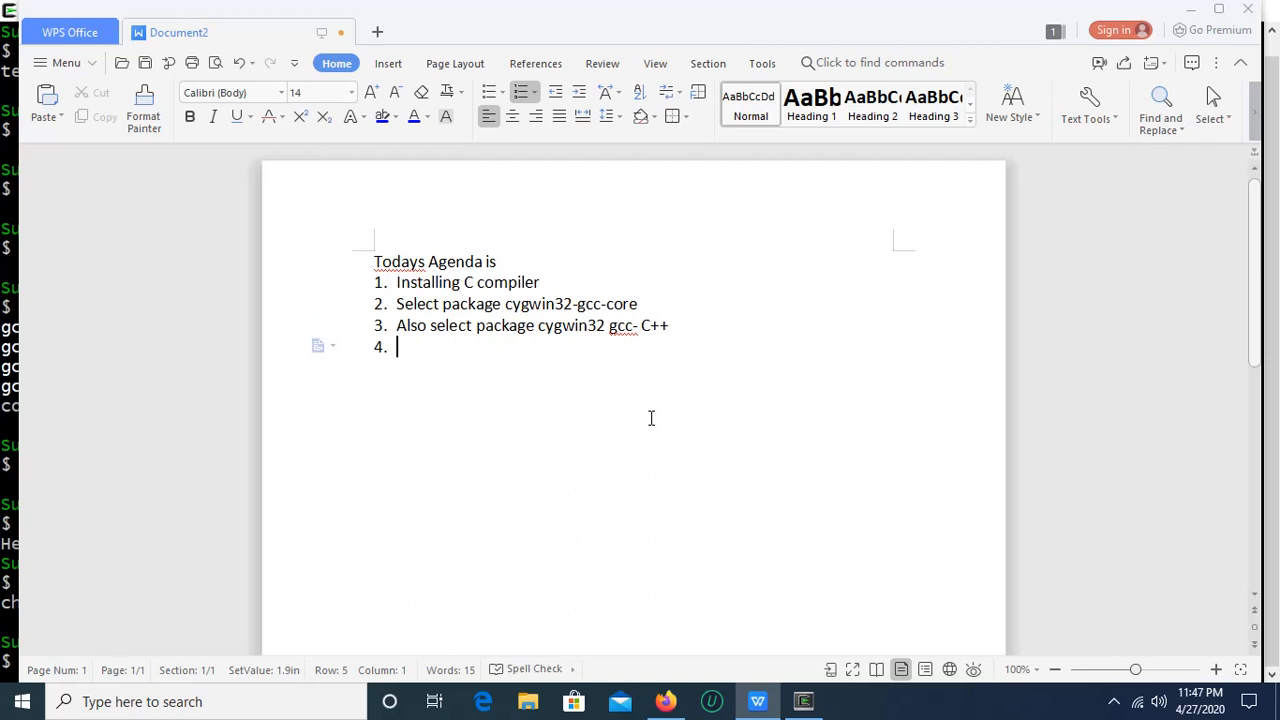
Step: Write list item 4 as "Select Editors from category and select Nano"
type("Select Edit")
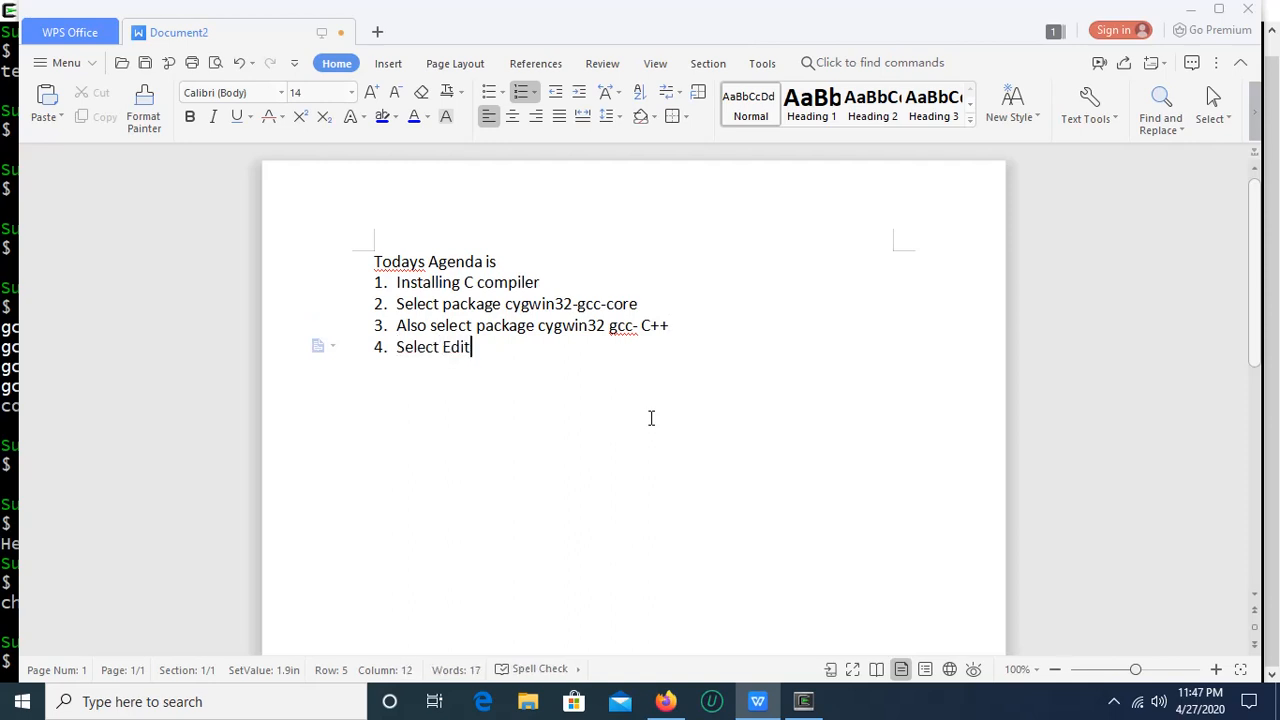
type("ors from catego")
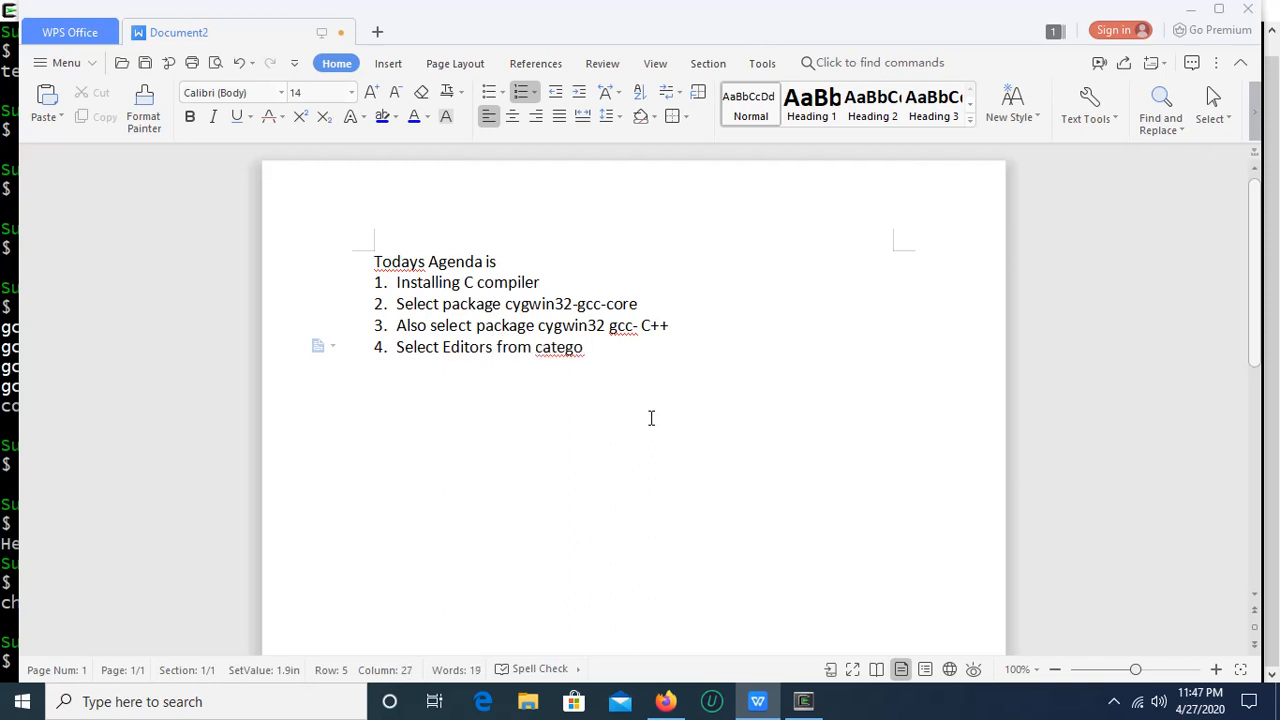
type("ry and select Na")
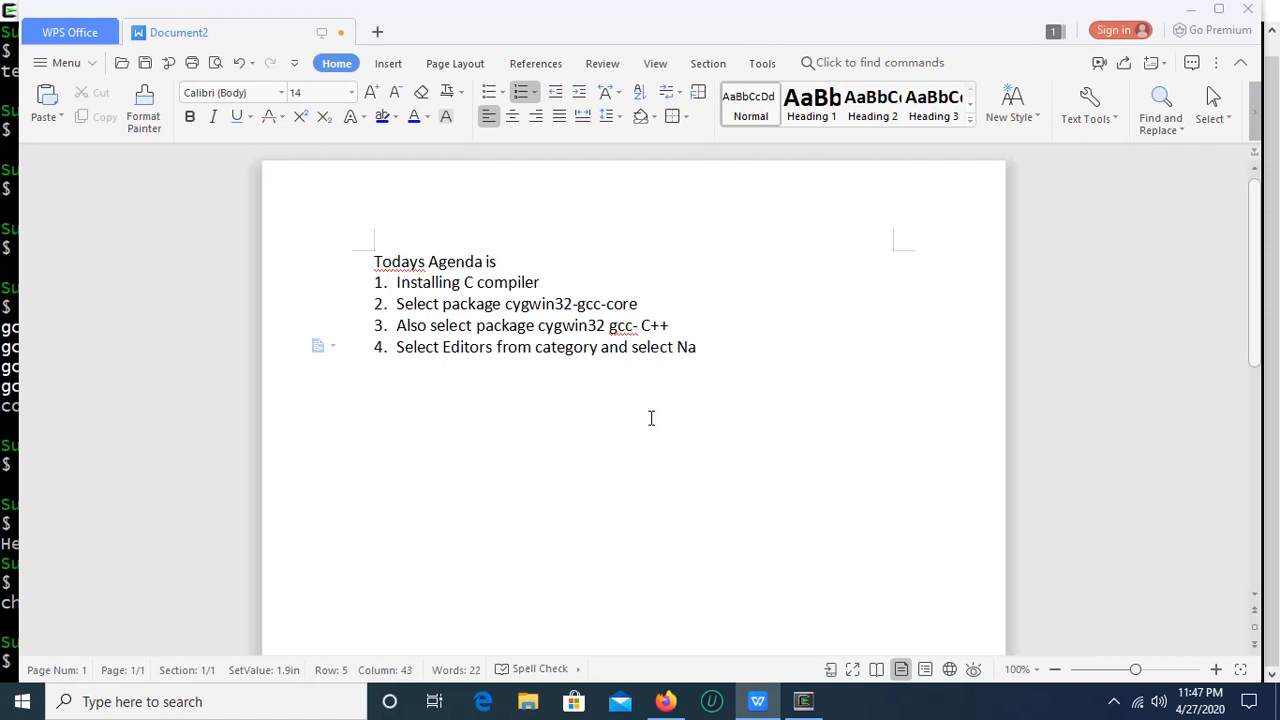
type("ni")
key("BackSpace")
type("o")
Step: Highlight list items 2 and 3, the two gcc package lines, in turquoise
left_click_drag(396, 303, 676, 321)
left_click(677, 321)
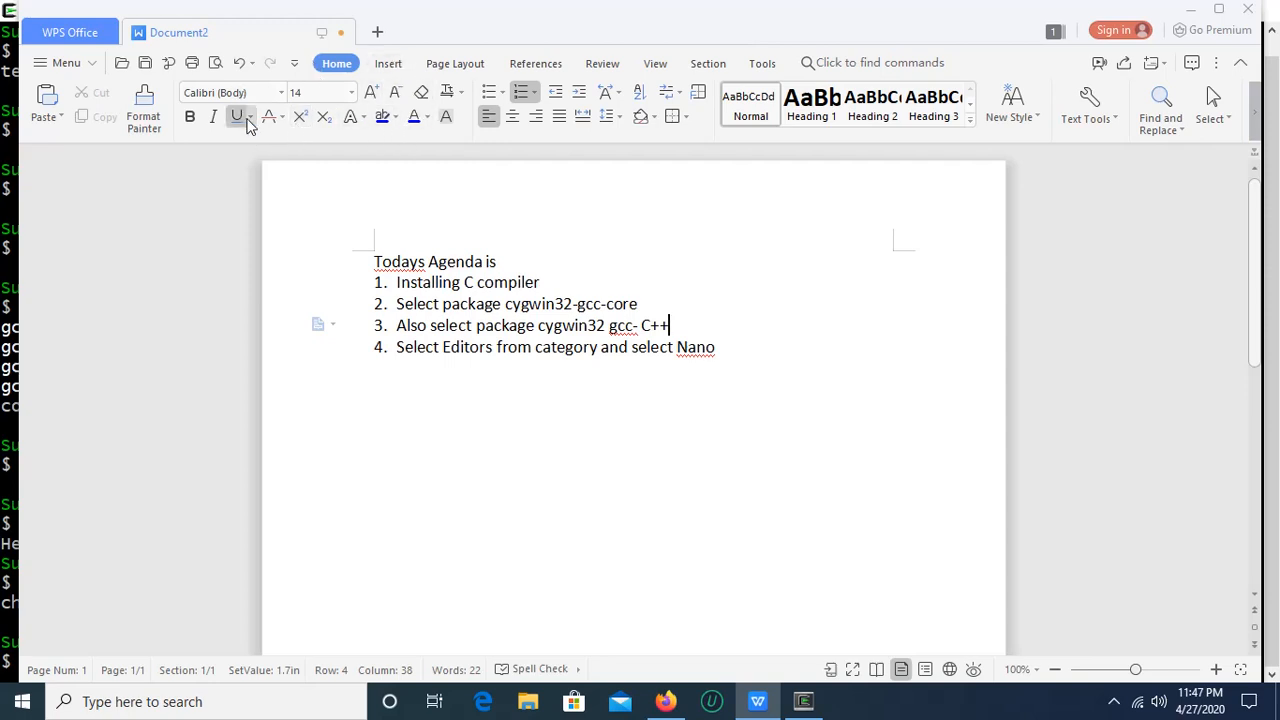
left_click(395, 118)
left_click(416, 160)
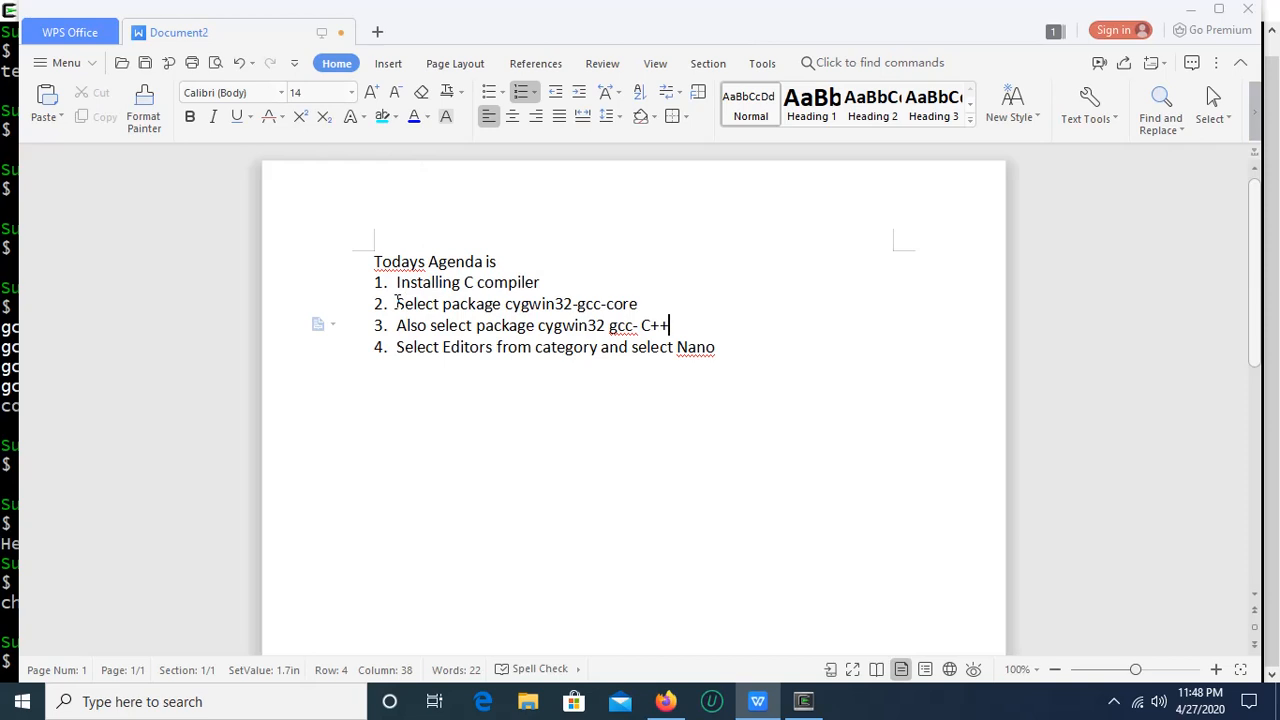
left_click_drag(396, 304, 712, 320)
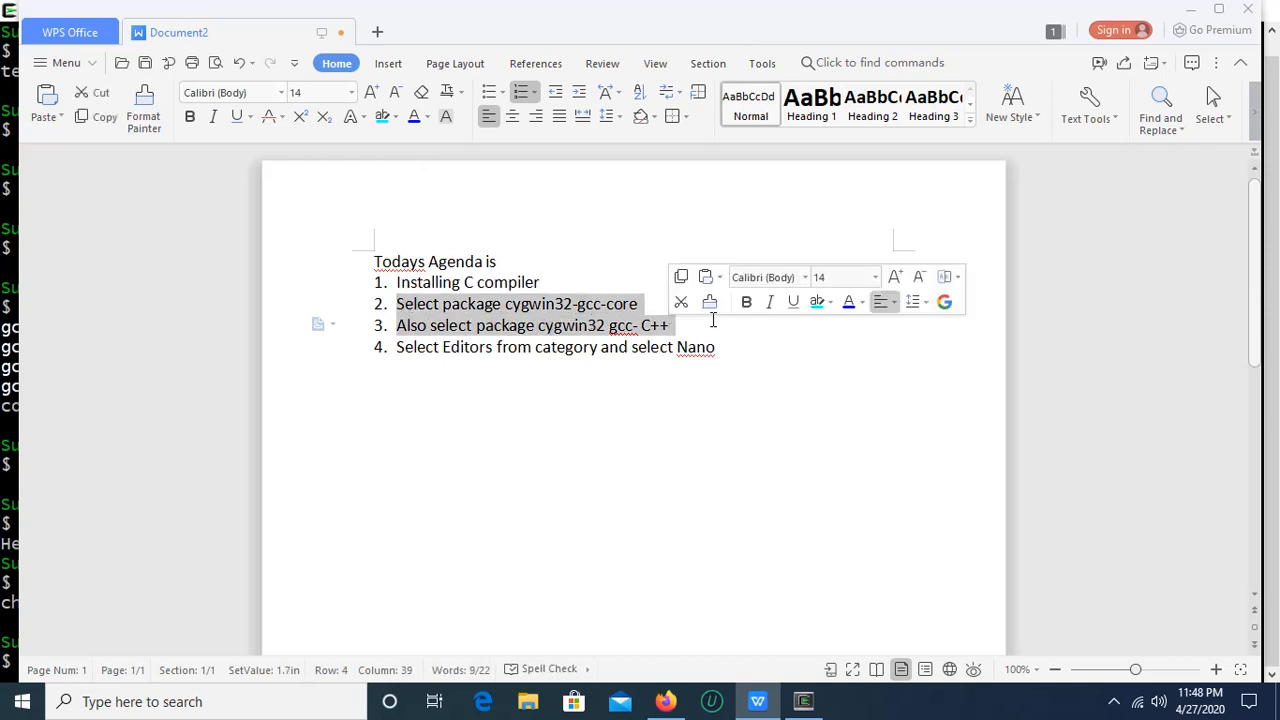
left_click(382, 116)
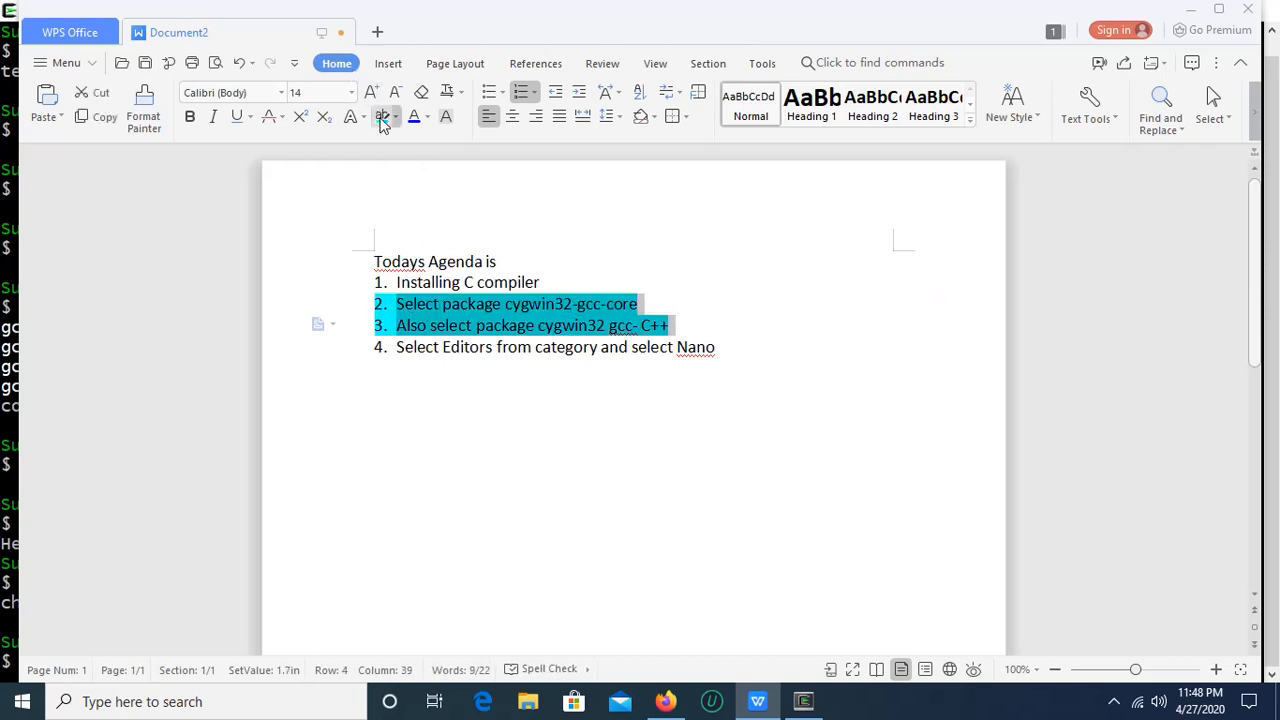
left_click(489, 399)
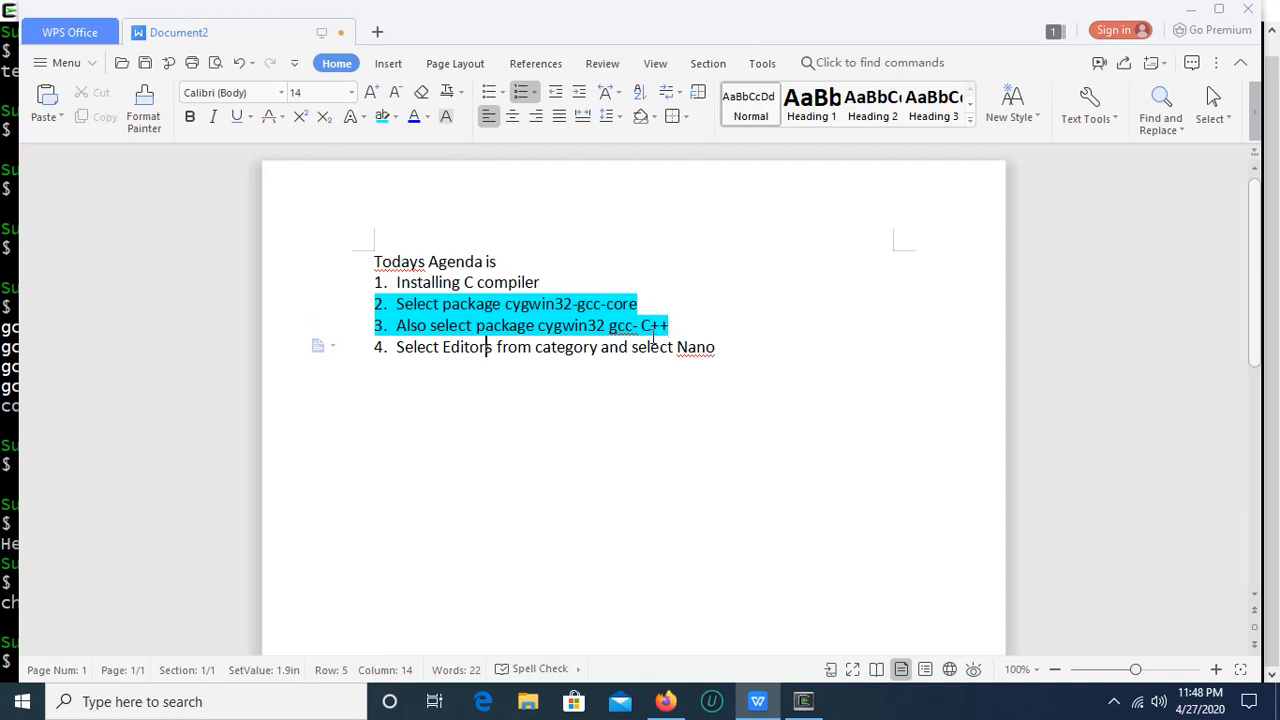
Step: End the numbered list after item 4 and add the unnumbered line "Use development category"
left_click(779, 357)
key("Return")
key("Return")
type("u")
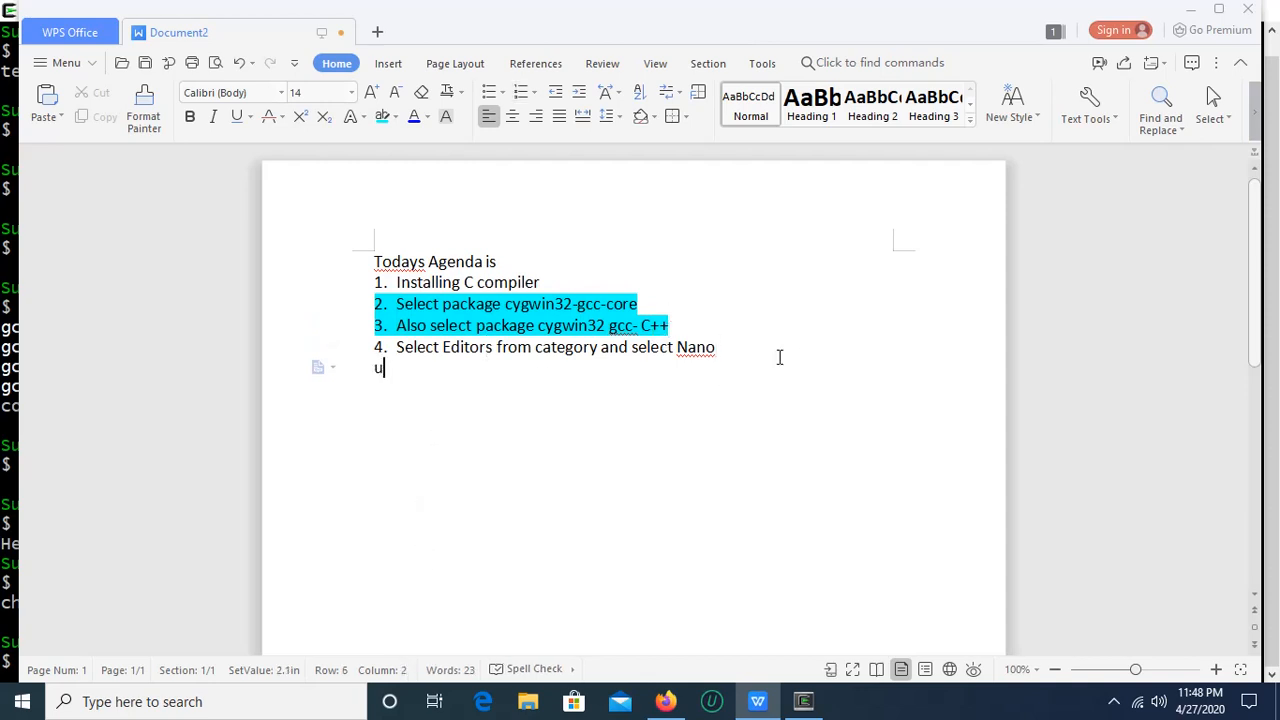
type("se development")
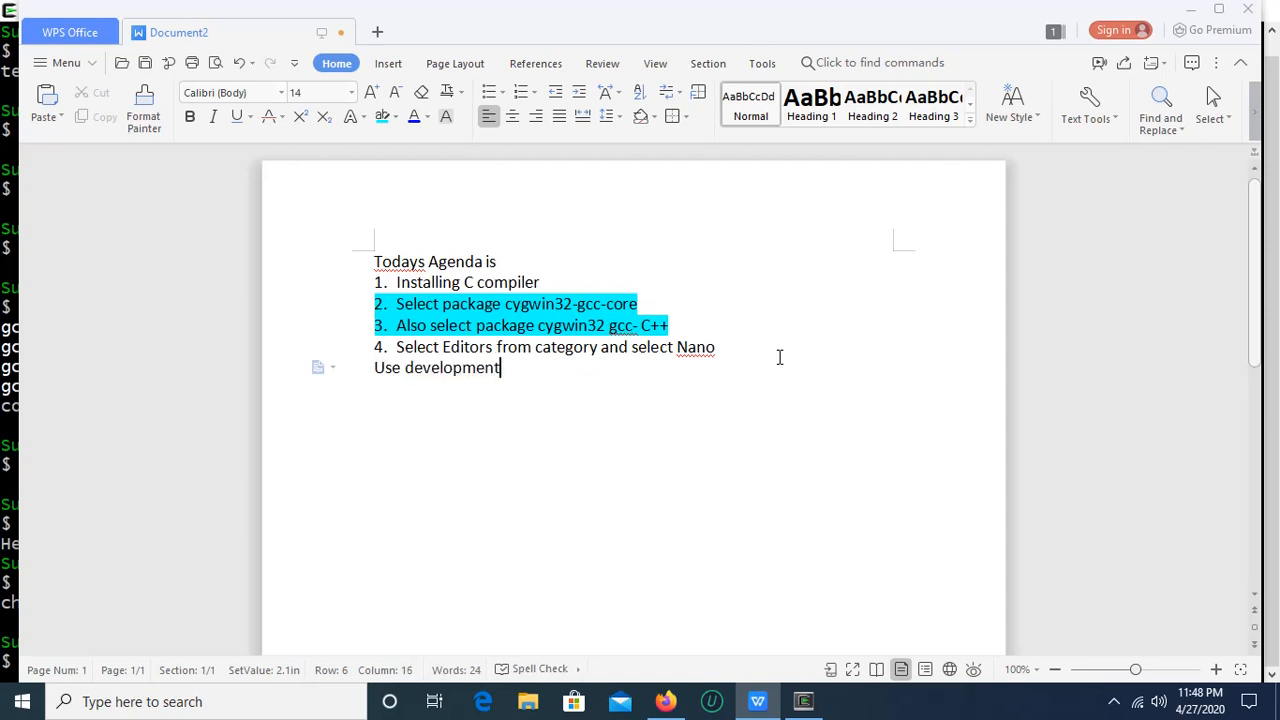
type(" category")
Step: Append "(Editors category)" to the end of list item 4, directly after Nano
left_click(722, 355)
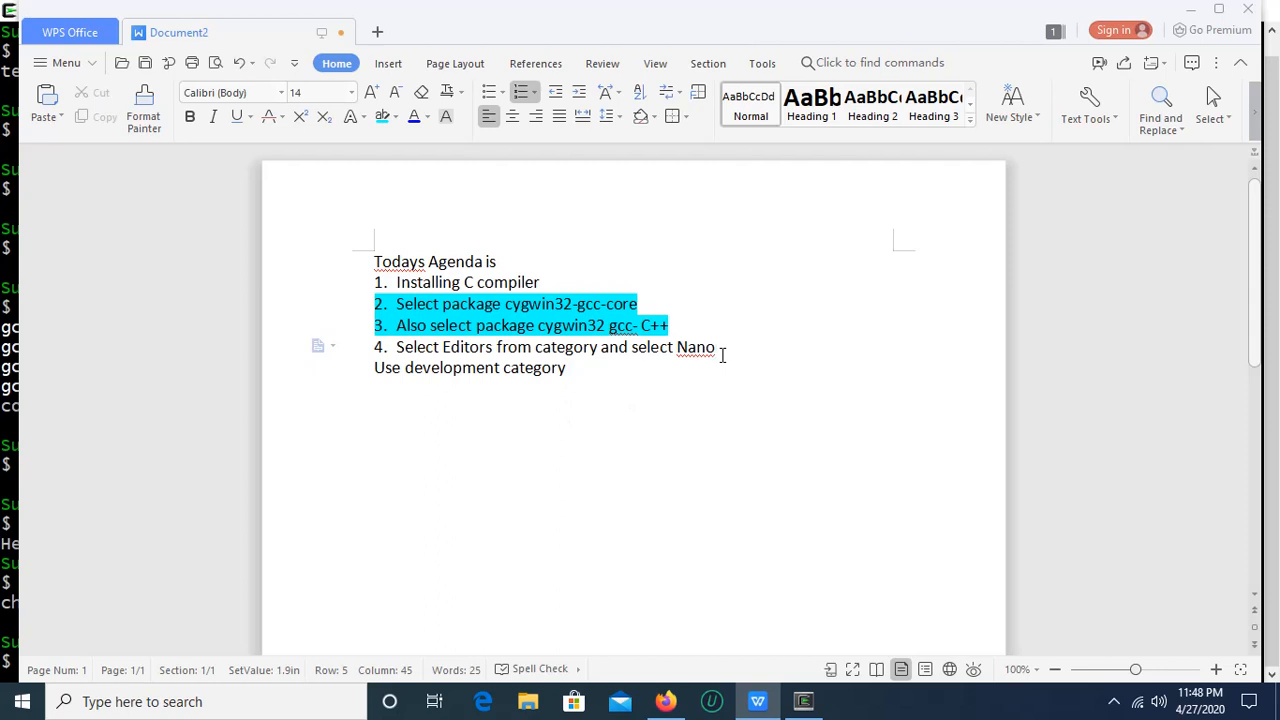
type("(Editors cate")
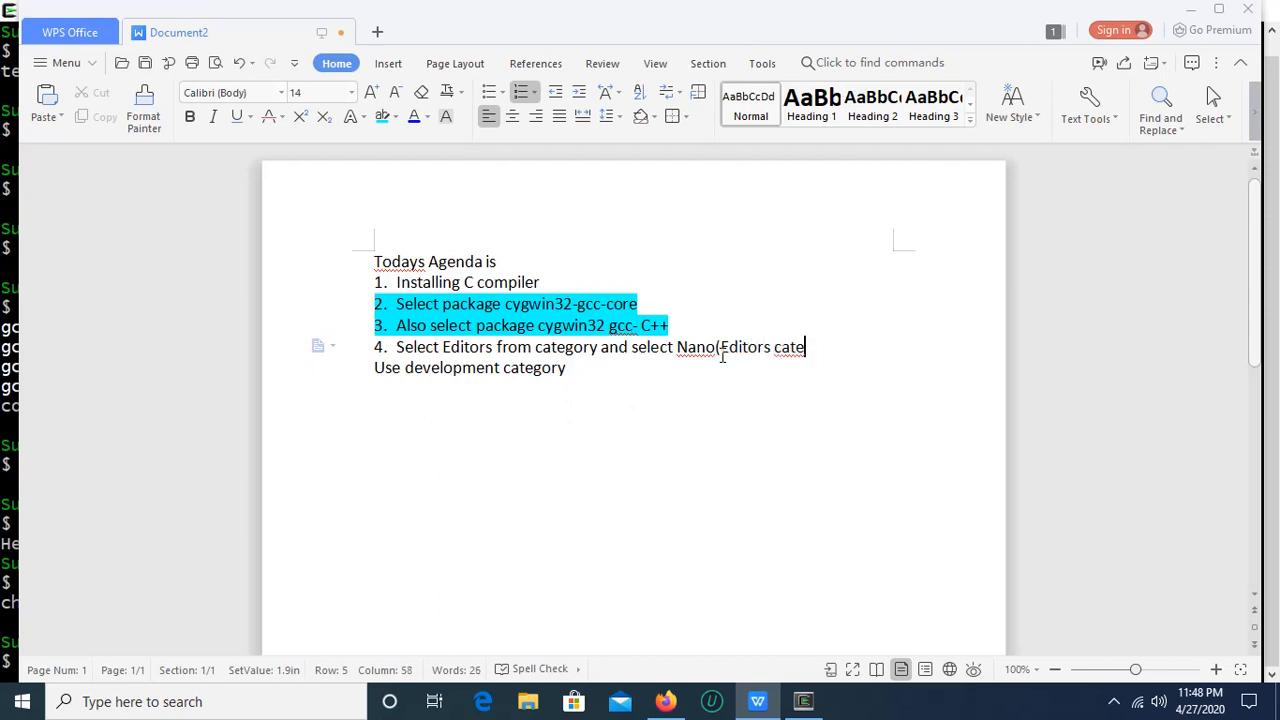
type("gory)")
Step: Add the lines "After installation:" and "Open the terminal" below the development category line
left_click(609, 378)
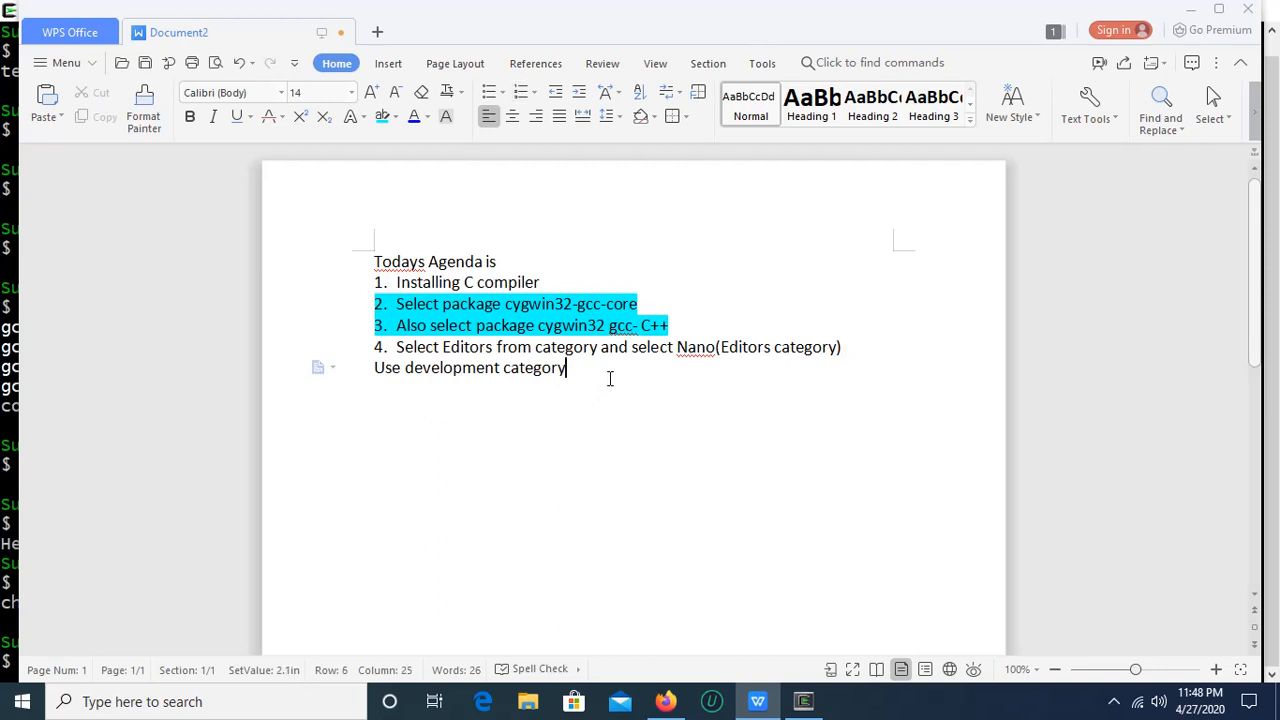
key("Return")
type("Af")
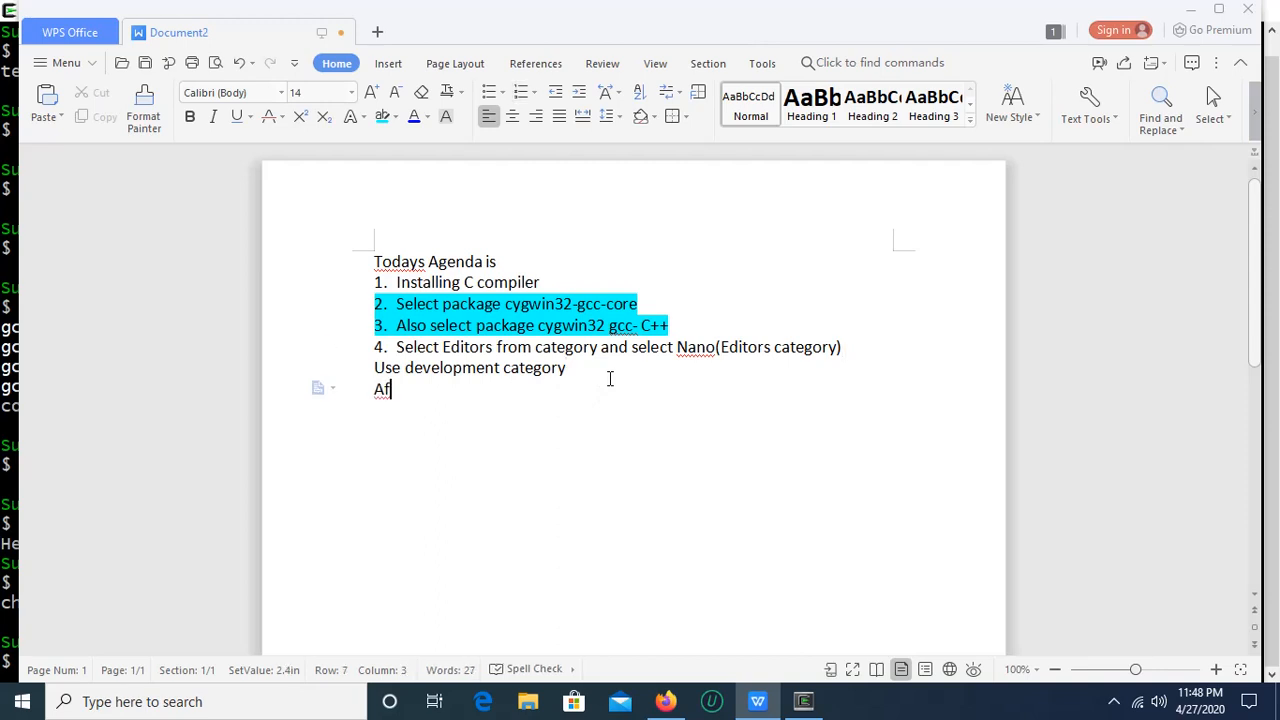
type("ter insta")
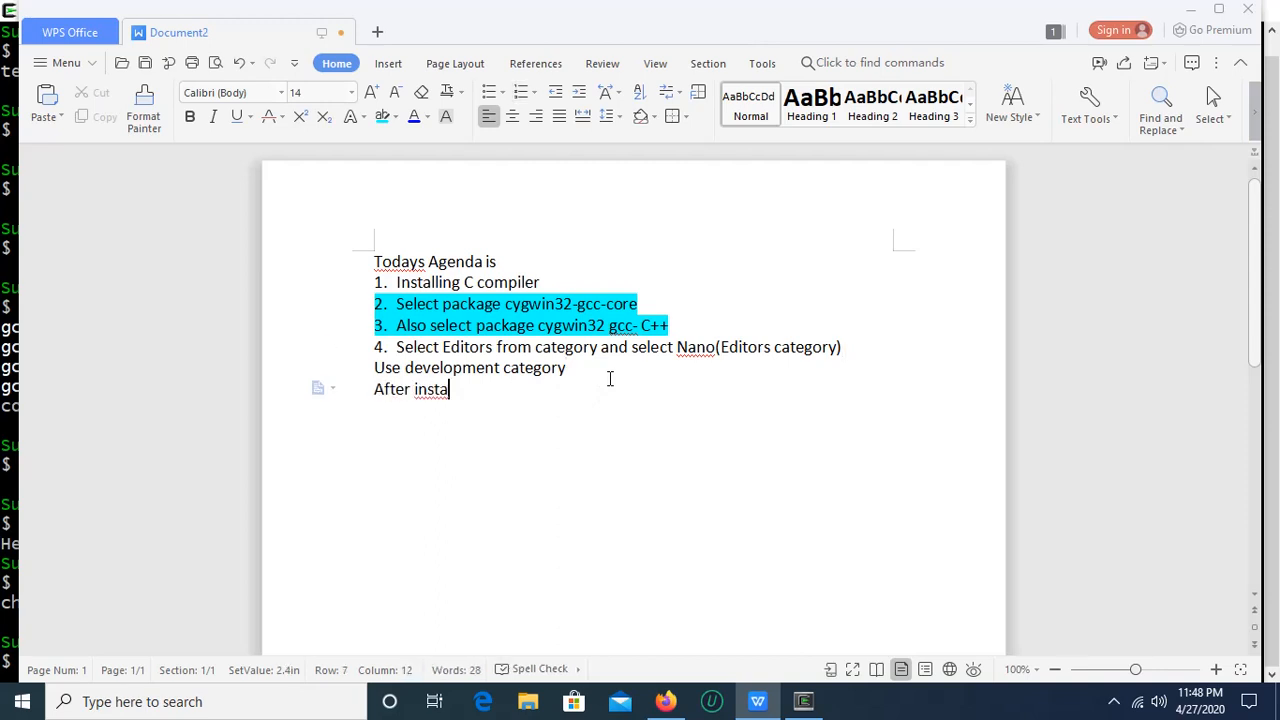
type("llation:")
key("Return")
type("Op")
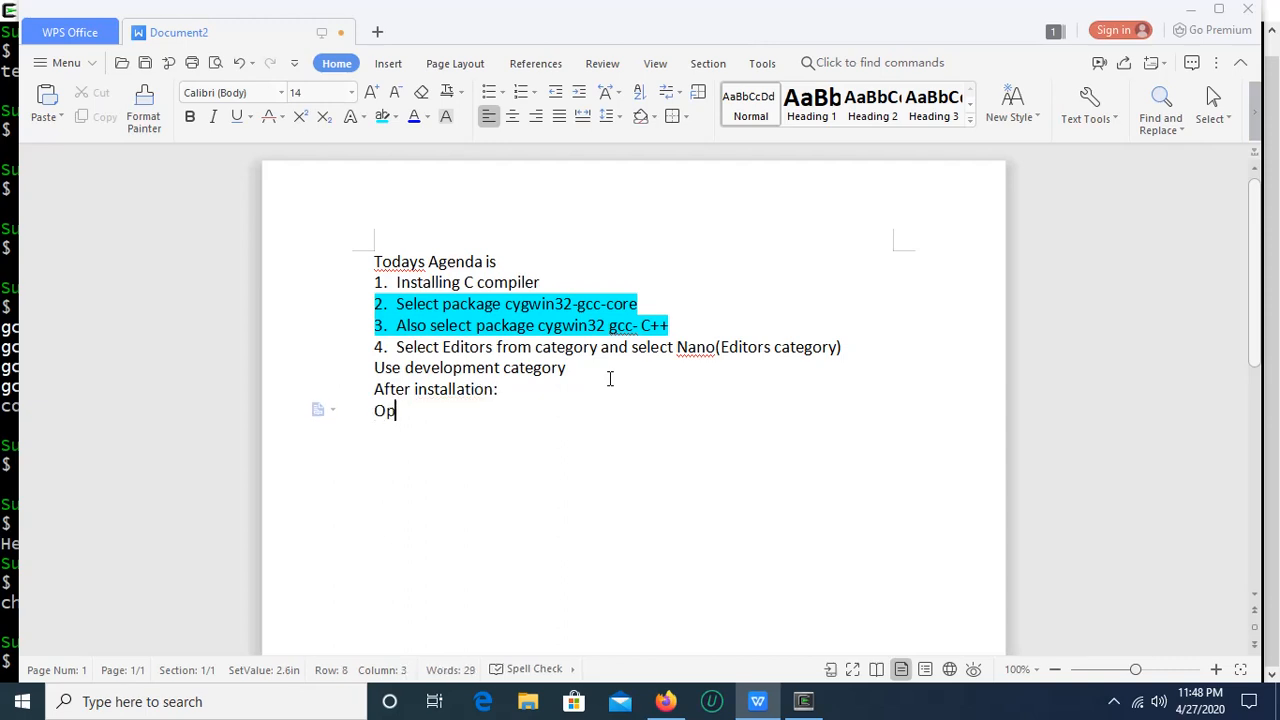
type("en the te")
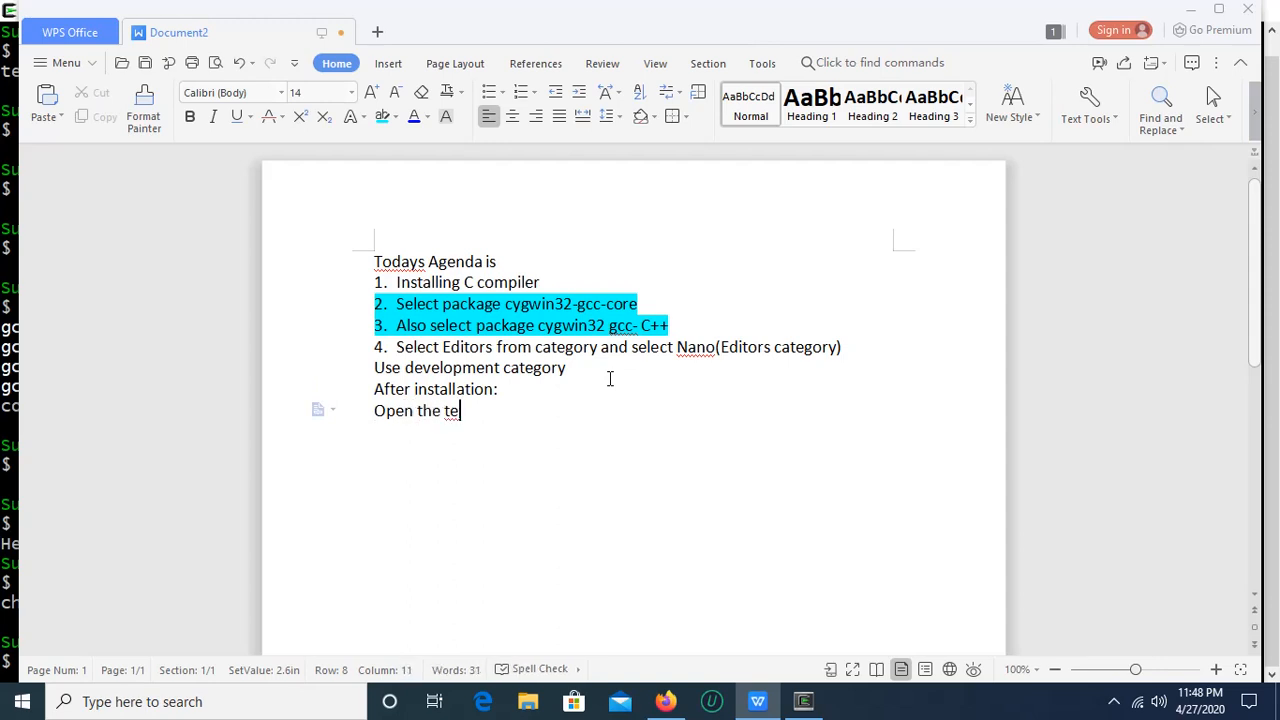
type("rminal")
Step: Add the line "Create one file using" below "Open the terminal"
key("Return")
type("creac")
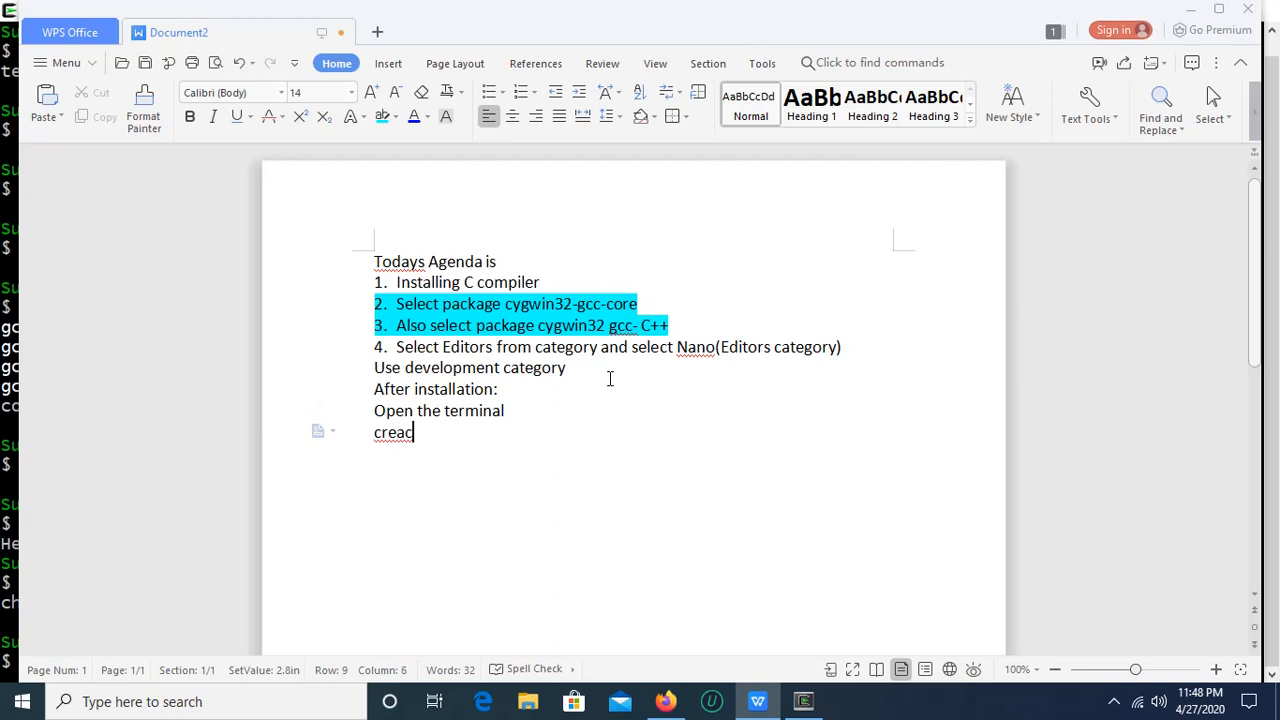
key("BackSpace")
type("te one fi")
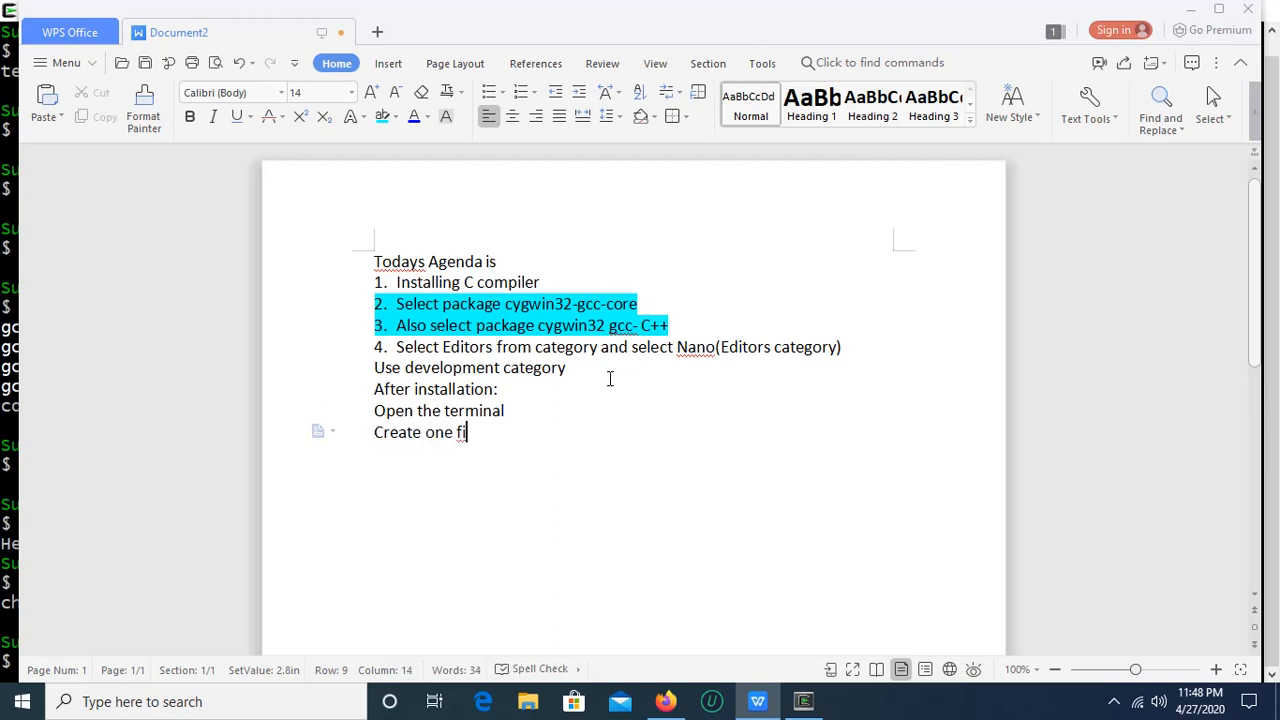
type("le using")
Step: Add the line "Nano check.c within the home directory or any other directory of your choice" below "Create one file using"
key("Return")
type("nano")
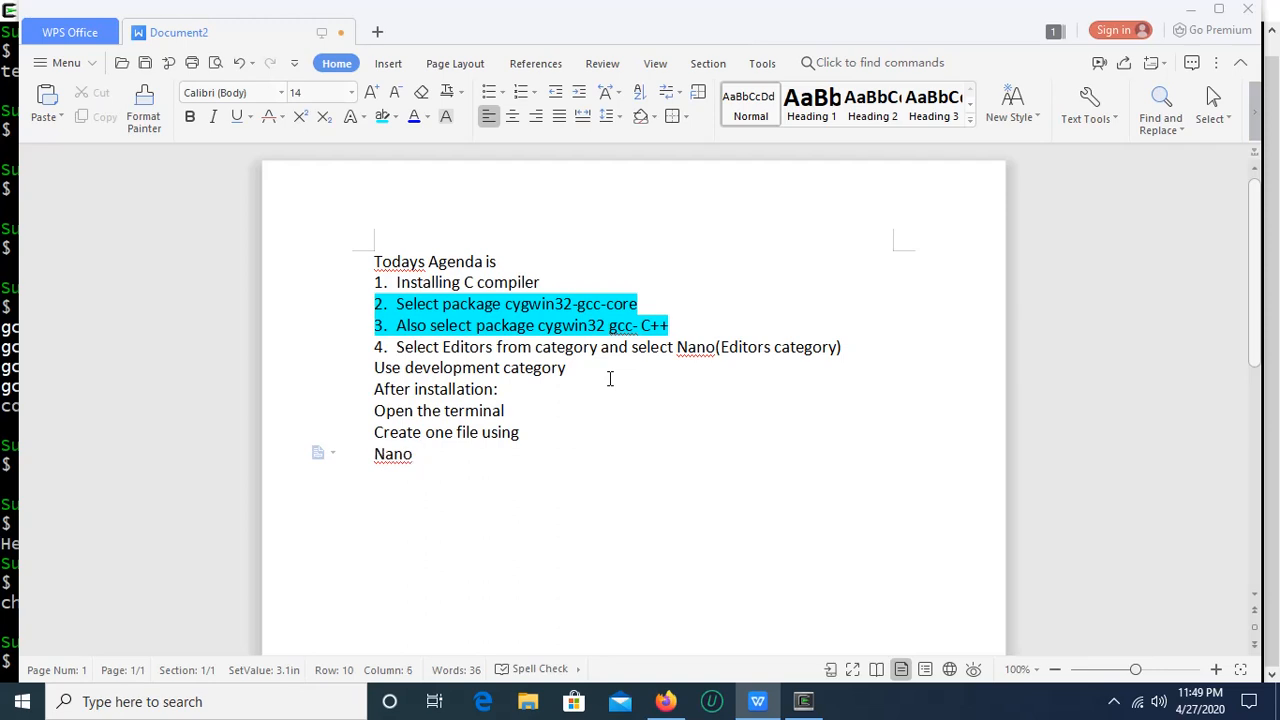
type(" check")
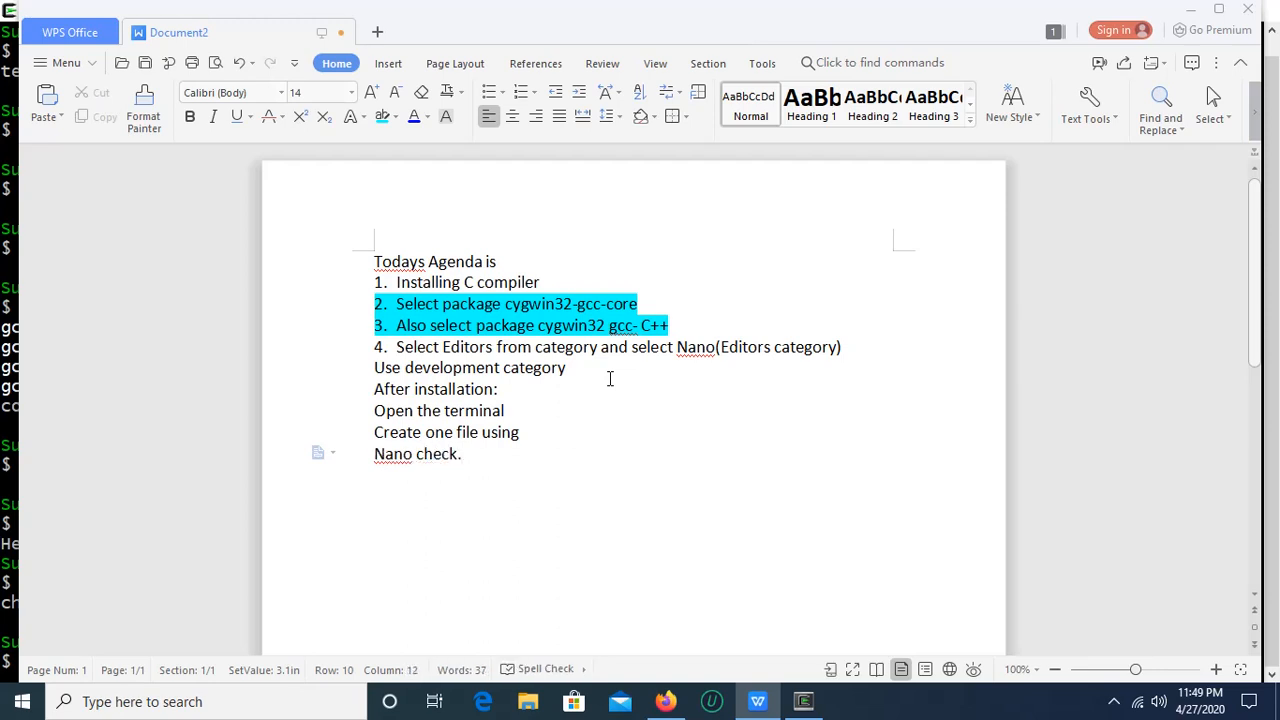
type(".c within the home d")
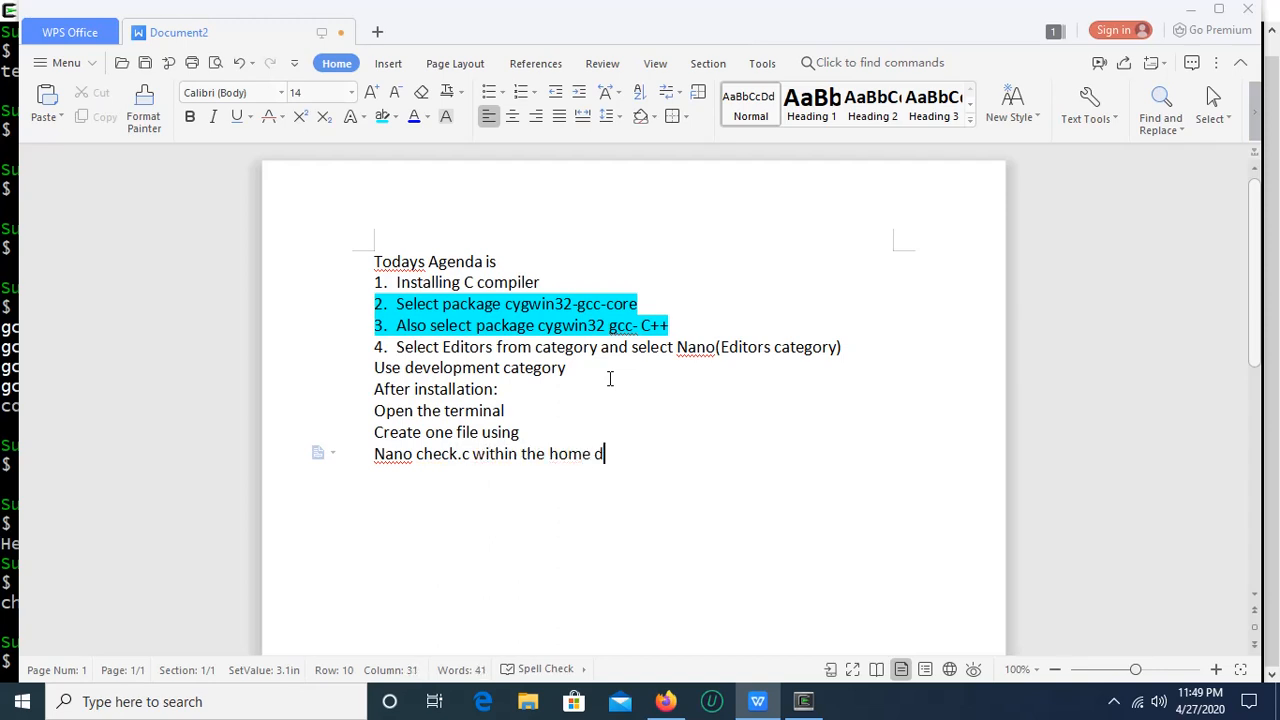
type("irectory or any ")
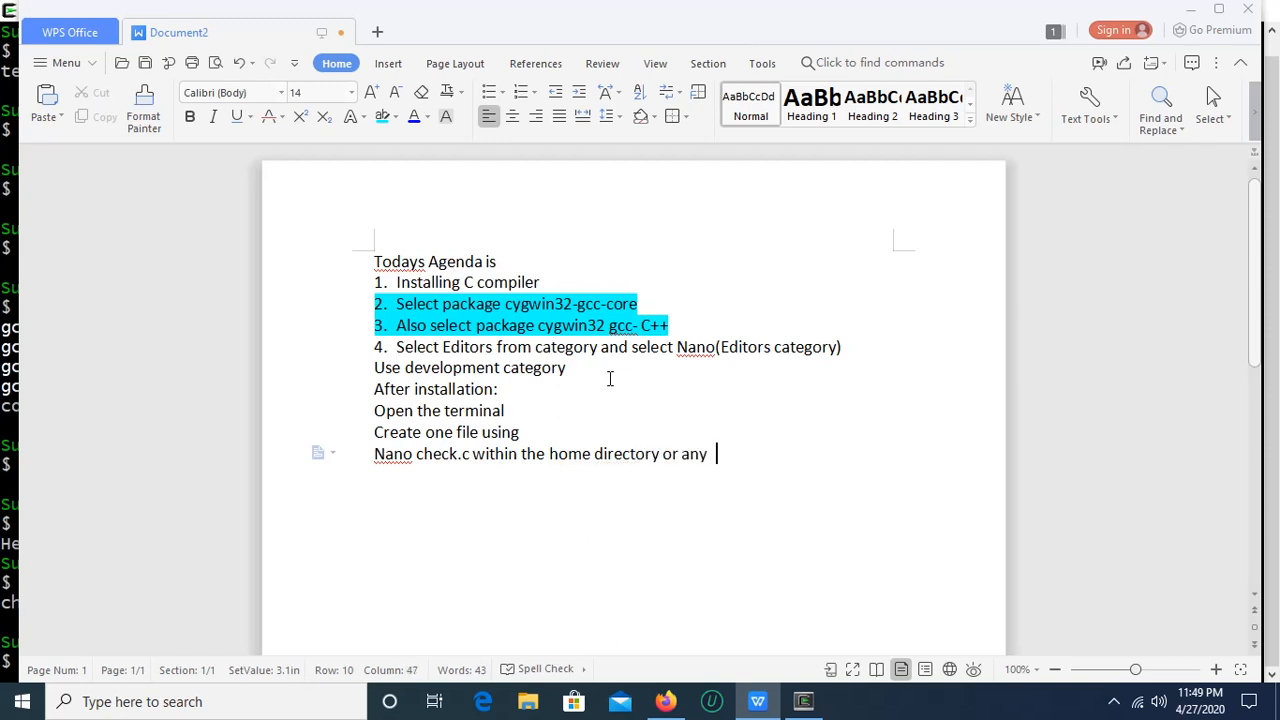
type("other directory")
type(" of you")
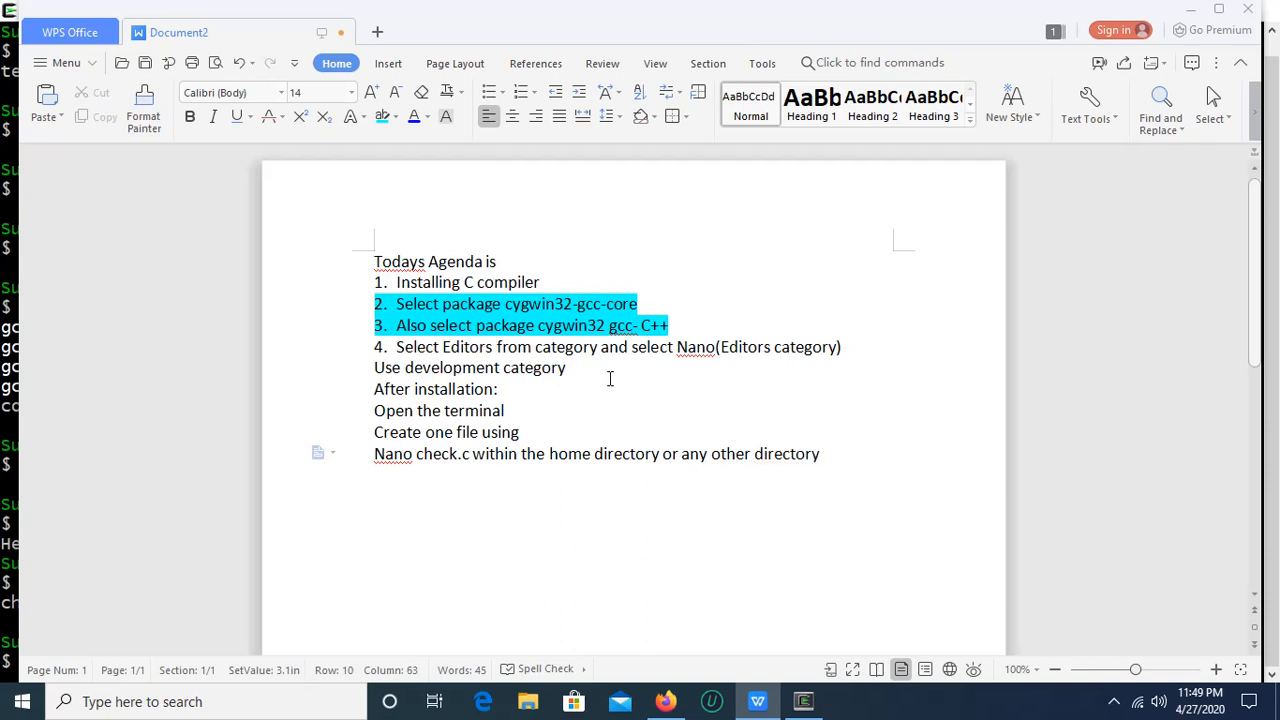
type("r choice")
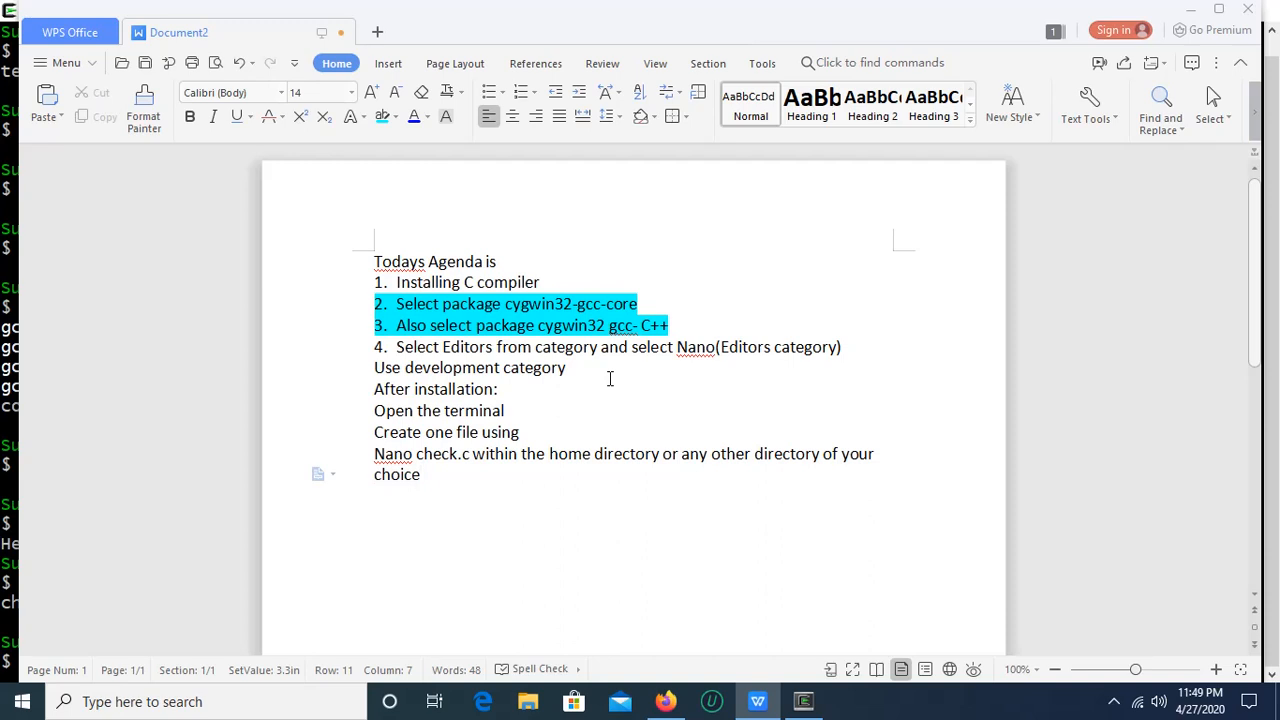
Step: Leave one blank line after the Nano instruction and add the line "Write your code in the editor"
key("Return")
key("Return")
type("Write your co")
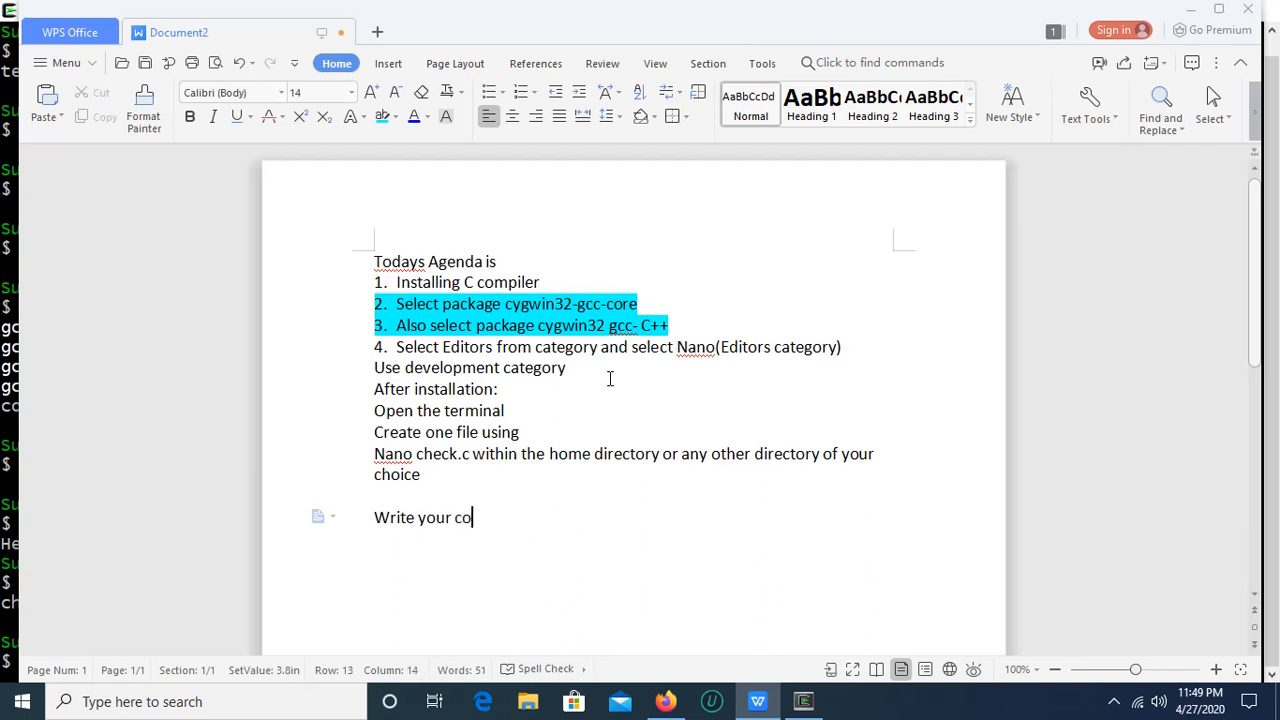
type("de in the editor")
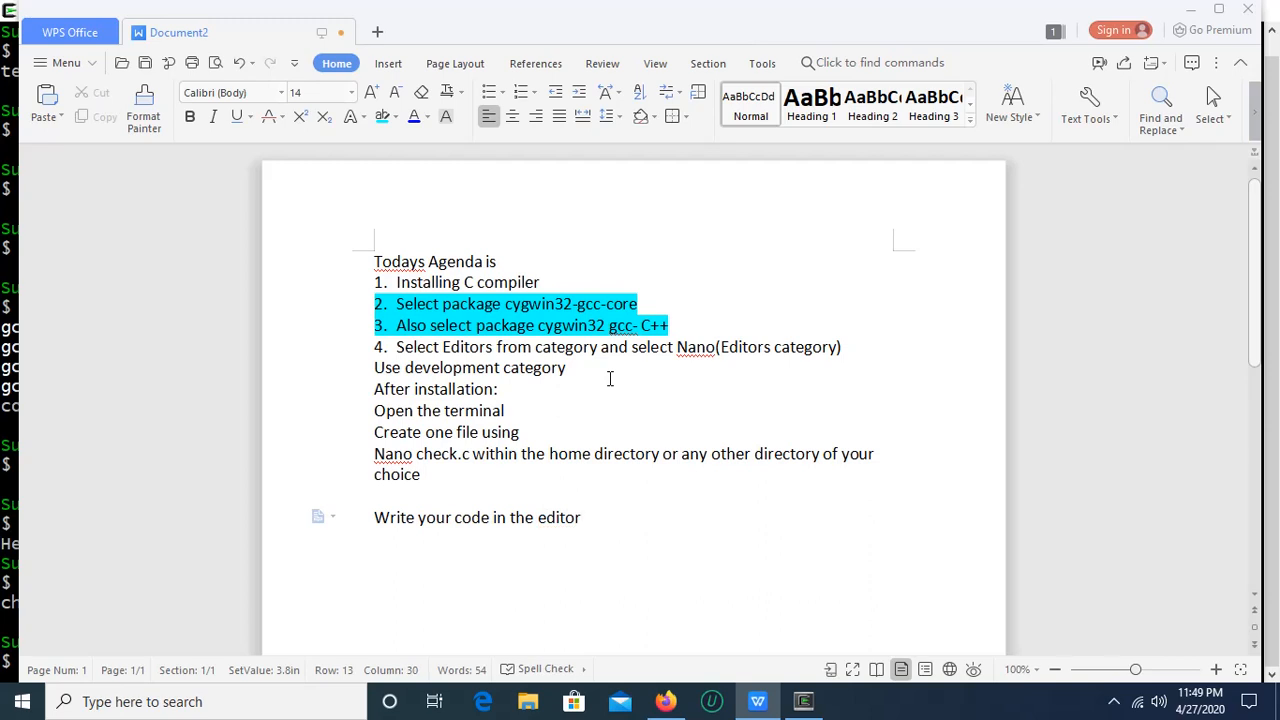
Step: Add the slightly indented line "Press Ctrl+O to save and press enter" below "Write your code in the editor"
key("Return")
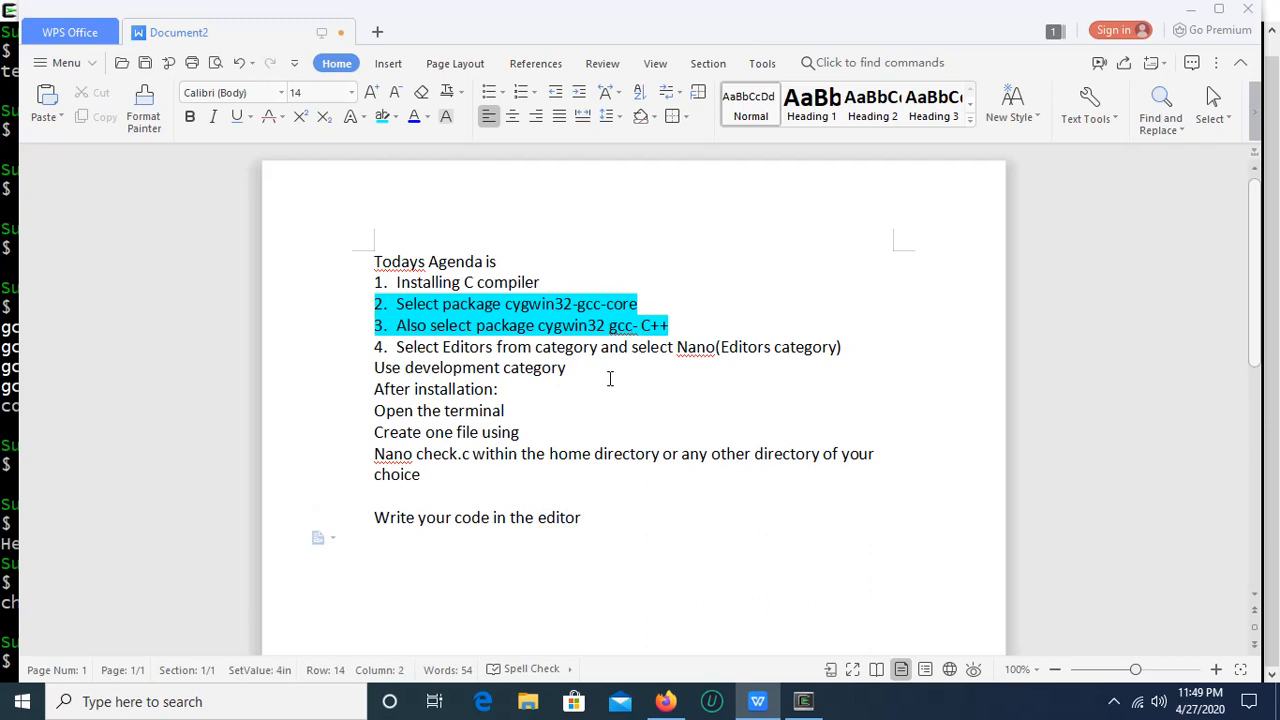
type("Press Ctr")
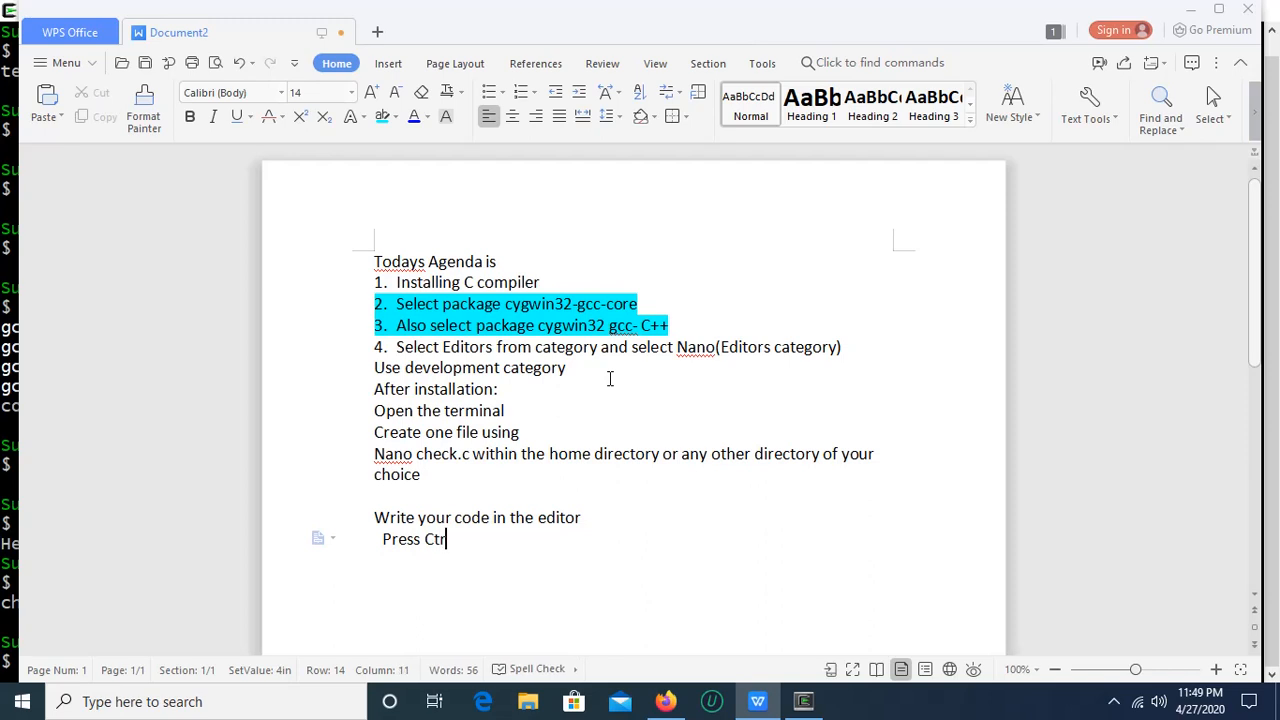
type("l+")
type("O to save")
type(" and ")
type("pre")
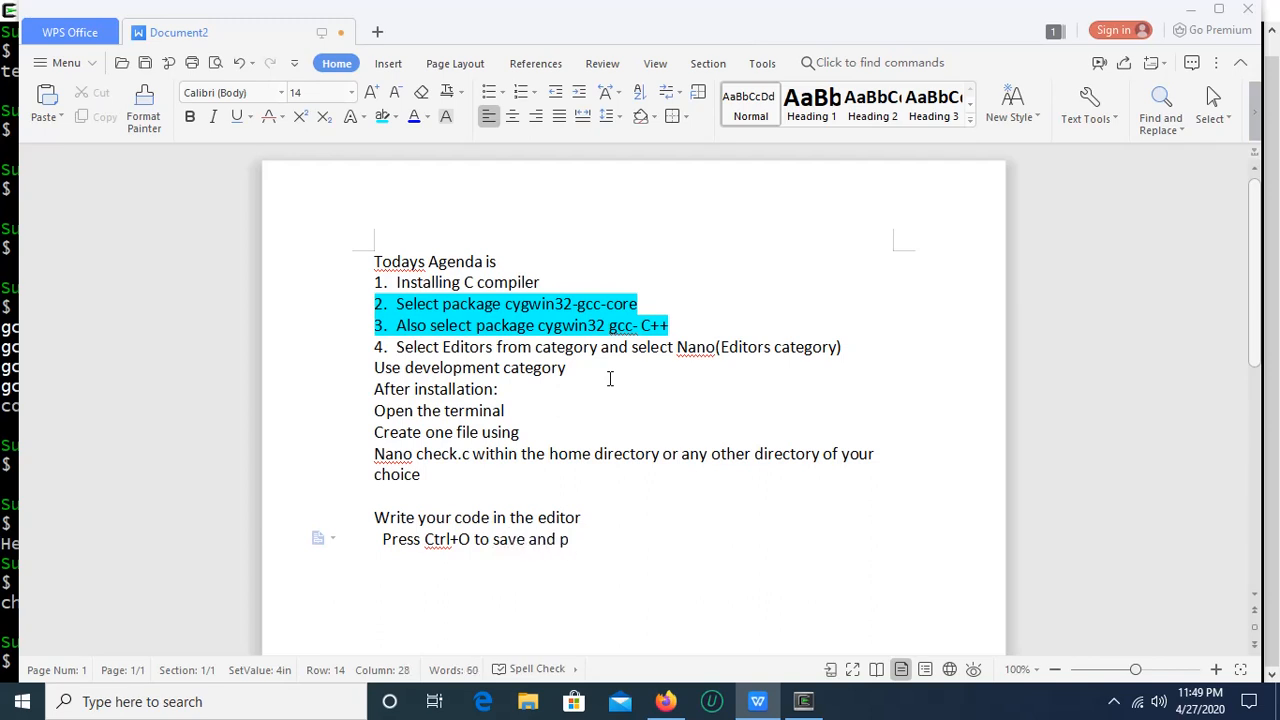
type("ss enter")
Step: Add the line "Press Ctrl+X to exit the editor" below the save instruction
key("Return")
type("P")
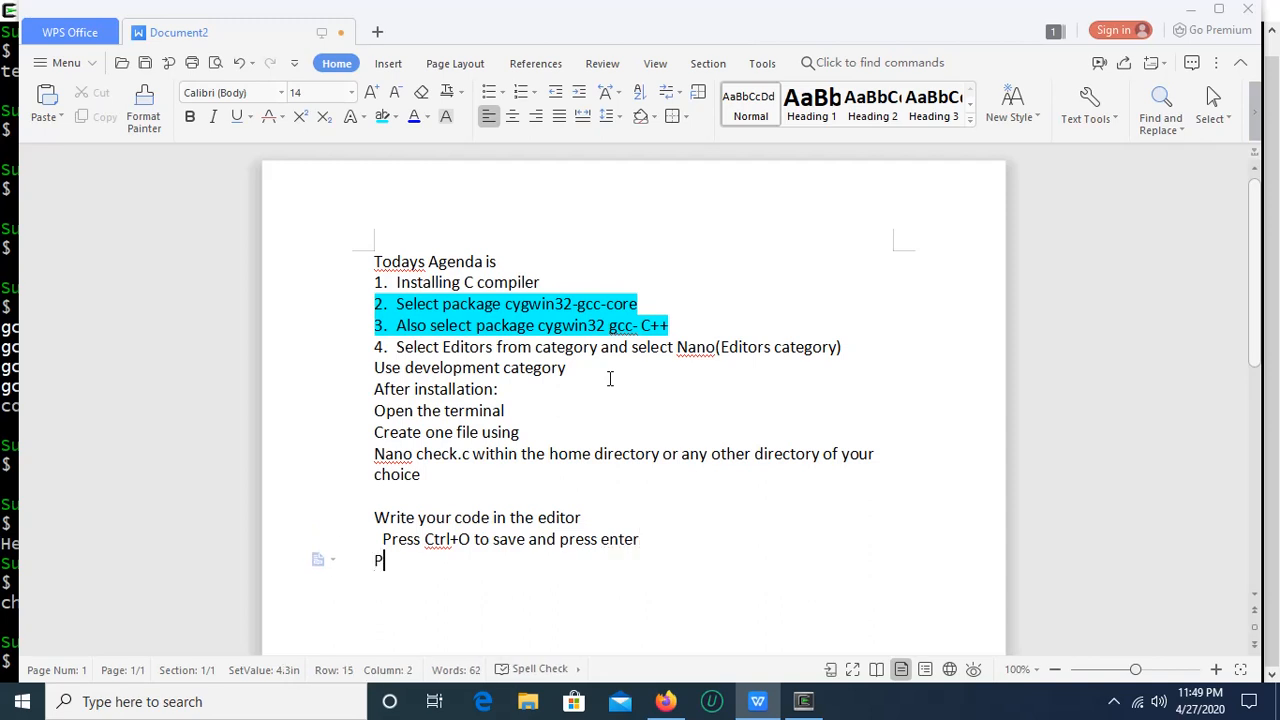
type("ress Ctrl")
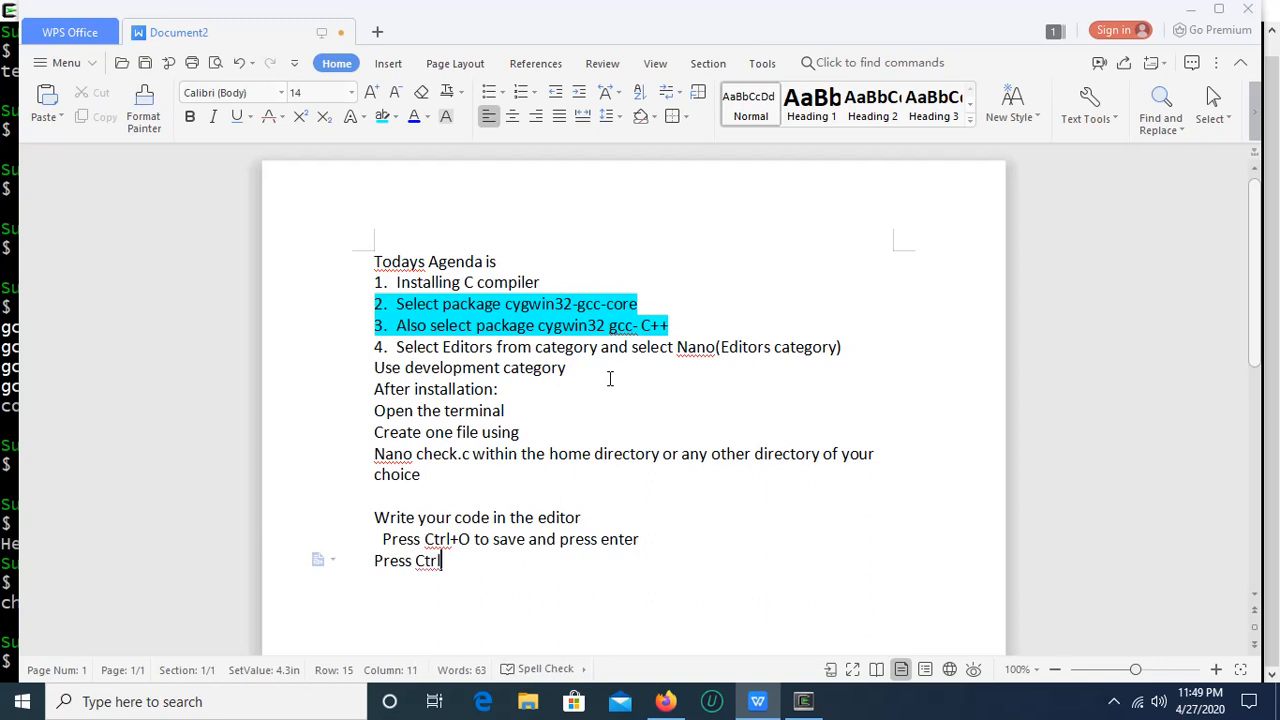
type("+X to exit th")
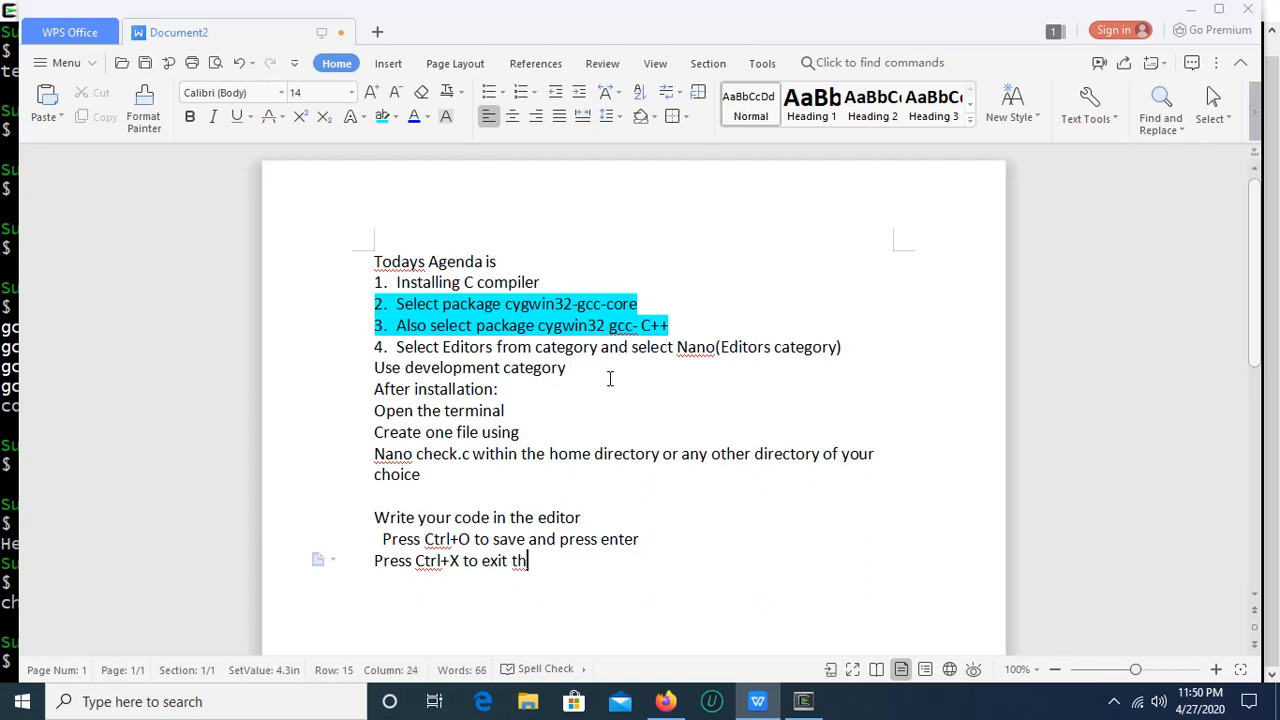
type("e editor")
Step: After a blank line, add "In the terminal compile using the command" and, on the line below, "Gcc check.c -o check"
key("Return")
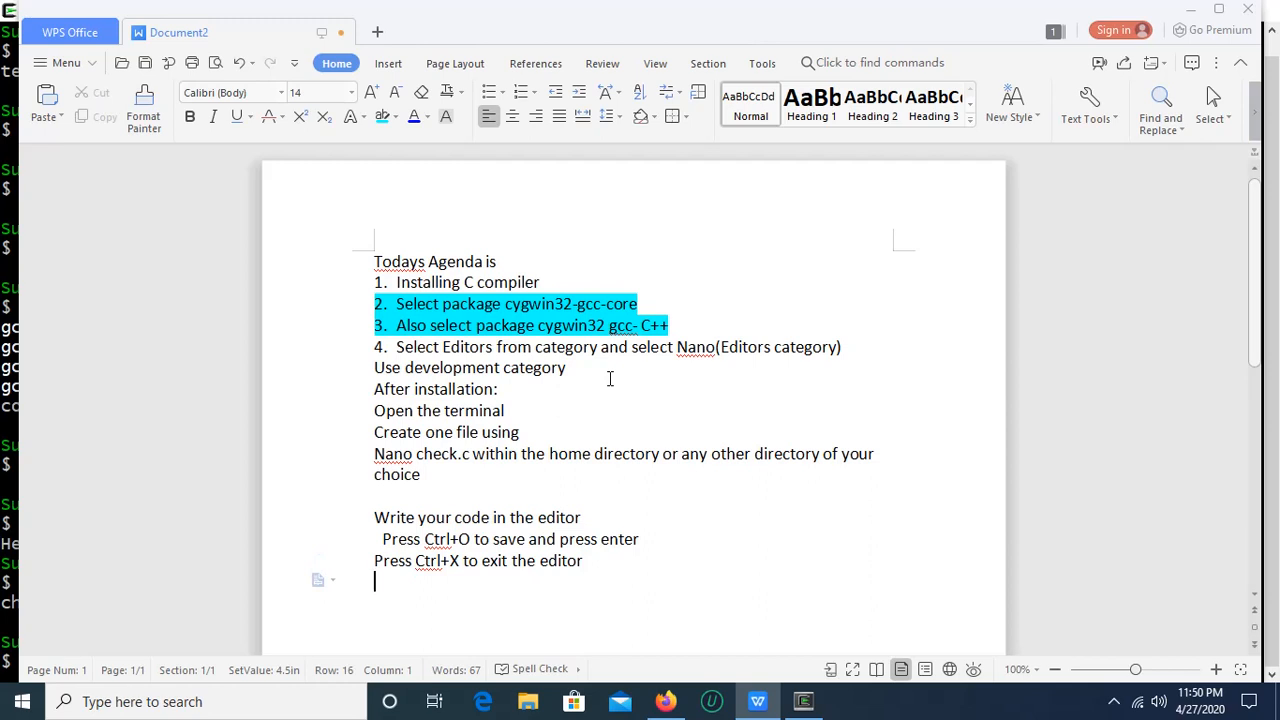
key("Return")
type("In the ter")
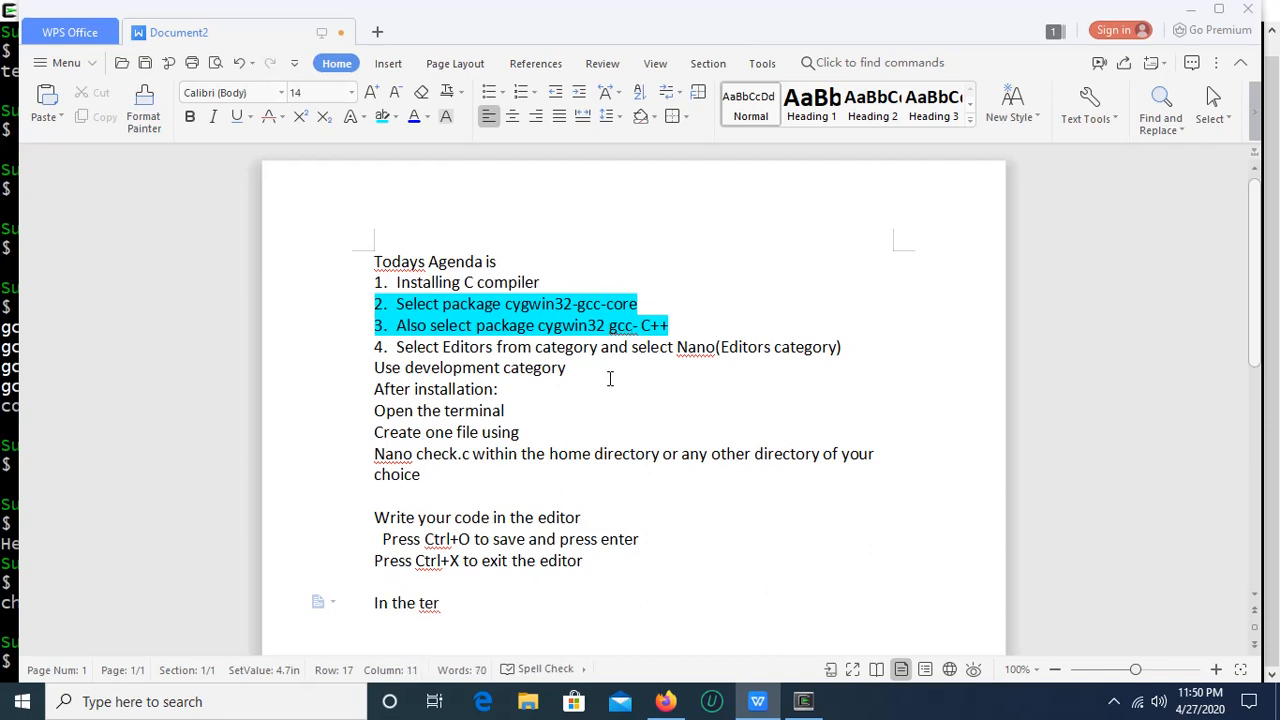
type("minal compile usi")
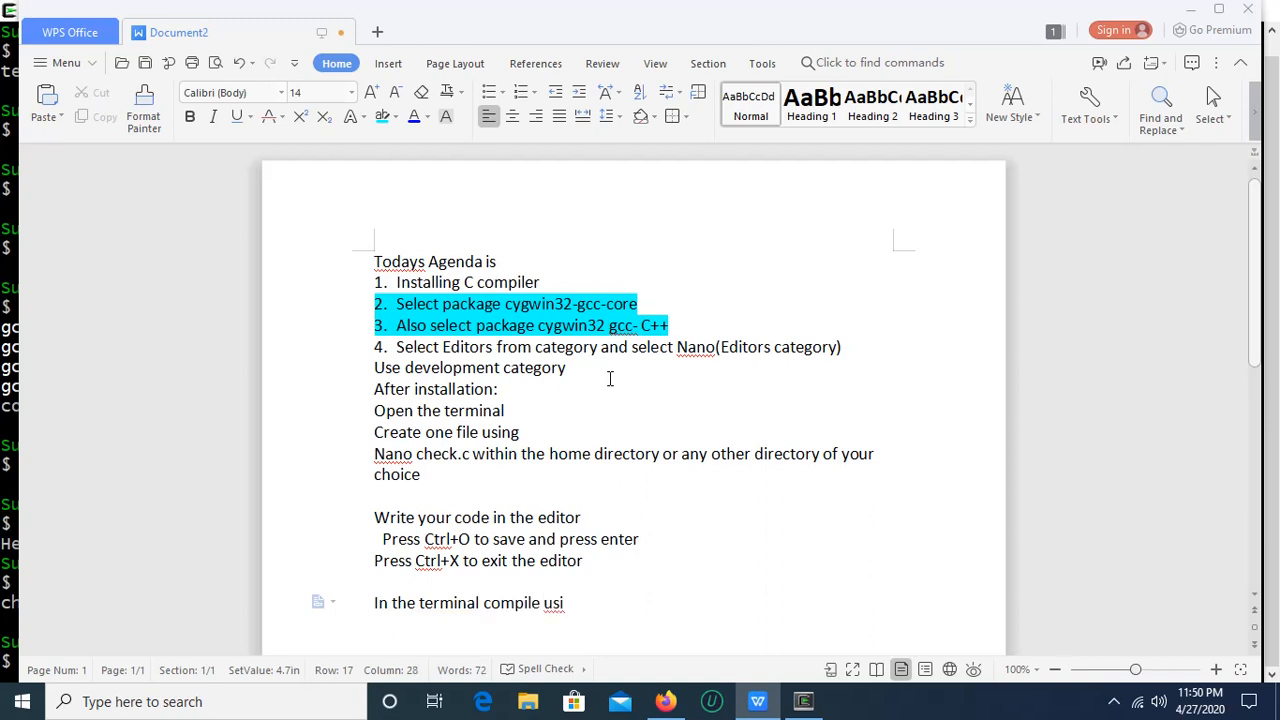
type("ng the command")
key("Return")
type("g")
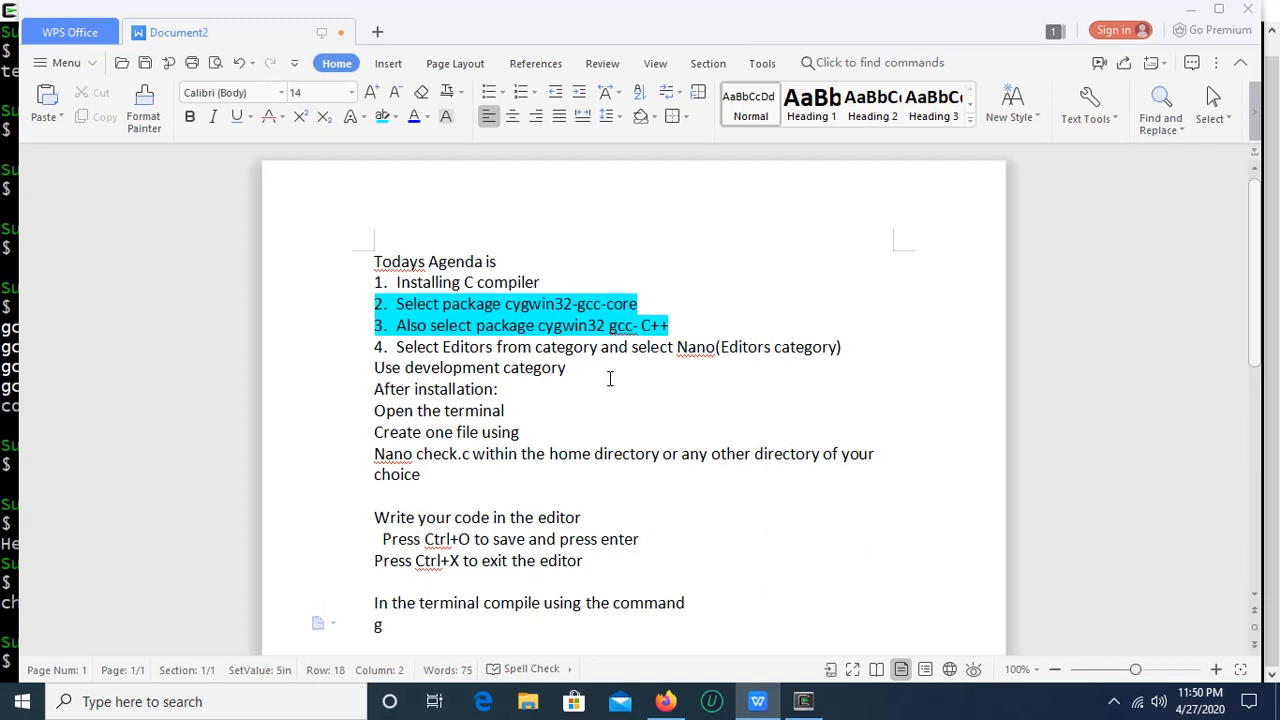
type("cc check.c")
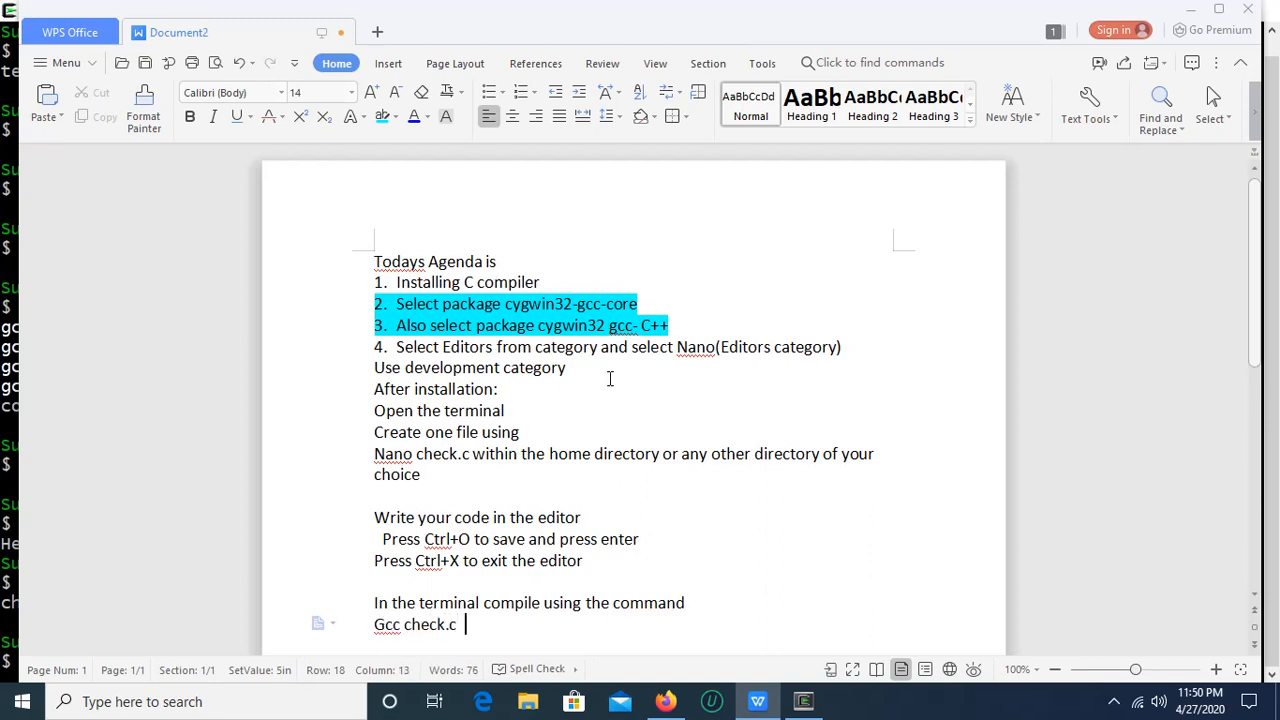
type(" -o check")
Step: Add the line "And run using ./check to get the output" below the gcc command and end the paragraph
key("Return")
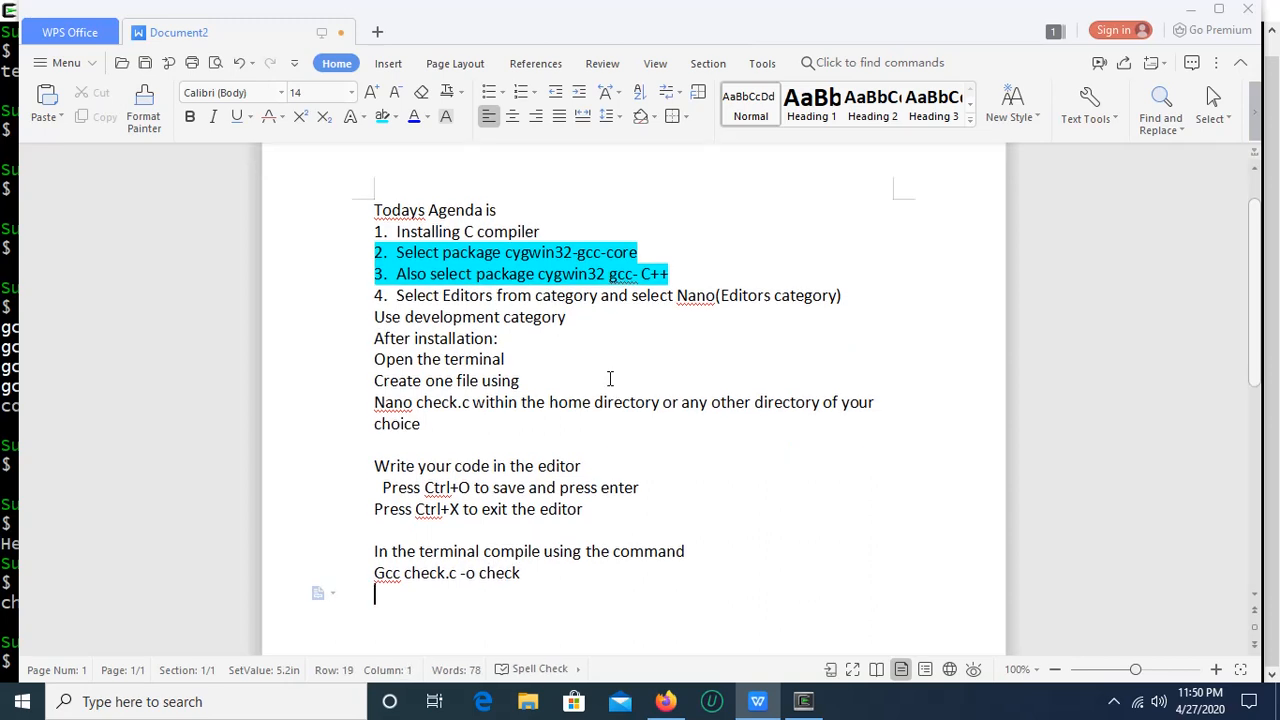
type("and run using")
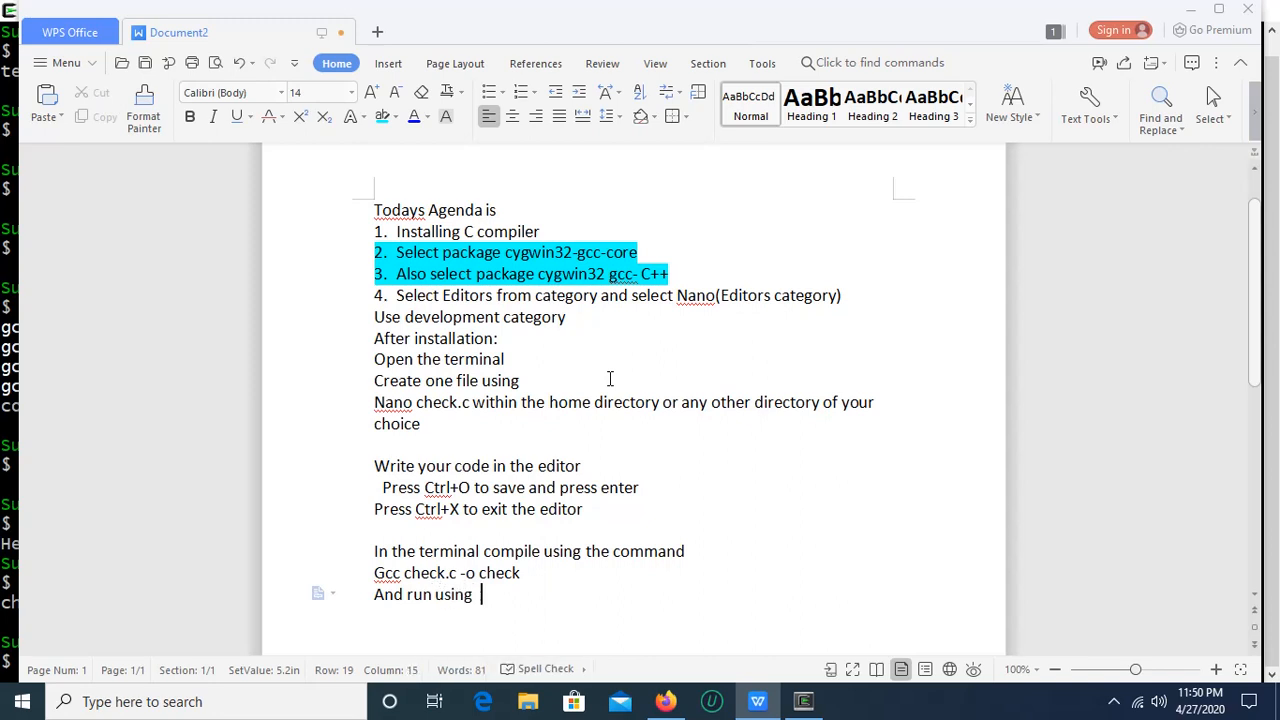
type(" ./check to get the ")
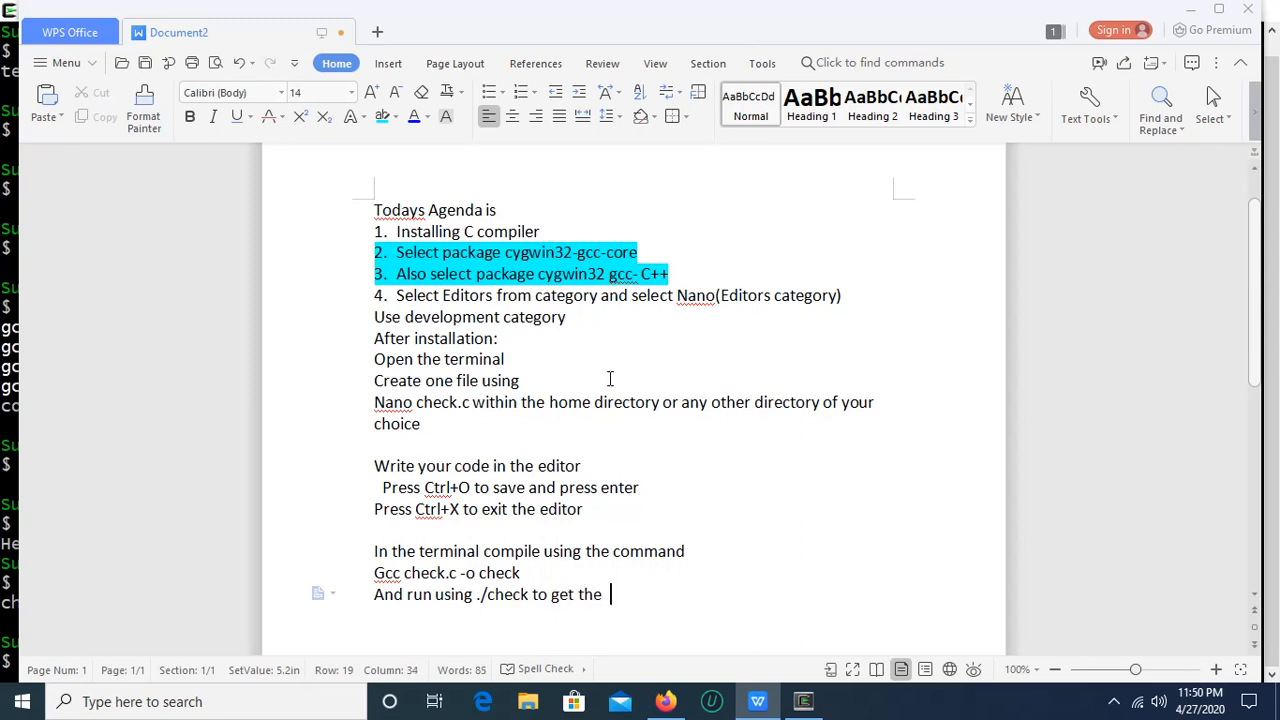
type("output")
key("Return")
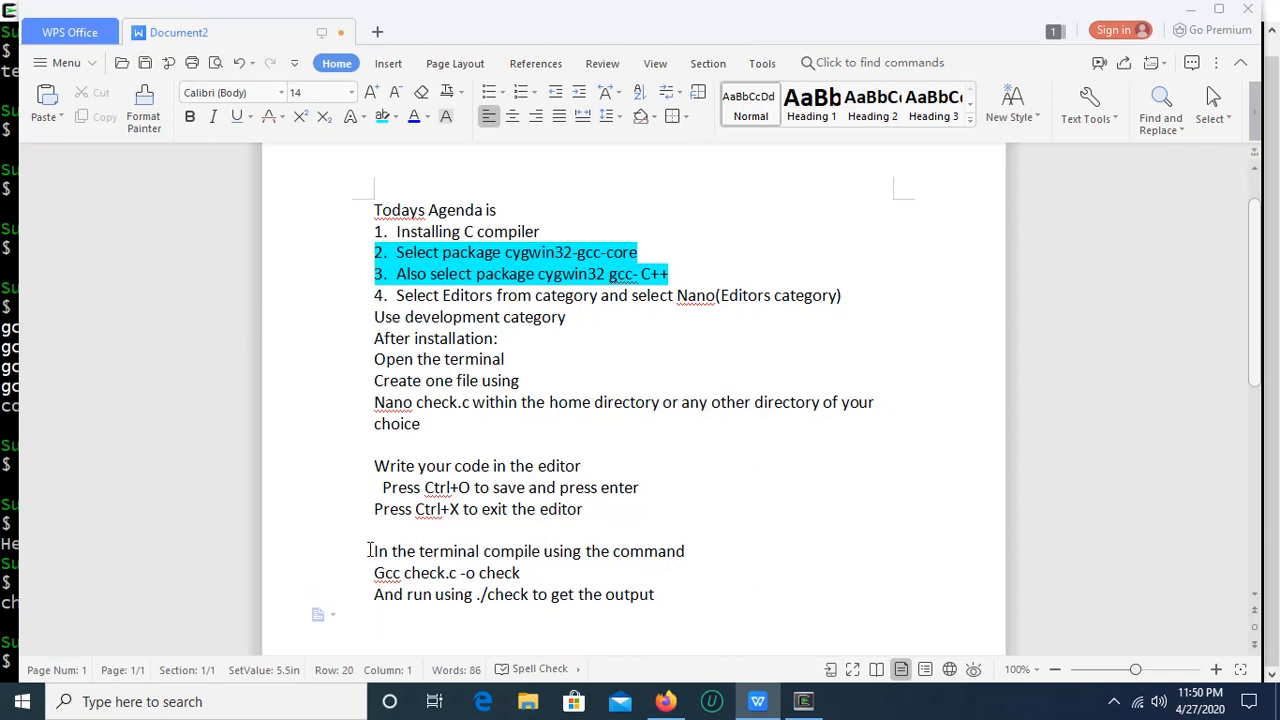
left_click_drag(369, 550, 688, 601)
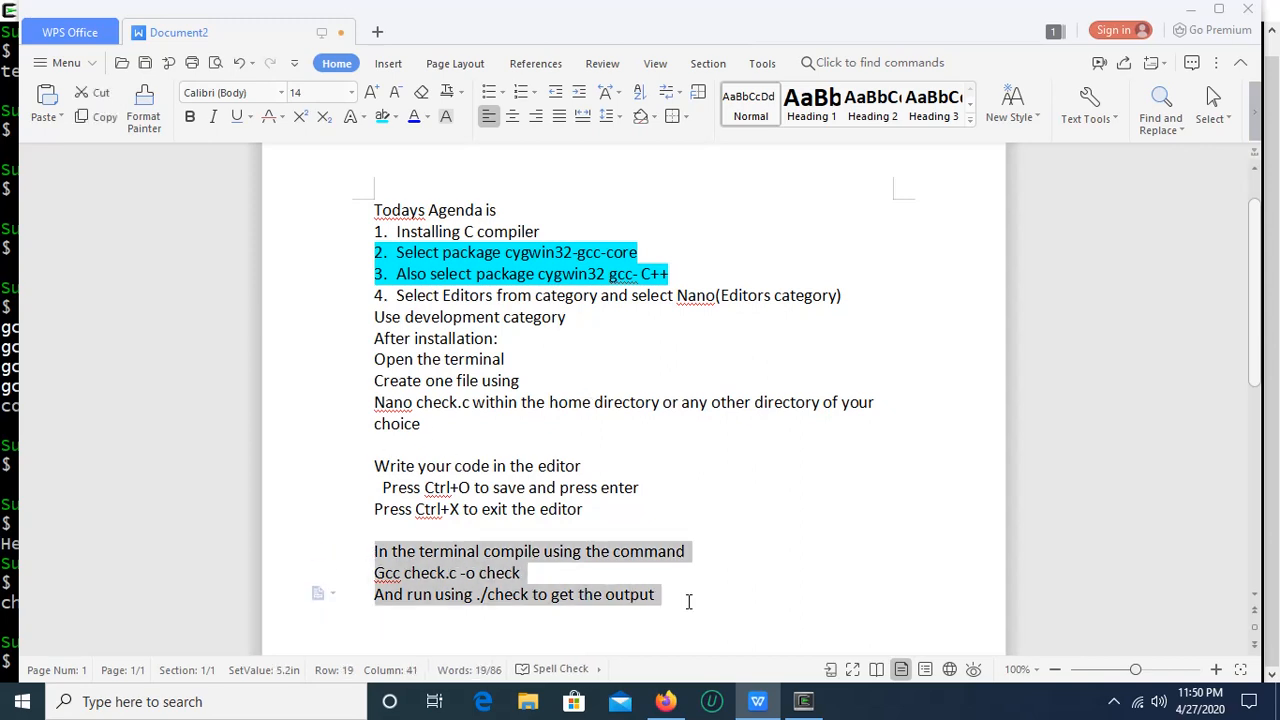
left_click(688, 601)
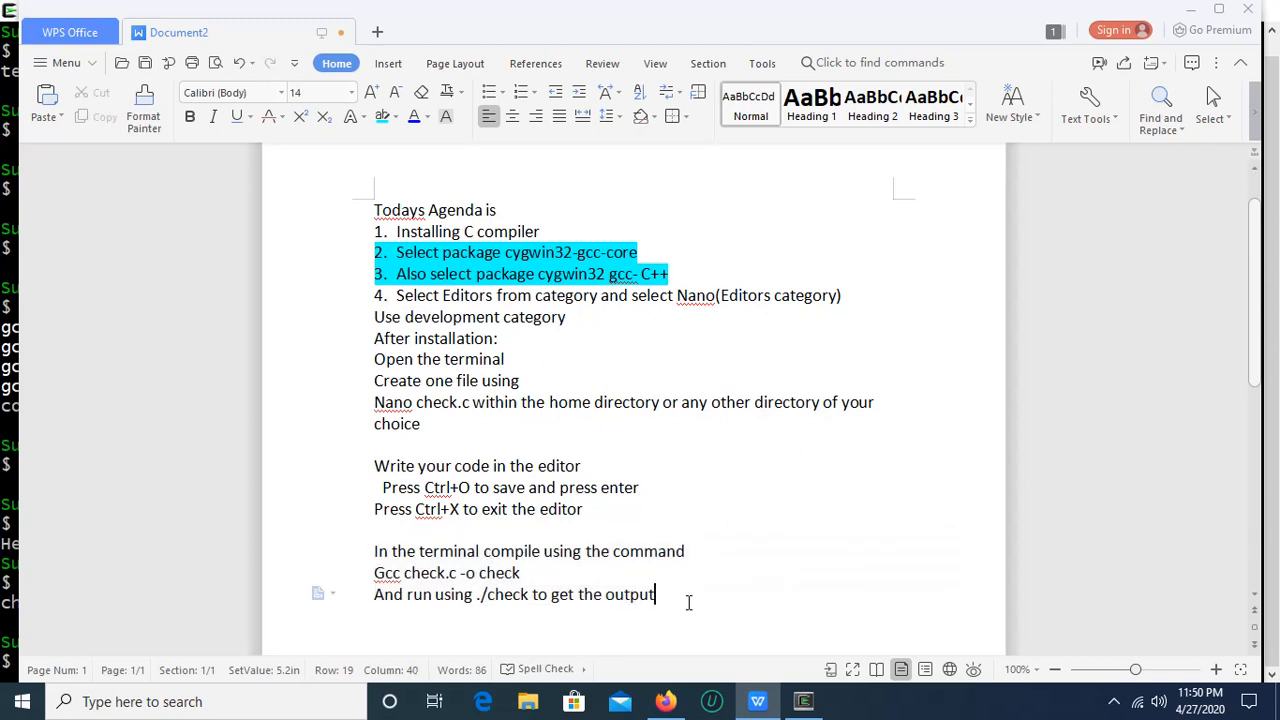
left_click(396, 118)
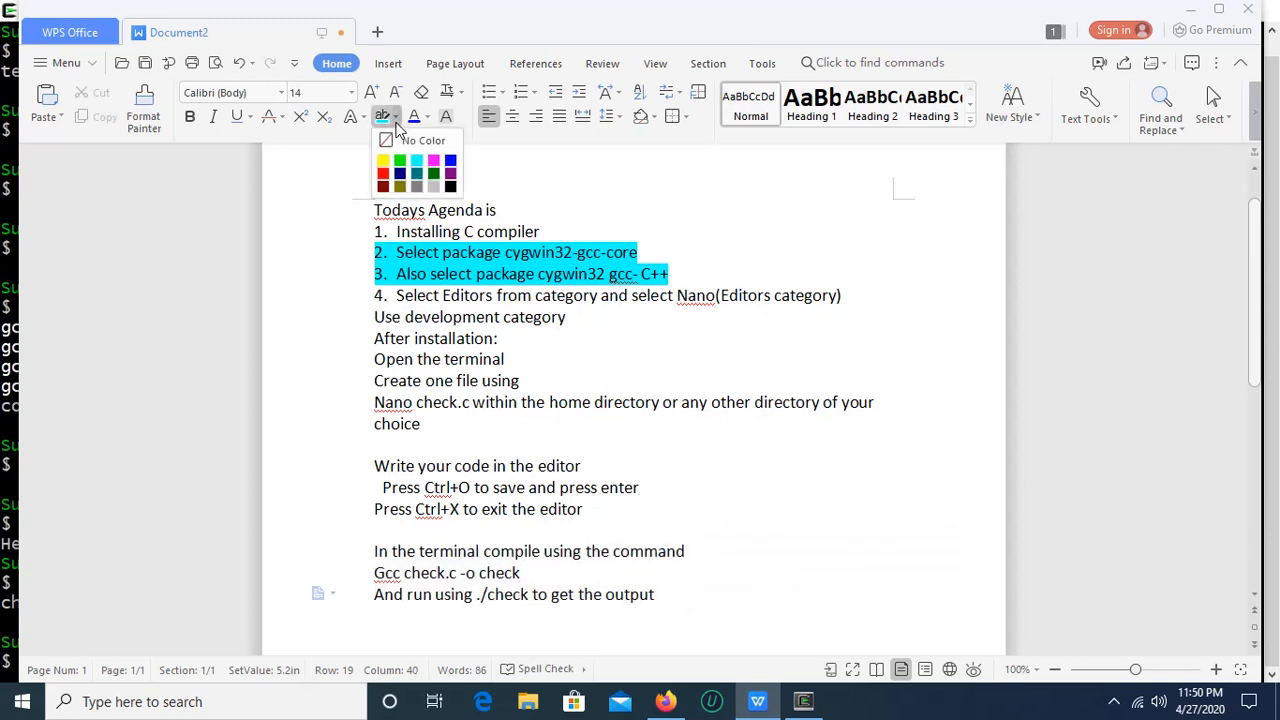
left_click(435, 165)
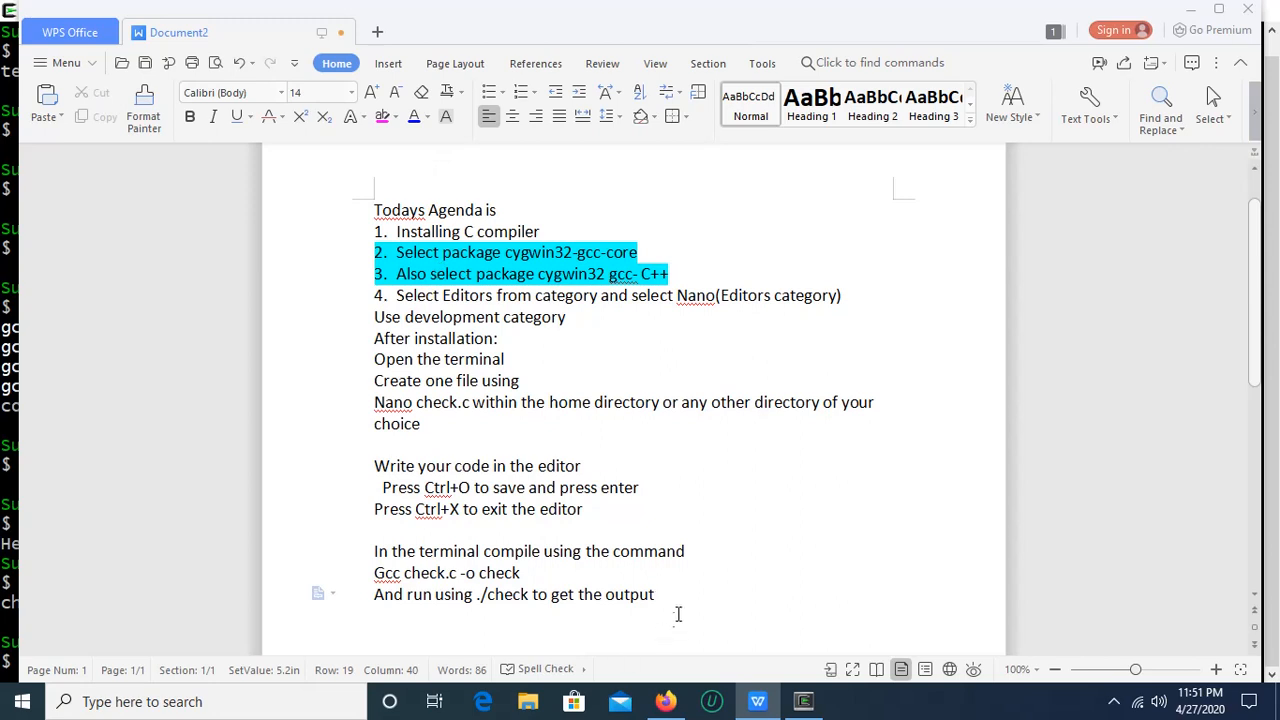
Step: Highlight the three lines about compiling and running in the terminal in yellow
left_click_drag(664, 596, 334, 531)
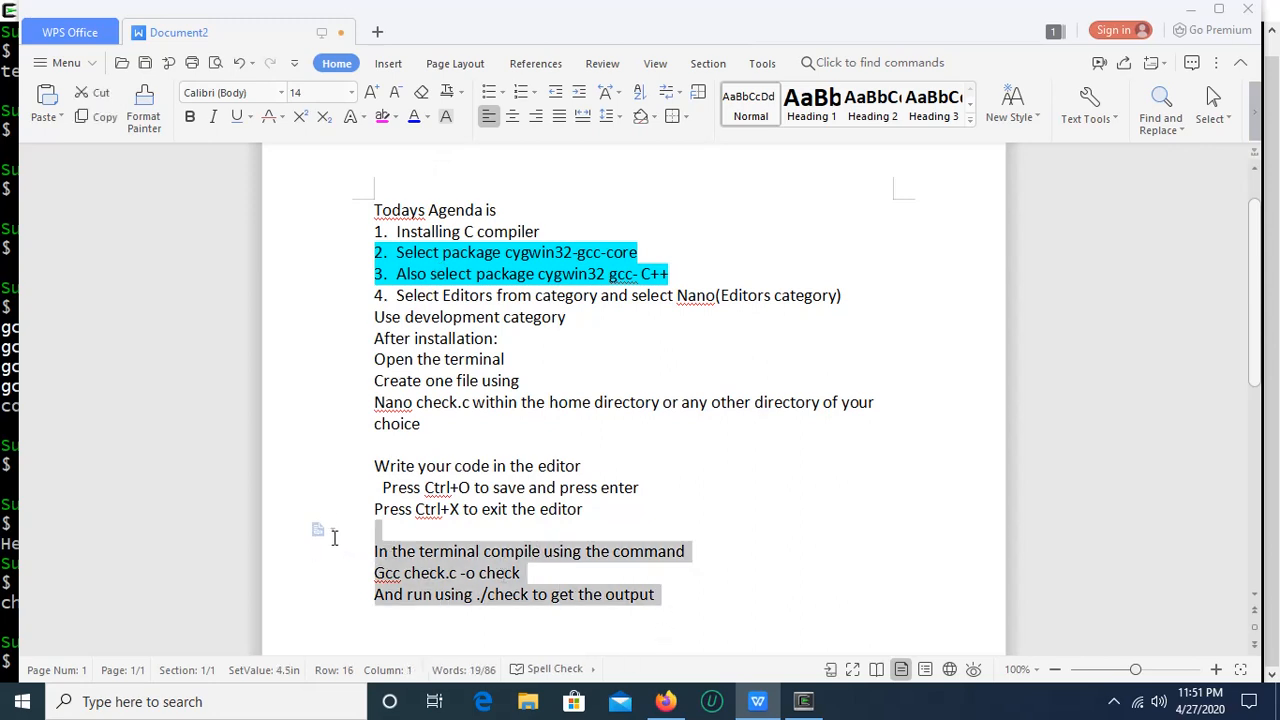
left_click(400, 117)
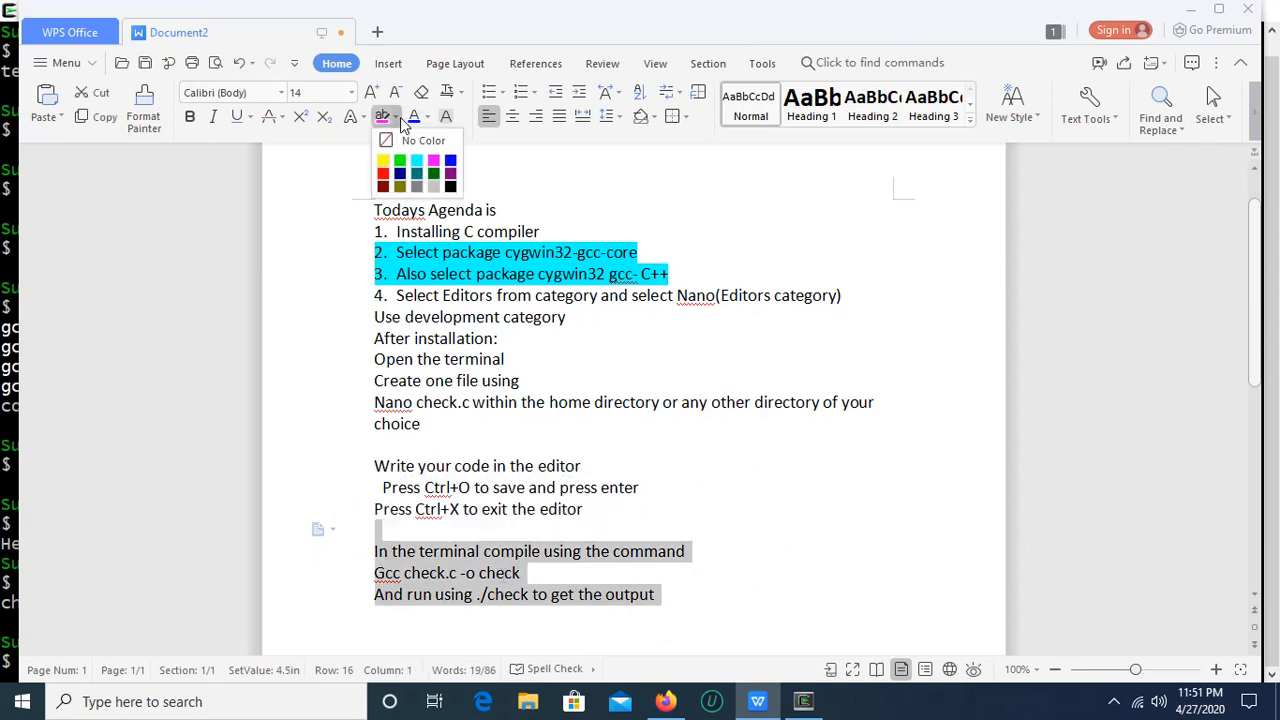
left_click(386, 167)
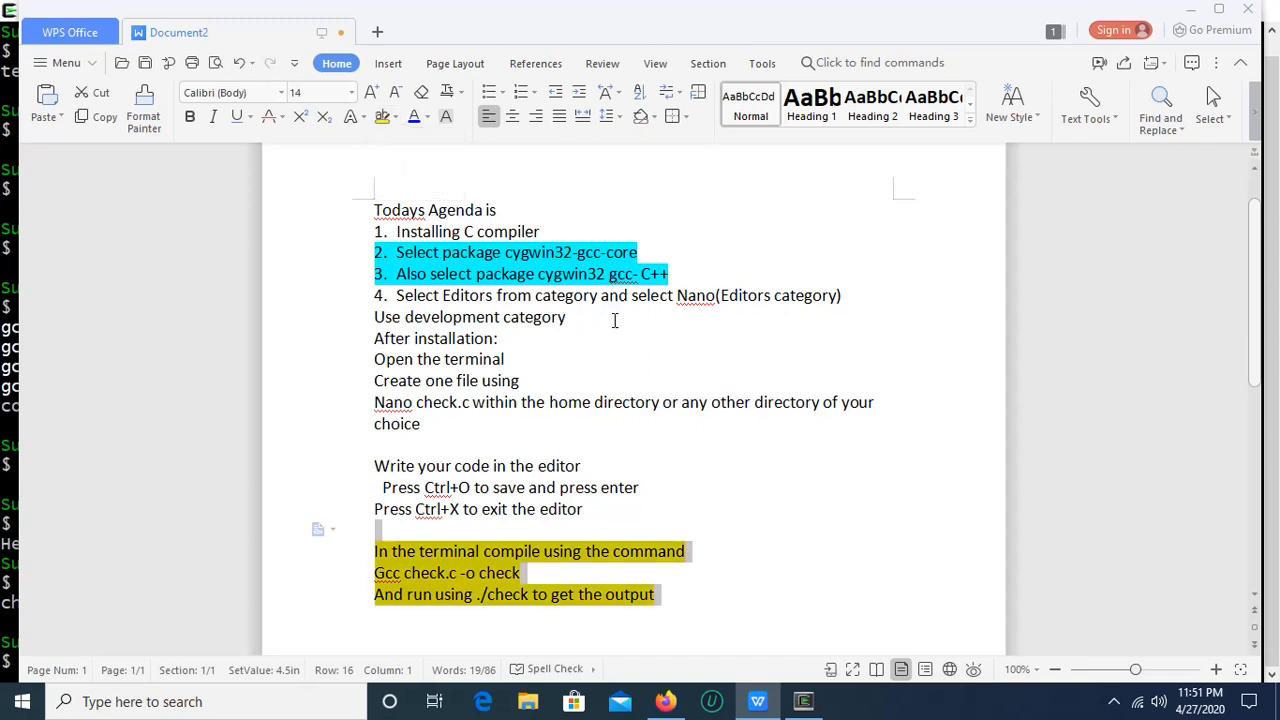
left_click(678, 401)
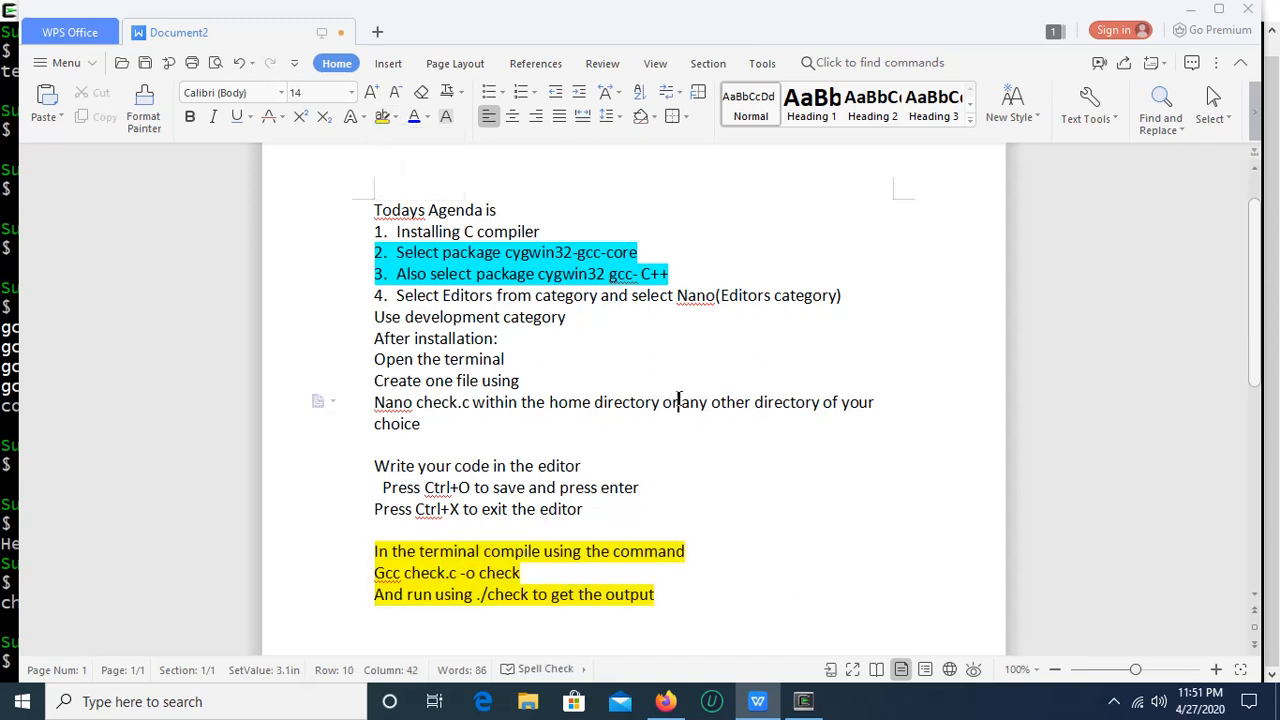
Step: Start an empty line after the highlighted run instruction, and switch to the Cygwin terminal
left_click(682, 597)
key("Return")
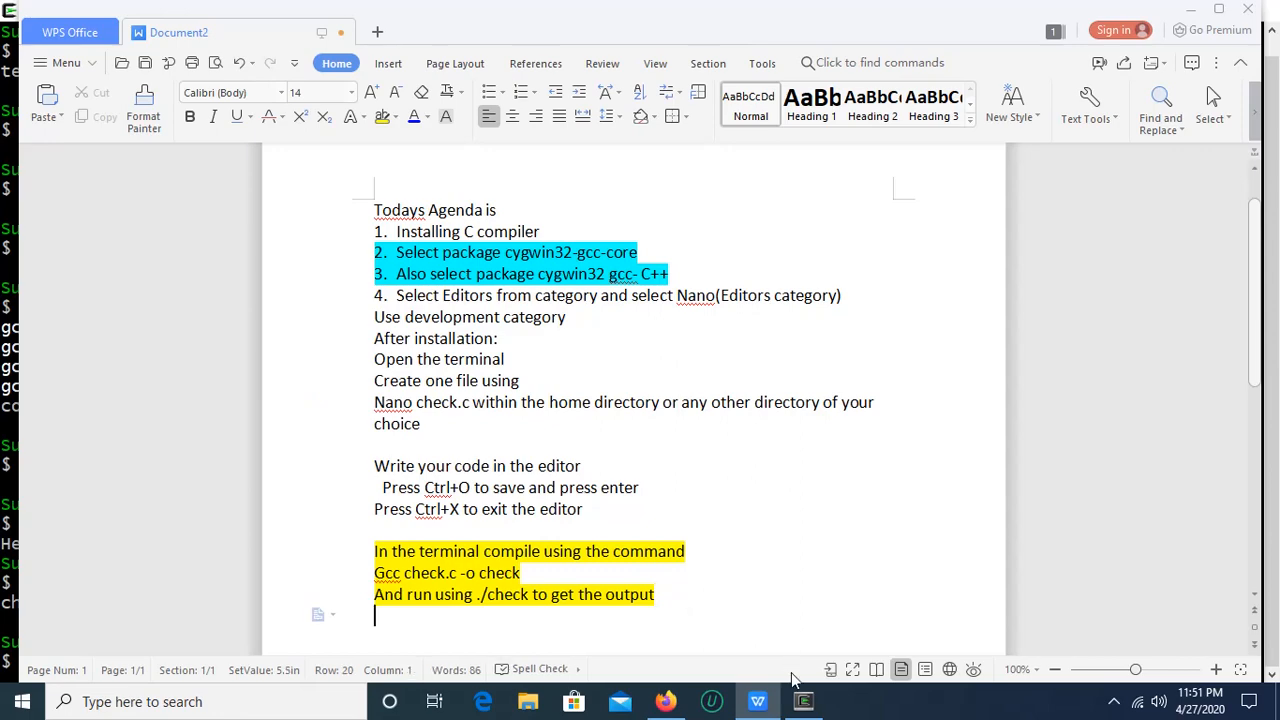
left_click(803, 701)
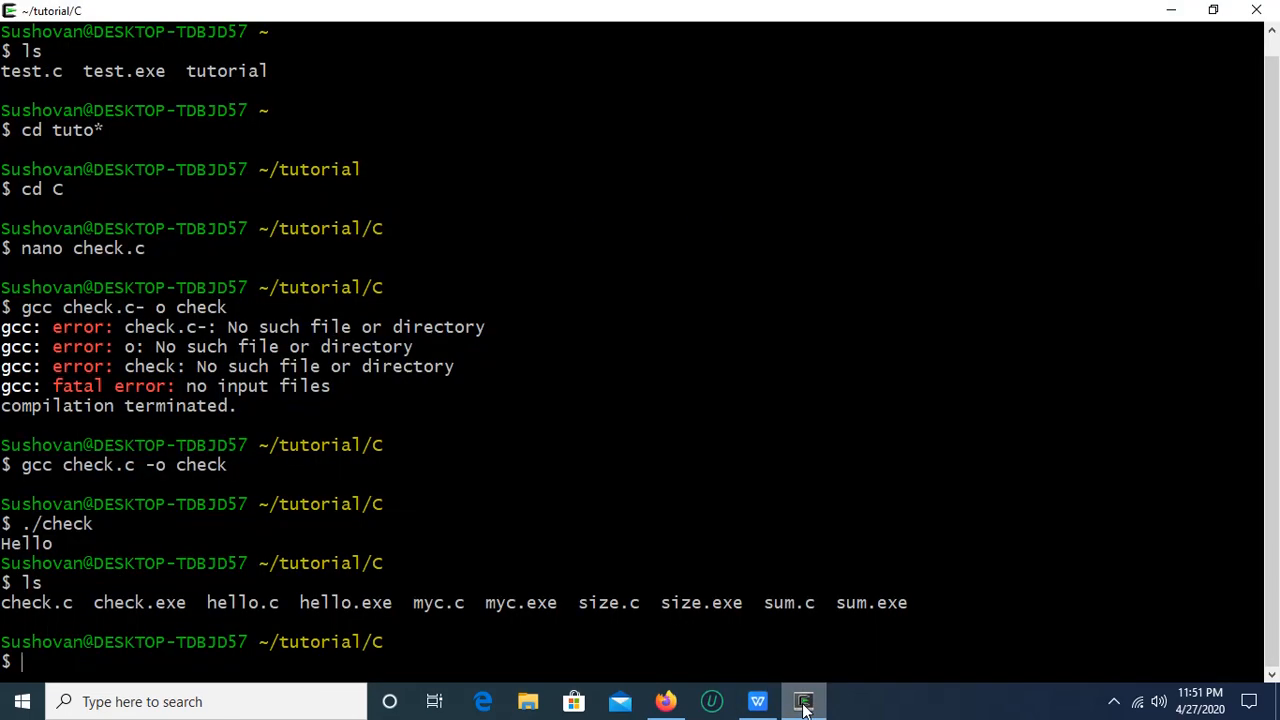